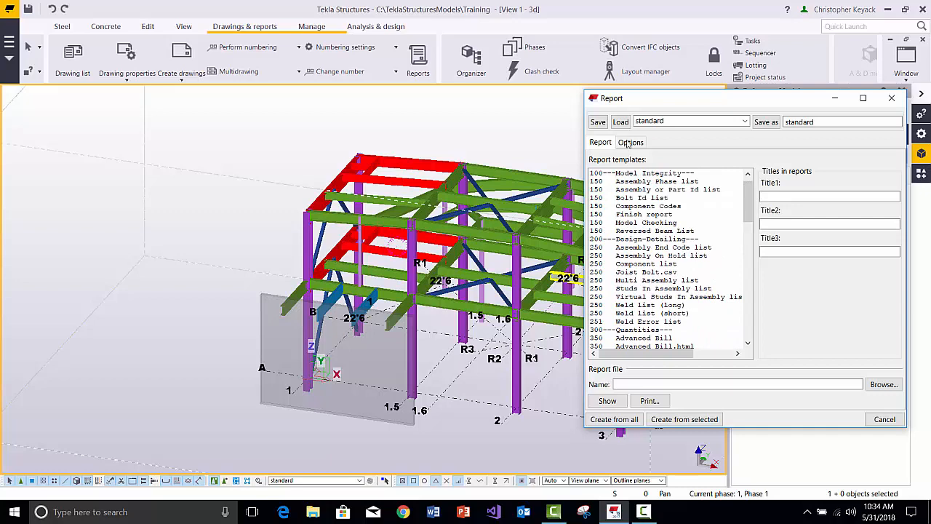
- Examine the option settings for reports, return to the report template list and close the Report dialog
left_click(630, 142)
left_click(600, 142)
left_click(892, 97)
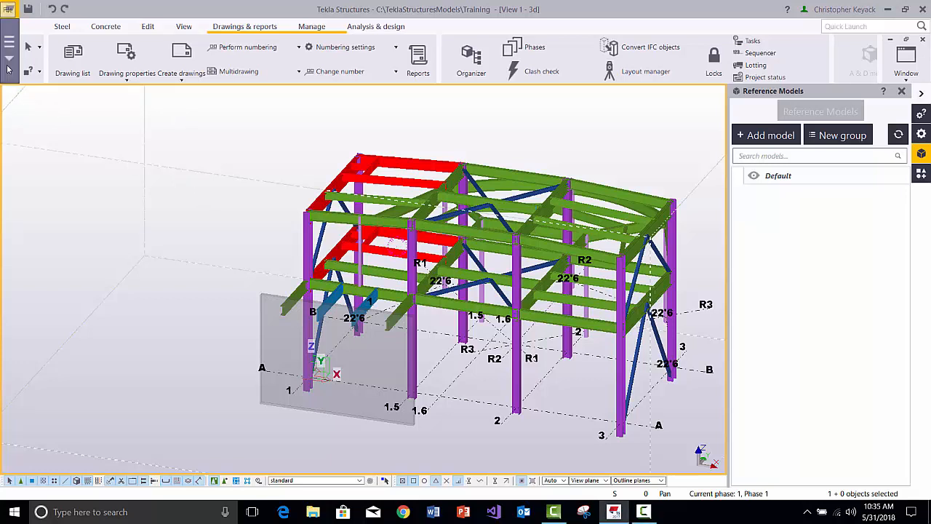
- Launch the Template Editor from Tekla Structures and bring its window to the front
left_click(9, 9)
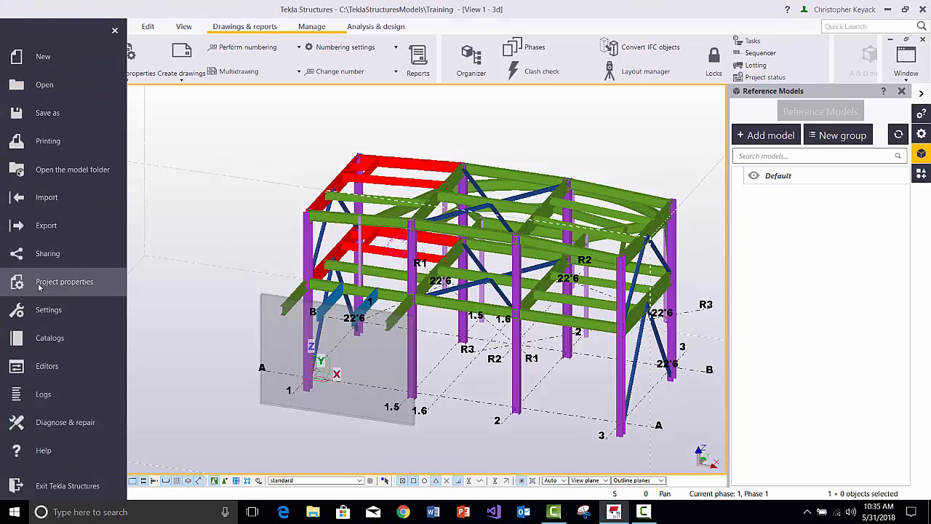
left_click(47, 366)
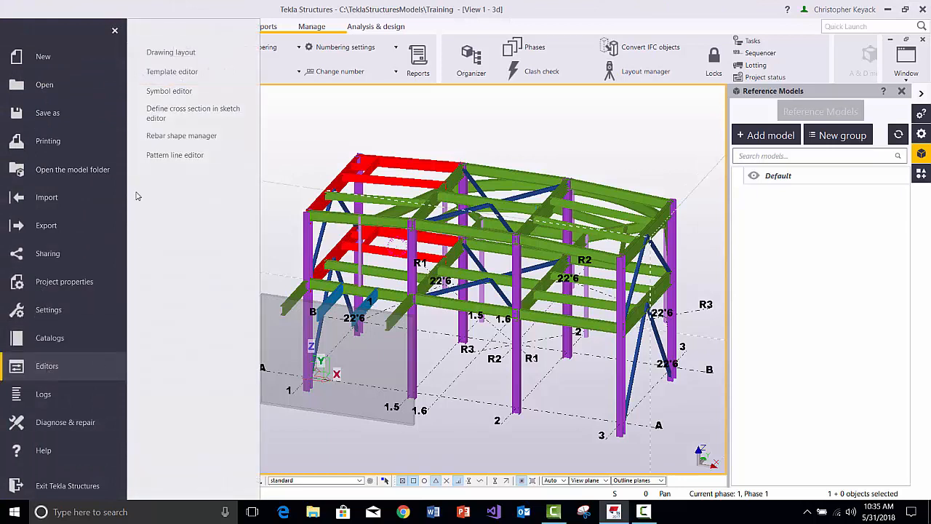
left_click(205, 74)
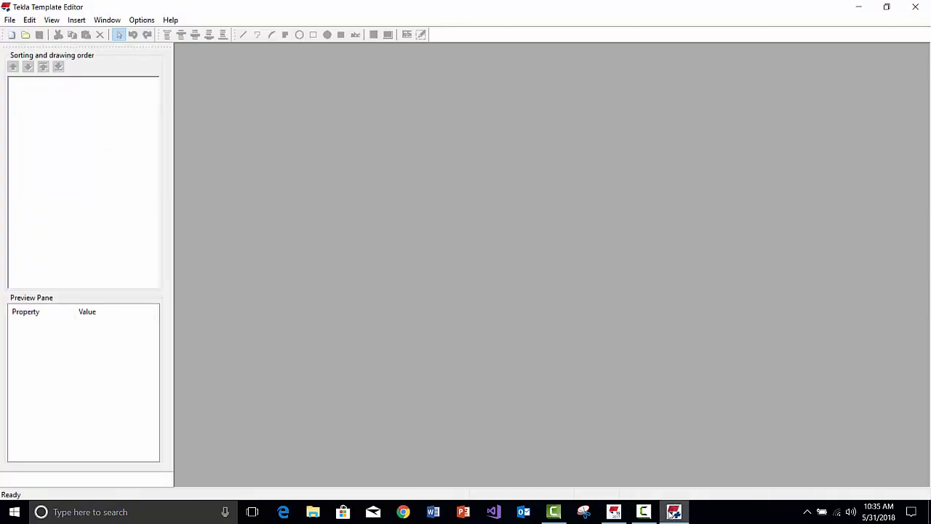
left_click(672, 513)
left_click(672, 513)
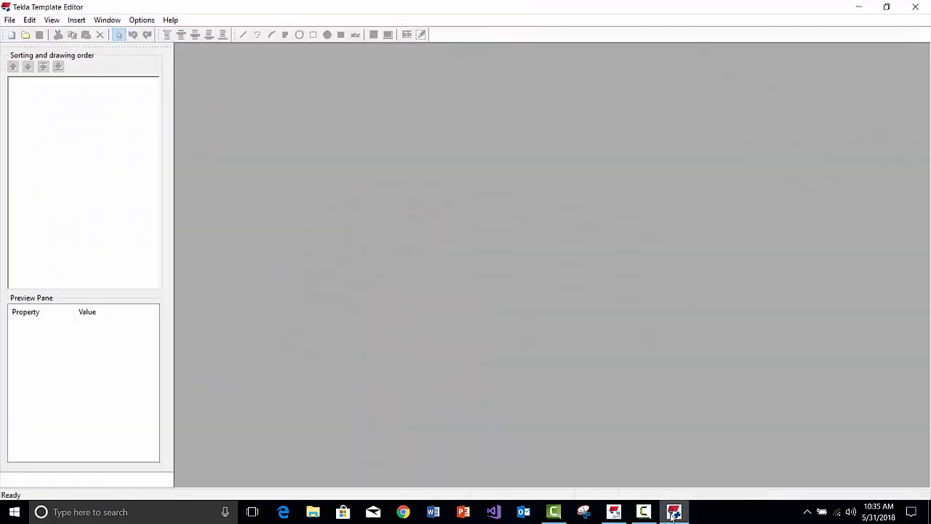
left_click(614, 513)
left_click(673, 514)
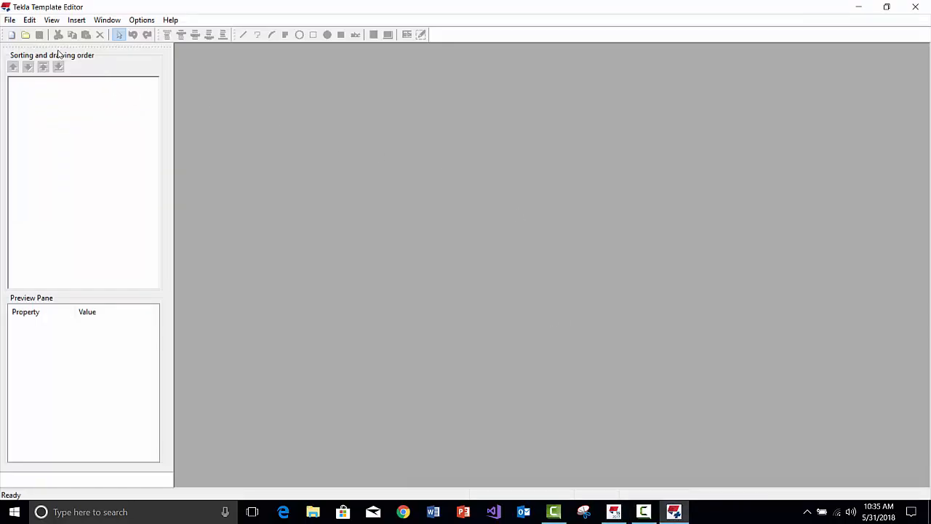
- Browse the existing template files in the environment's template folder, then close the file browser without loading any
left_click(10, 20)
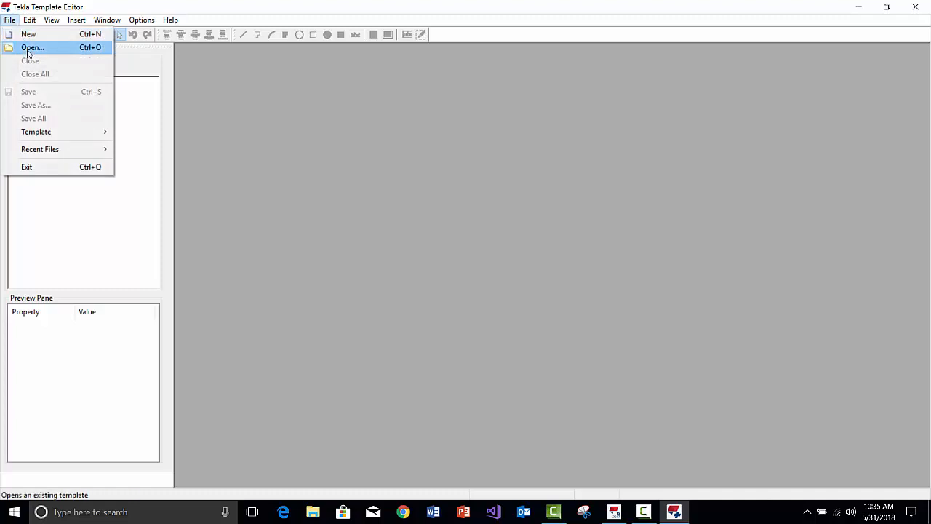
left_click(29, 46)
left_click(510, 151)
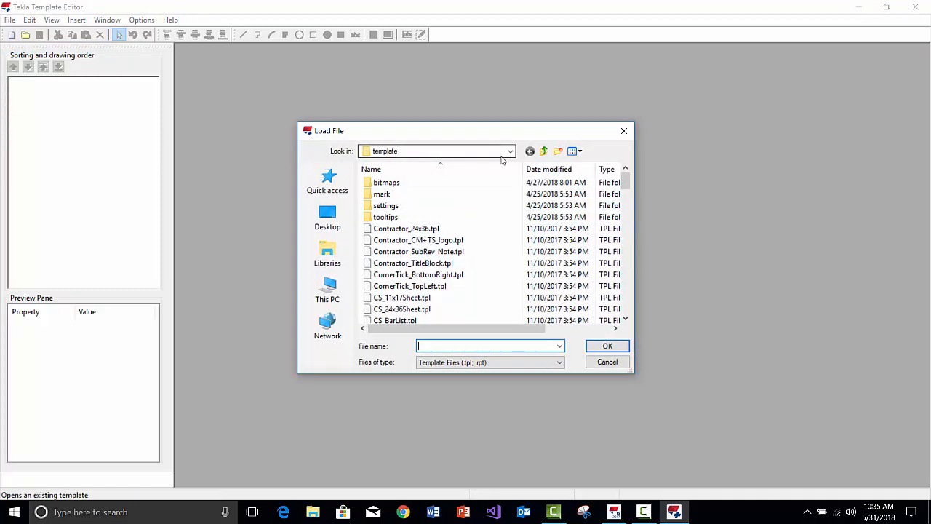
left_click(510, 150)
left_click(510, 151)
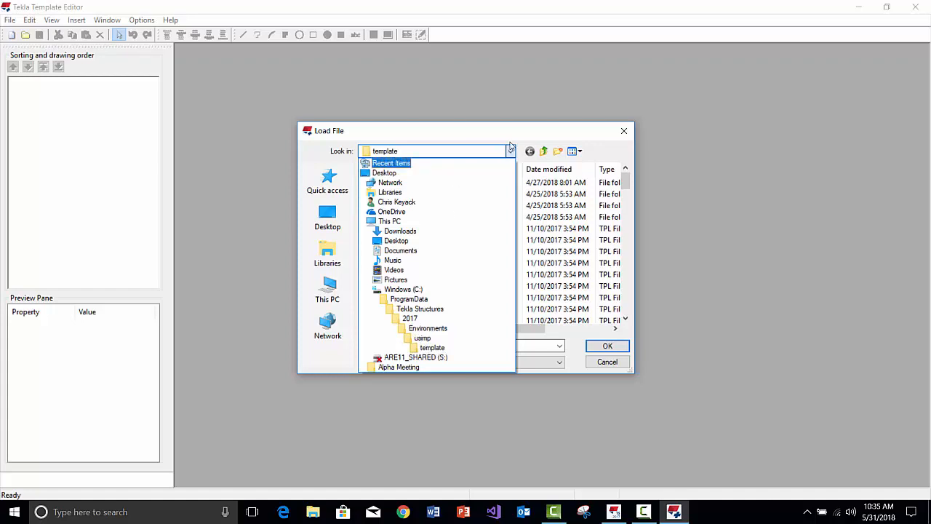
left_click(511, 146)
scroll(477, 246, "down", 4)
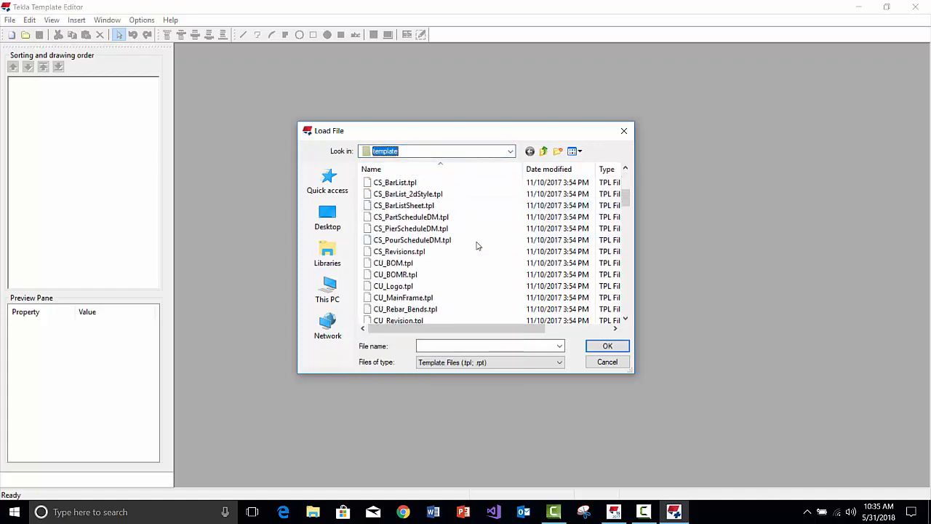
scroll(477, 246, "down", 8)
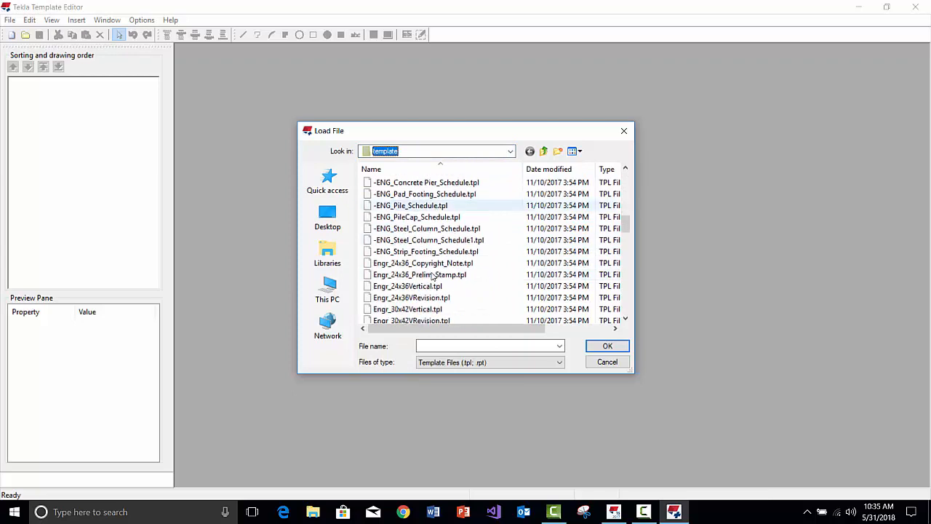
scroll(433, 277, "up", 12)
scroll(426, 252, "down", 1)
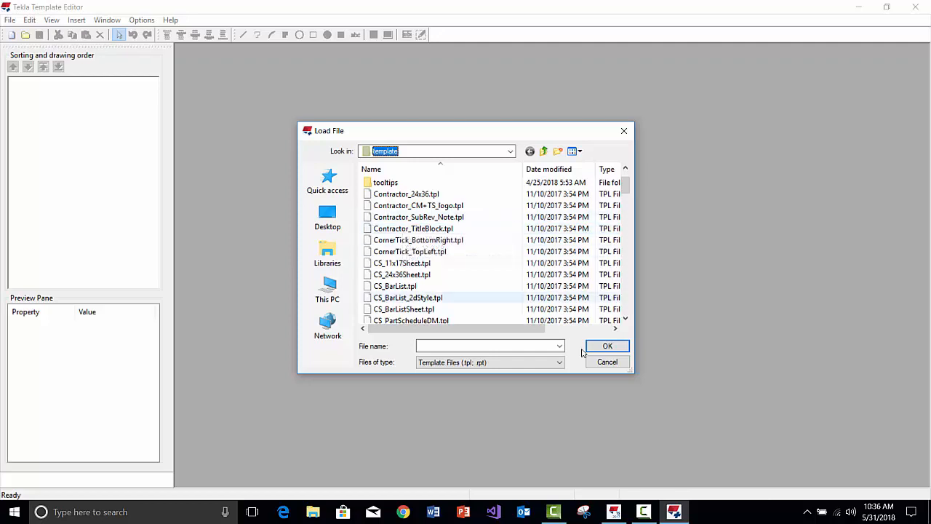
left_click(607, 362)
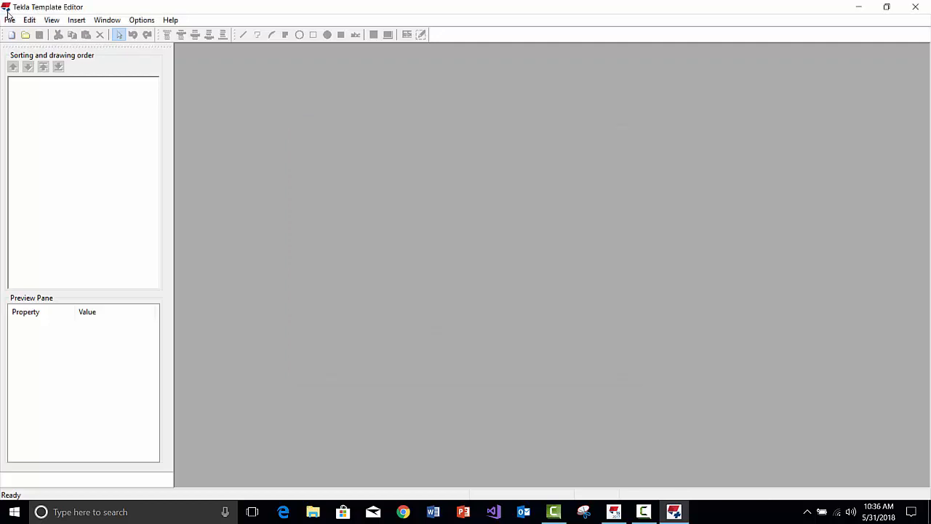
- Create a new textual template
left_click(10, 20)
left_click(26, 36)
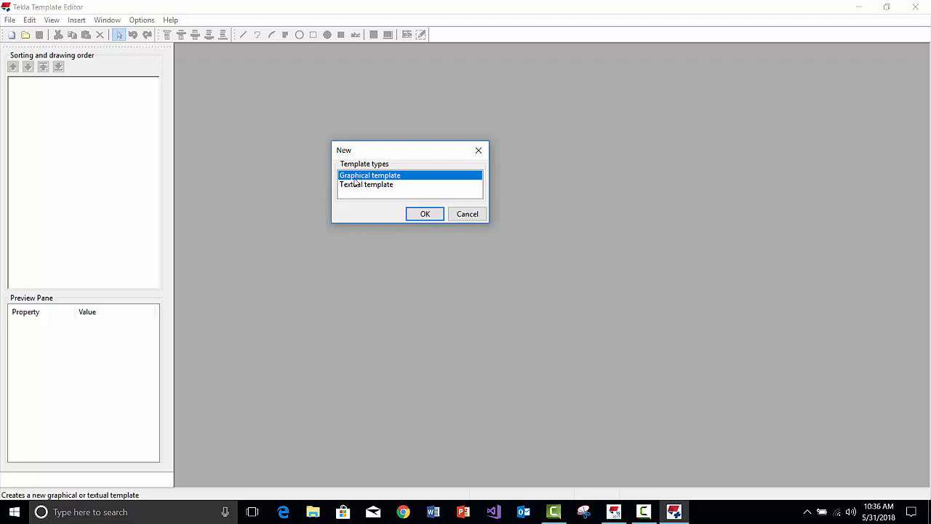
left_click(356, 188)
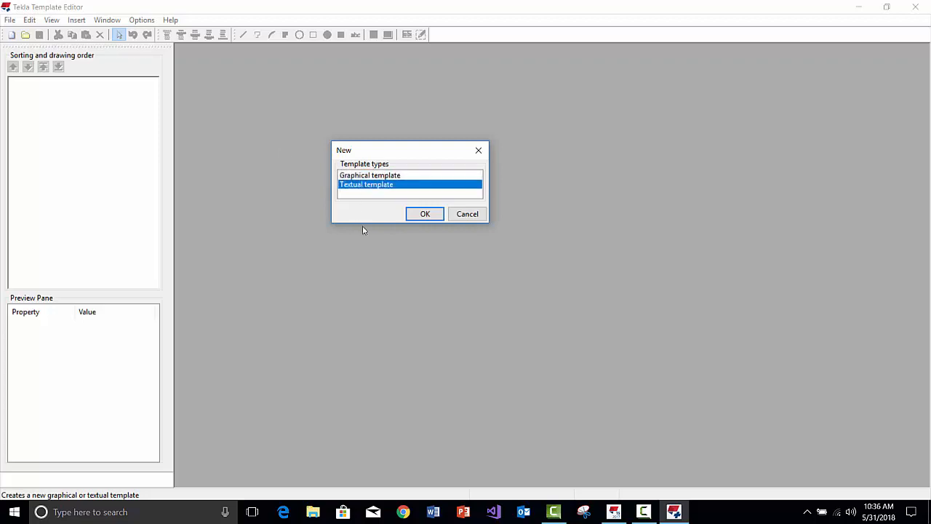
left_click(425, 214)
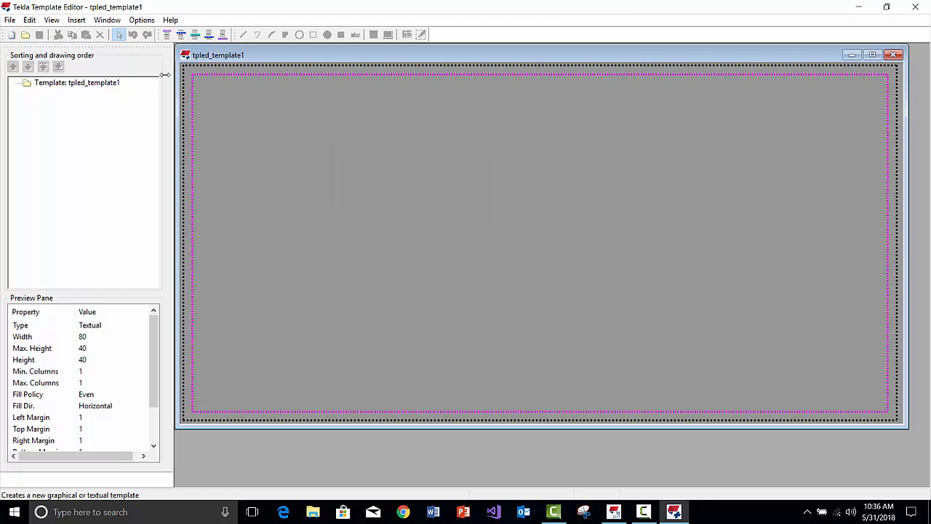
- Start saving the template under a new name and choose the folder C:\TeklaStructuresModels\Training as its location
left_click(10, 21)
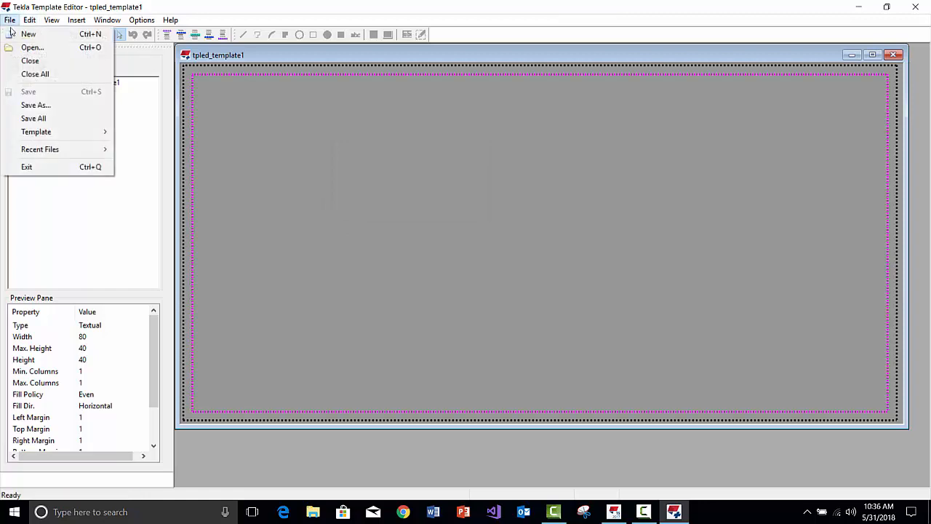
left_click(32, 107)
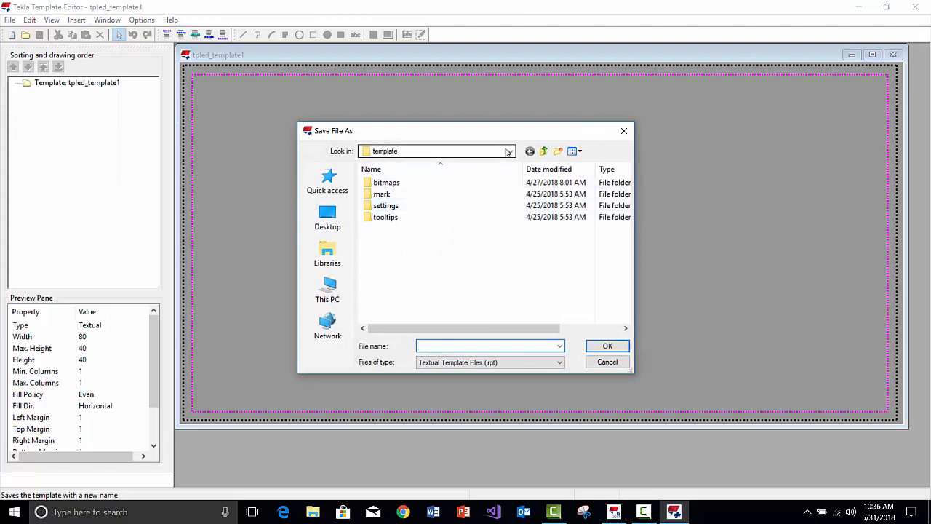
left_click(416, 151)
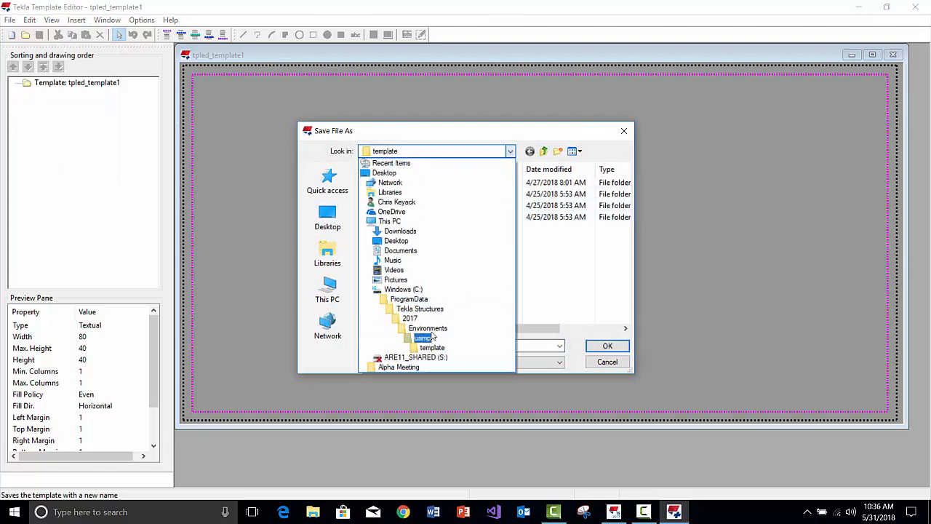
left_click(411, 291)
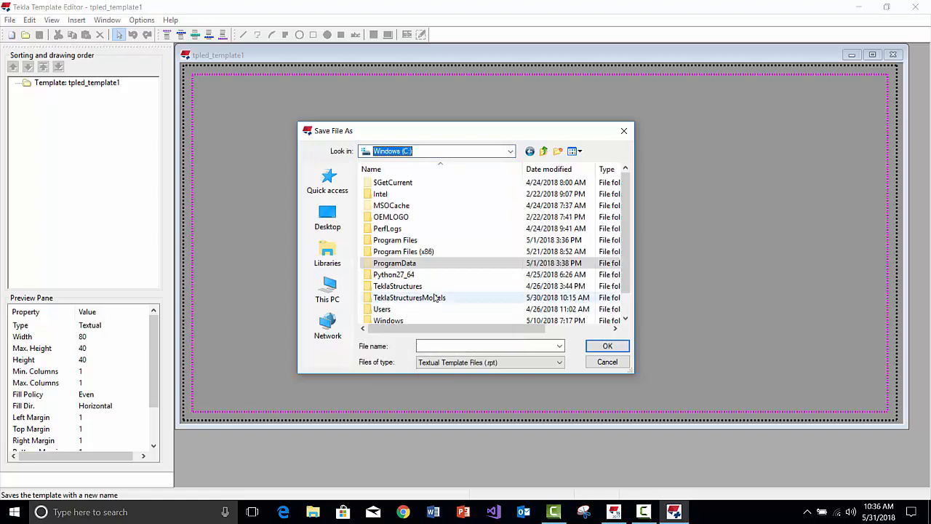
double_click(432, 298)
left_click(386, 229)
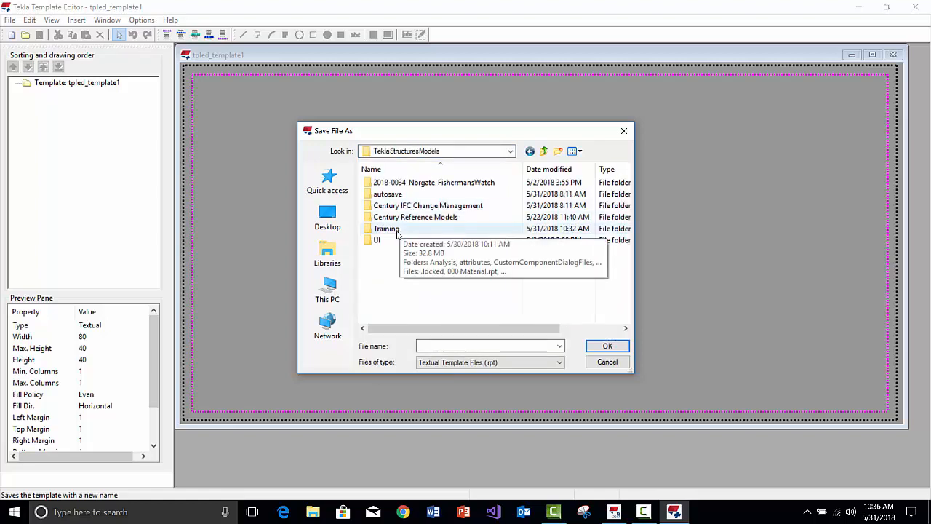
key("Return")
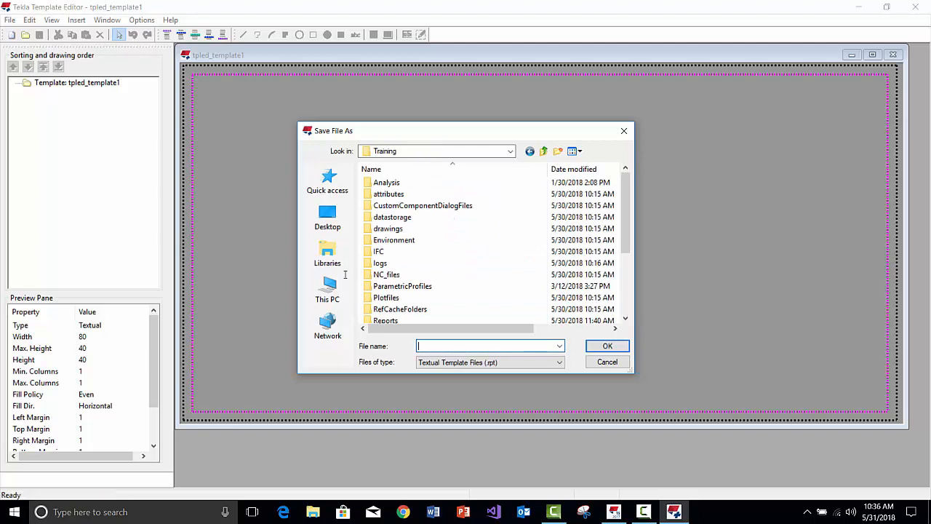
- Name the template file MyFirstReport.csv.rpt and save it
type("t")
key("BackSpace")
type("MyFirstReport.")
type("csv.rpt")
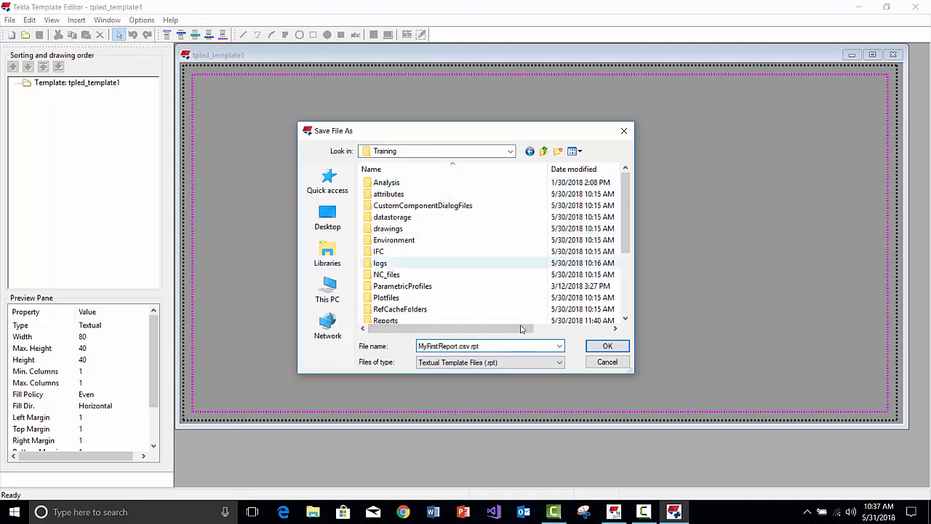
left_click(606, 347)
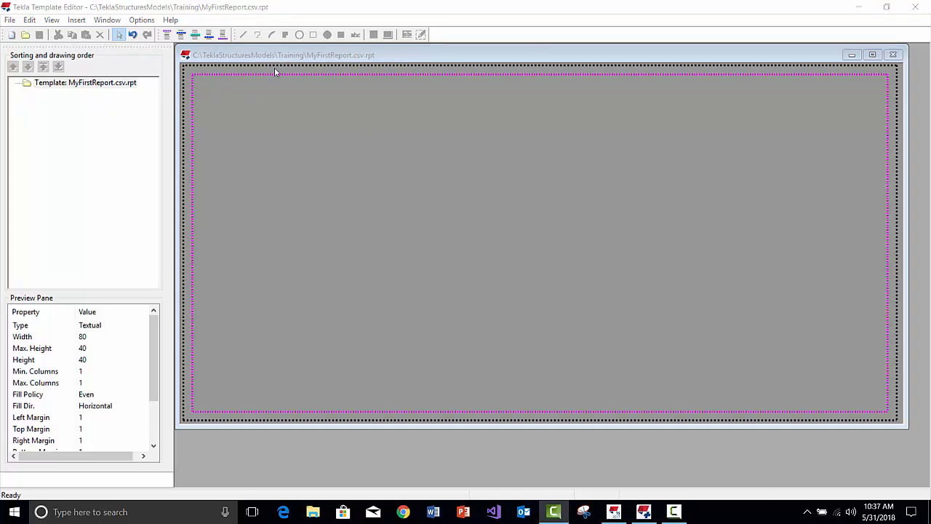
- Set the template page's top, bottom, left and right margins to 0 characters
scroll(304, 145, "down", 1)
middle_click_drag(217, 98, 226, 125)
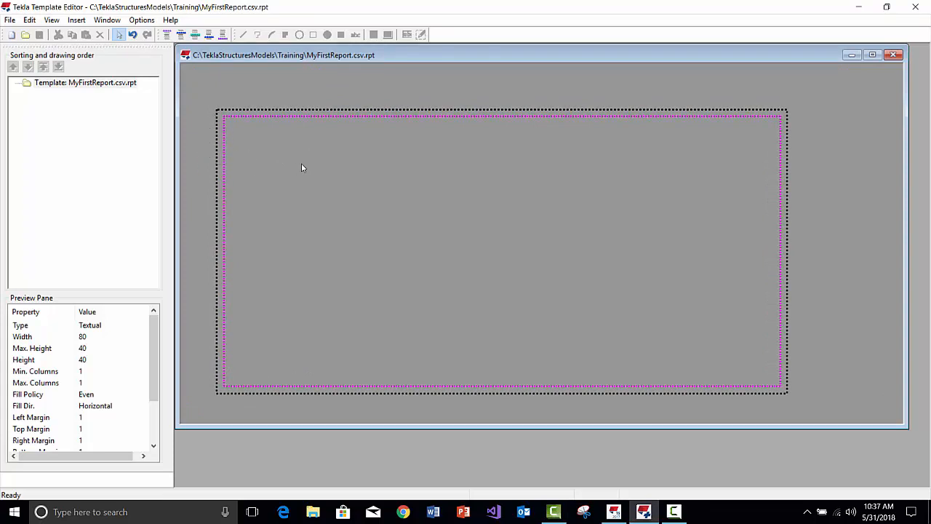
double_click(241, 130)
left_click(384, 285)
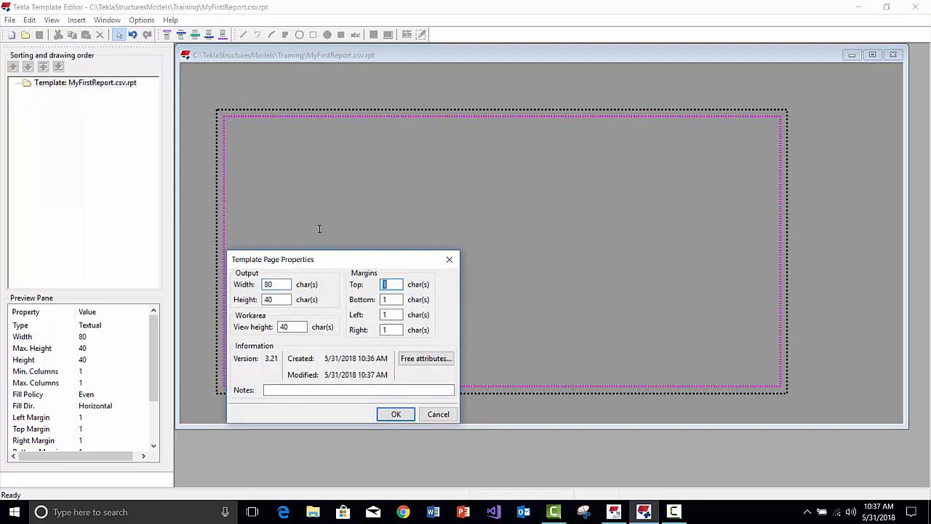
type("0")
key("Tab")
type("0")
key("Tab")
type("0")
key("Tab")
type("0")
- Set the template page's output height to 10000000 characters, apply the page properties and save the template
left_click_drag(308, 266, 408, 168)
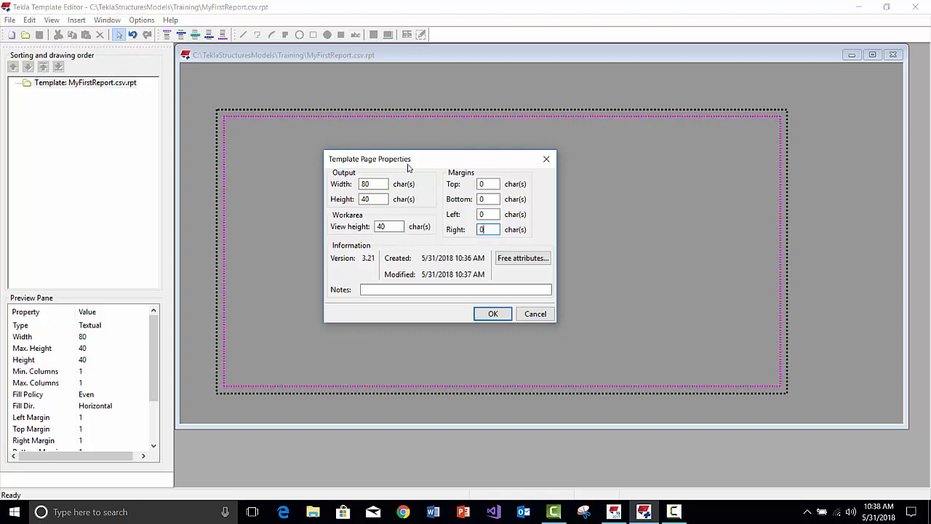
left_click(378, 199)
double_click(377, 196)
type("3999999")
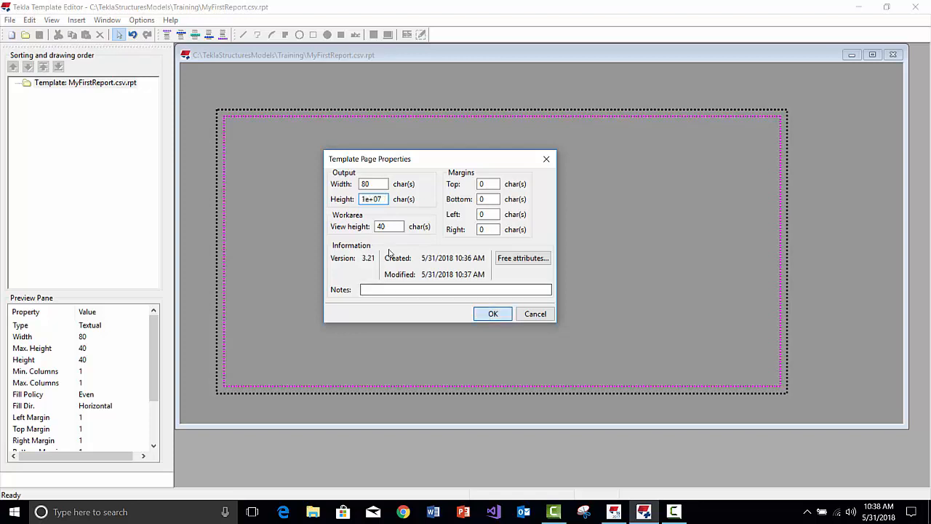
key("Return")
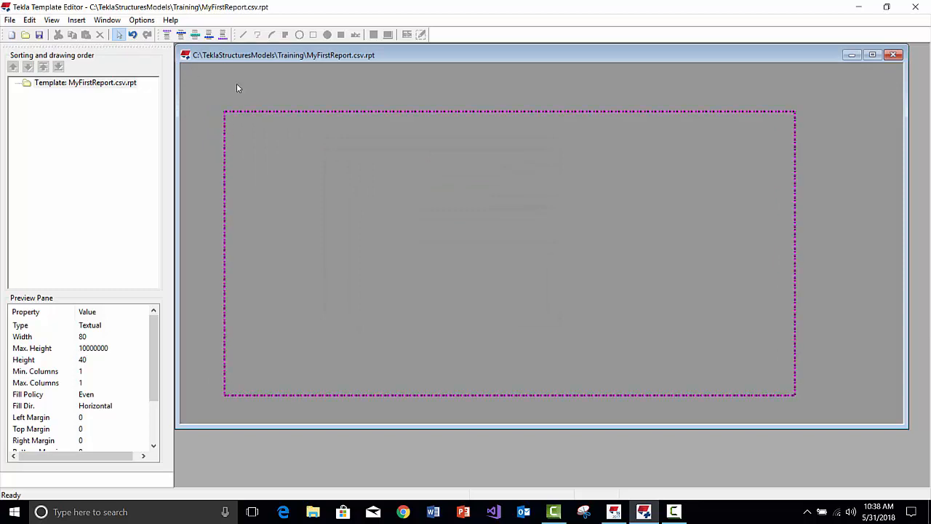
left_click(39, 34)
- Insert a Header component into the template and deselect it
left_click(79, 20)
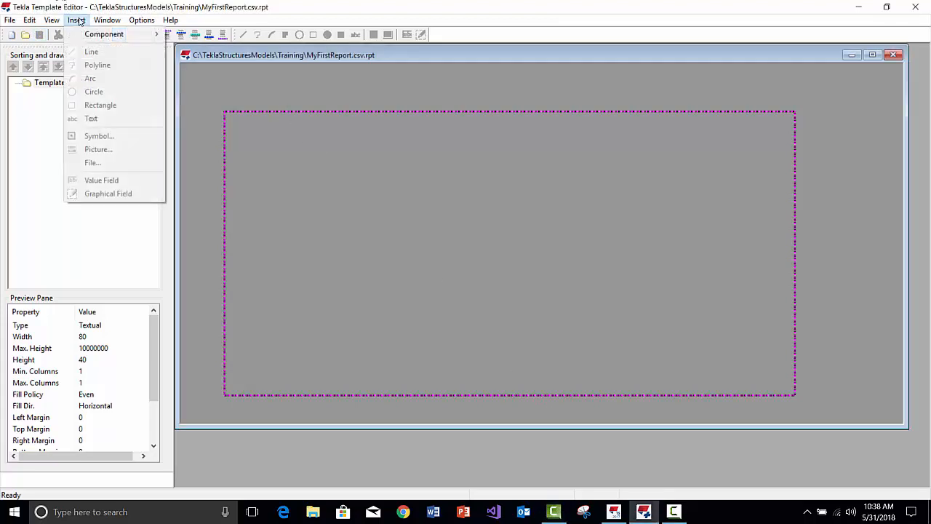
mouse_move(117, 34)
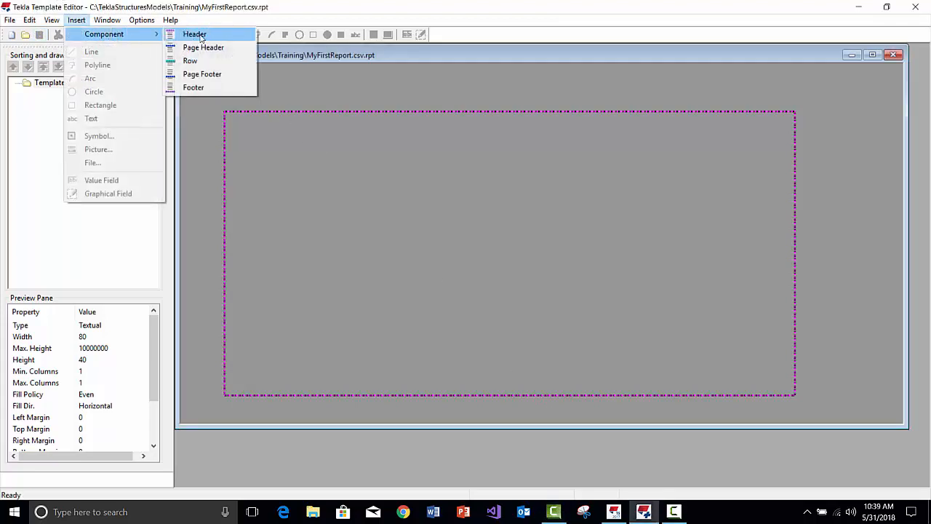
left_click(183, 33)
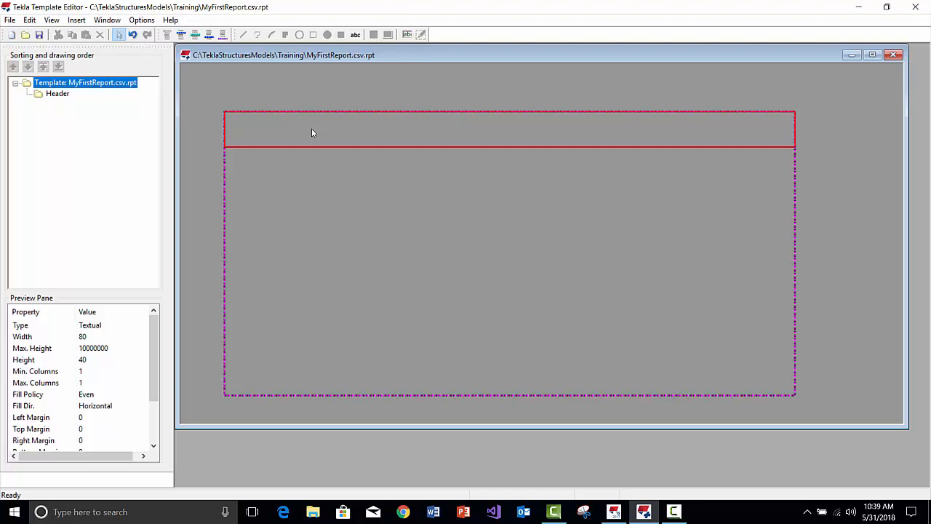
left_click(188, 66)
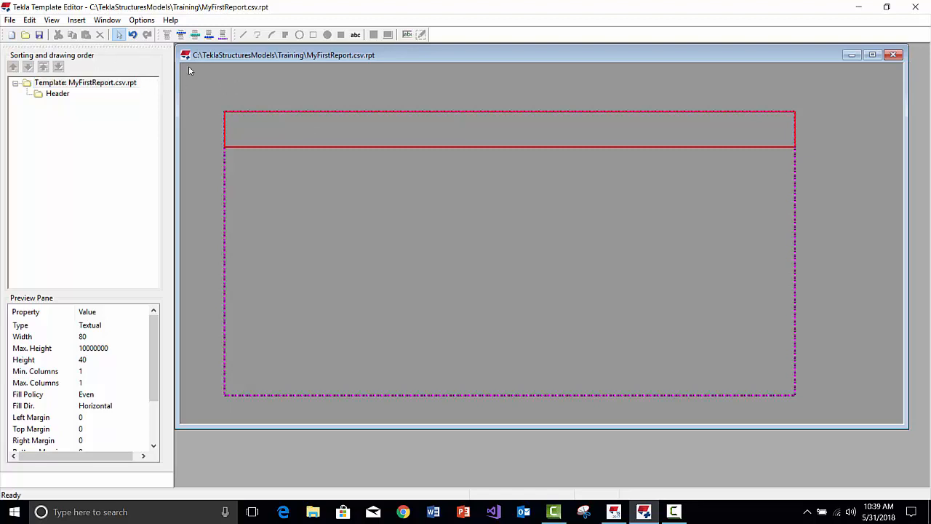
left_click(77, 21)
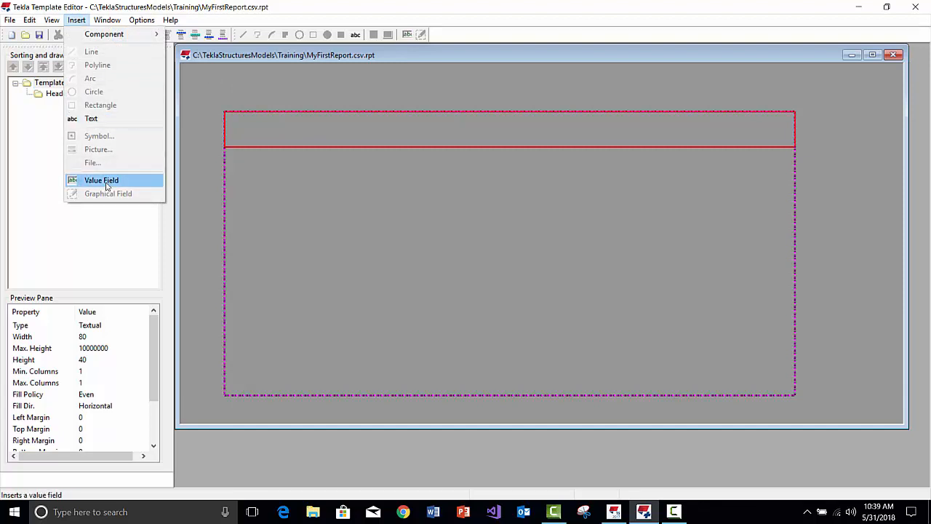
left_click(347, 10)
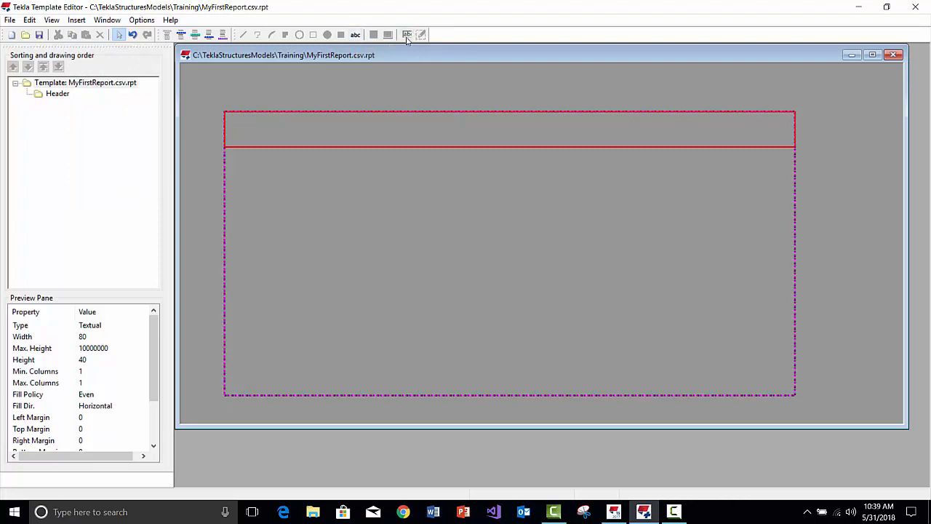
- Add the text "JOB NUMBER:" at the upper-left corner of the header
left_click(355, 34)
left_click(290, 128)
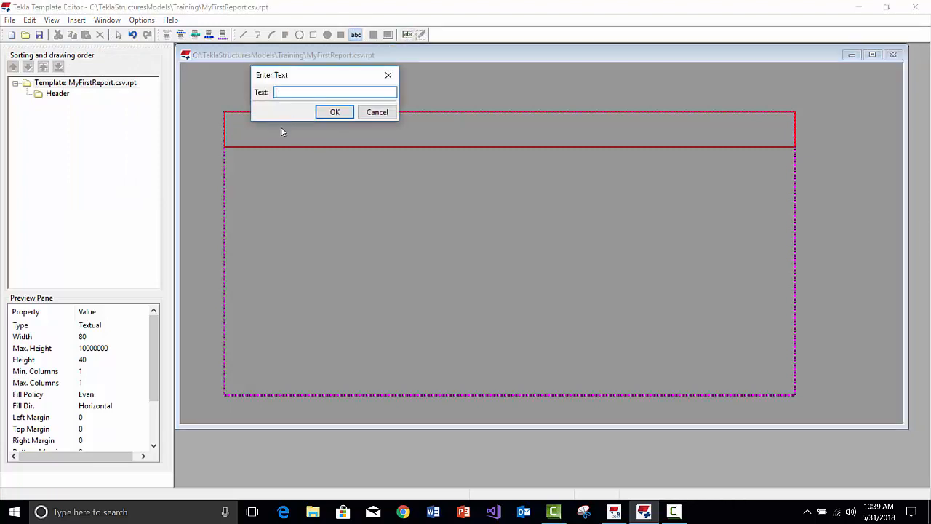
type("JOB NUMBER:")
key("Return")
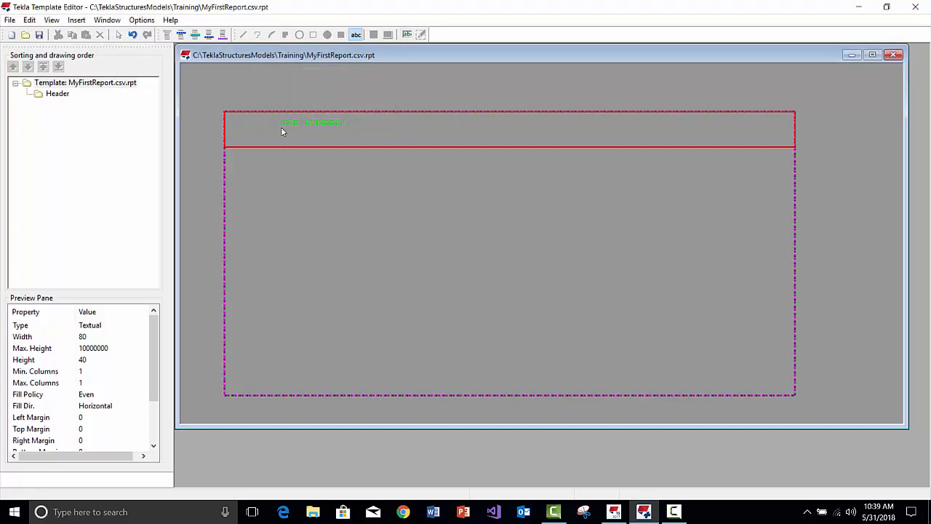
left_click(227, 124)
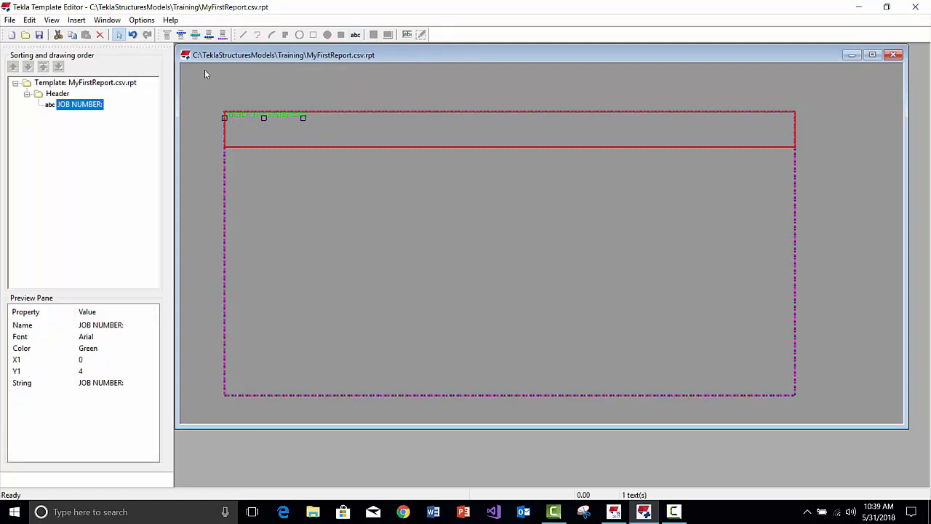
left_click(206, 73)
scroll(218, 102, "up", 4)
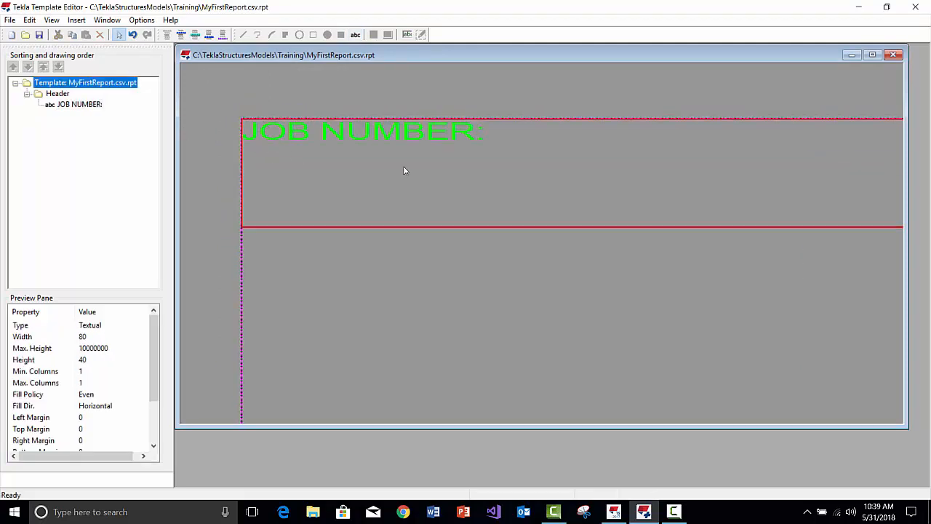
scroll(366, 266, "down", 1)
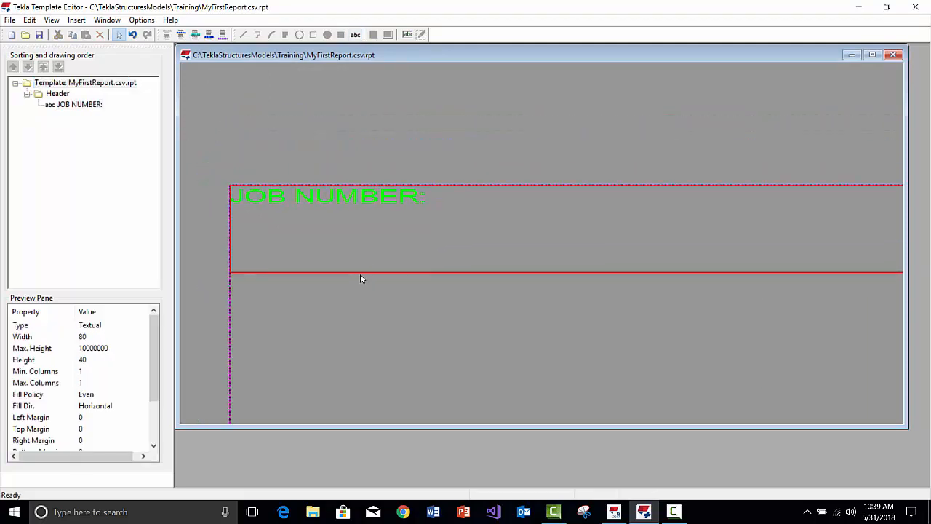
left_click(372, 251)
left_click(366, 246)
- Try repositioning the JOB NUMBER: text within the header, ending at X 4, Y 4
left_click(312, 199)
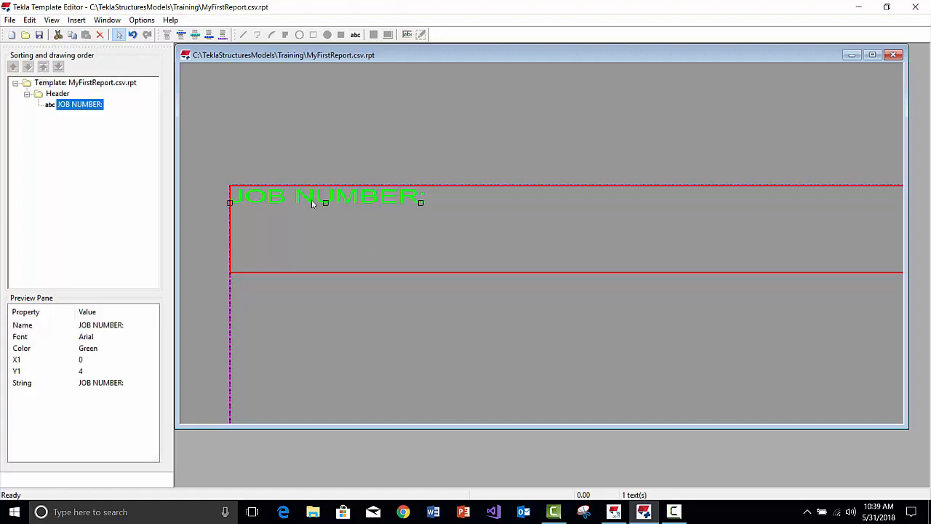
left_click_drag(312, 200, 433, 233)
left_click_drag(346, 190, 276, 210)
left_click(379, 231)
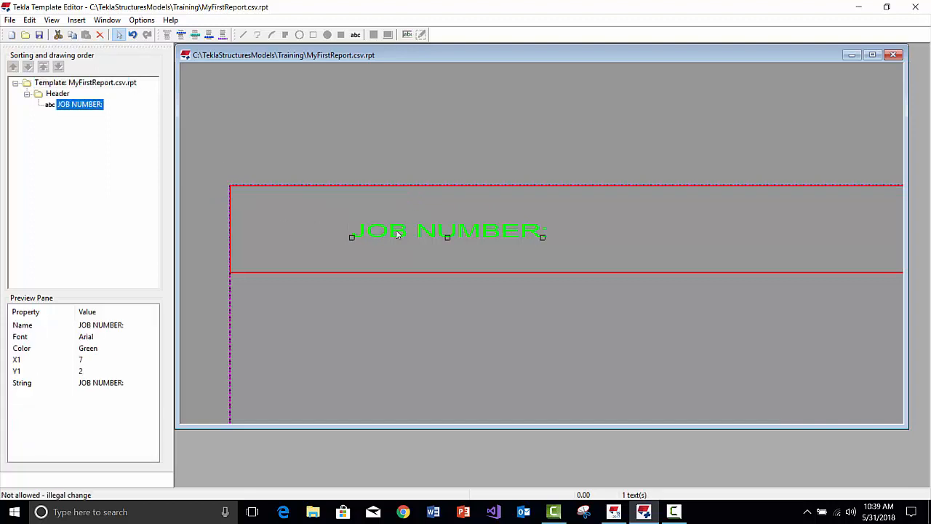
left_click_drag(379, 231, 313, 212)
- Cut the JOB NUMBER: text and paste it at the header's upper-left corner
right_click(318, 198)
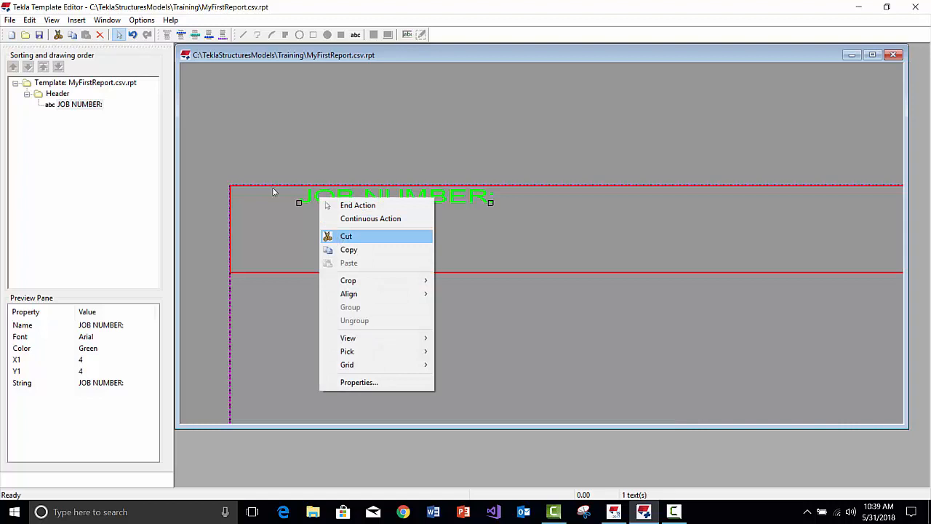
left_click(340, 237)
right_click(277, 212)
left_click(306, 279)
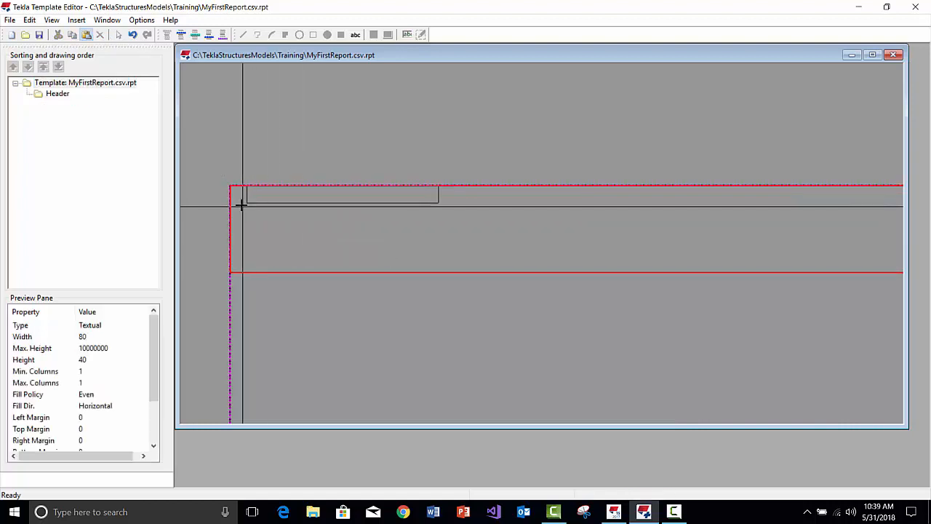
left_click(231, 202)
left_click(350, 185)
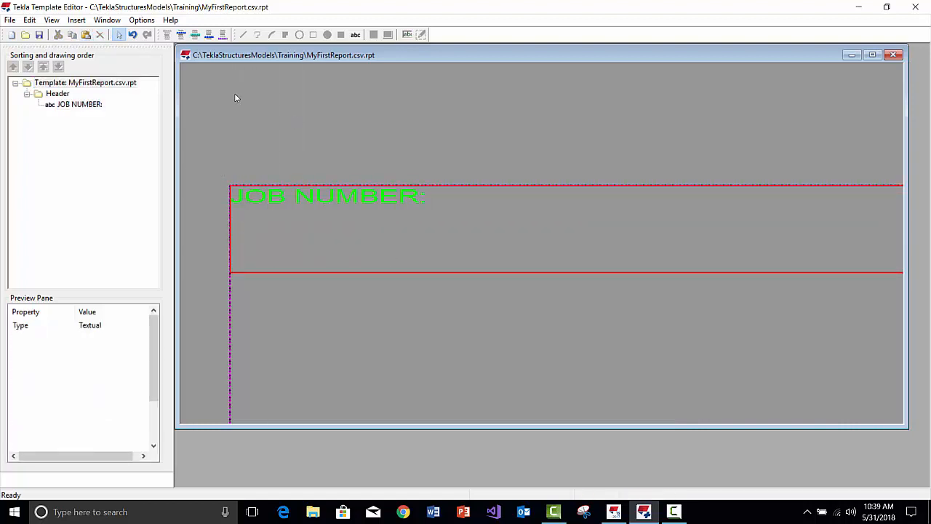
- Insert a value field right after JOB NUMBER: using the PROJECT attribute NUMBER#2 - Project number
middle_click_drag(336, 172, 349, 204)
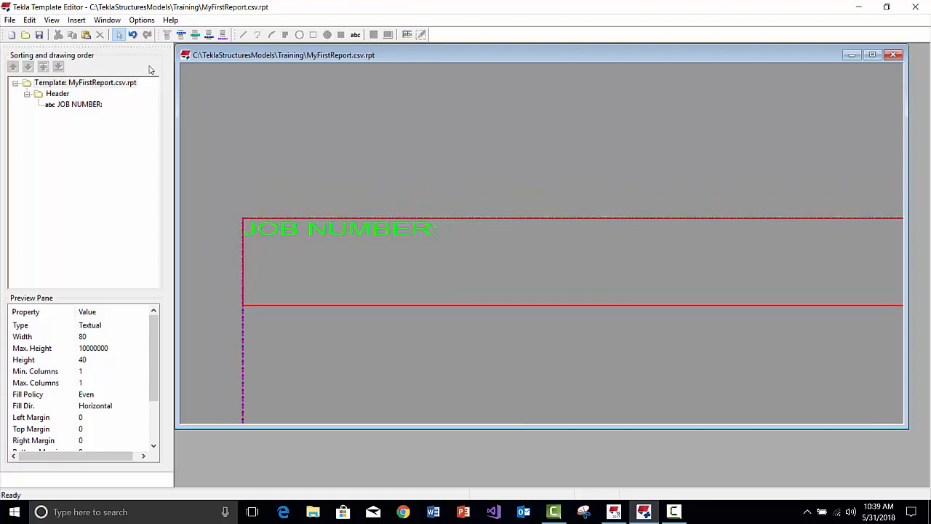
left_click(408, 34)
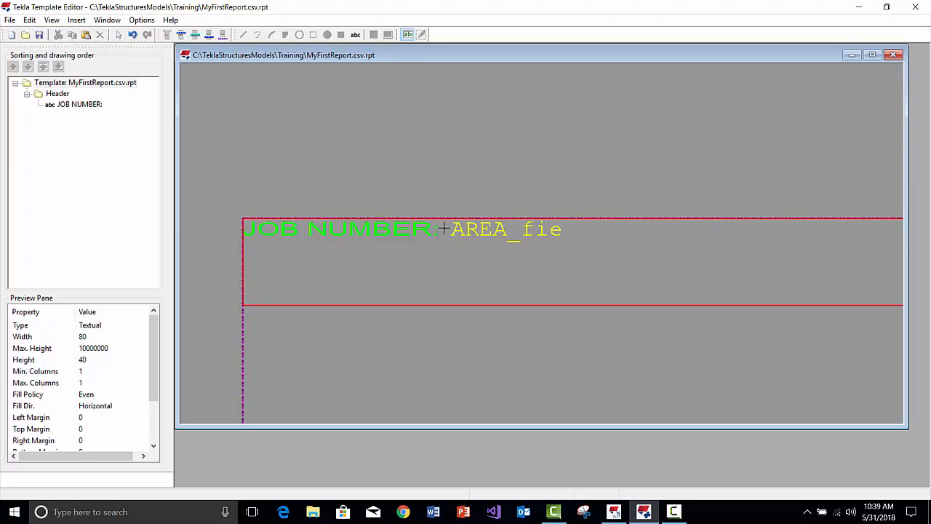
left_click(446, 228)
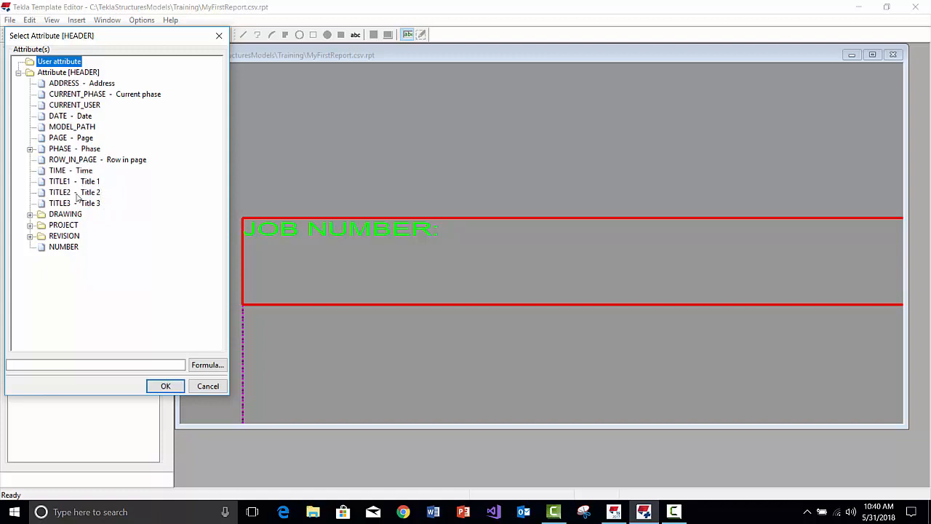
double_click(60, 228)
scroll(79, 302, "down", 2)
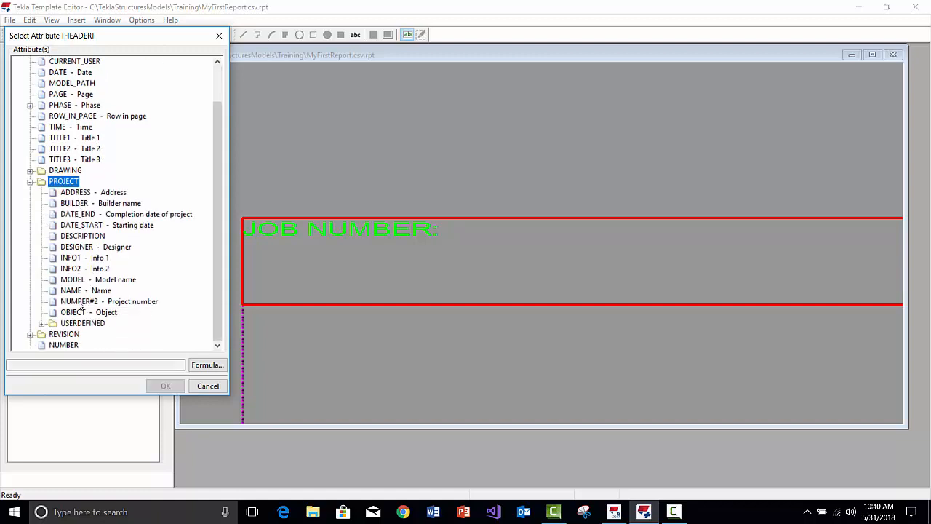
left_click(82, 302)
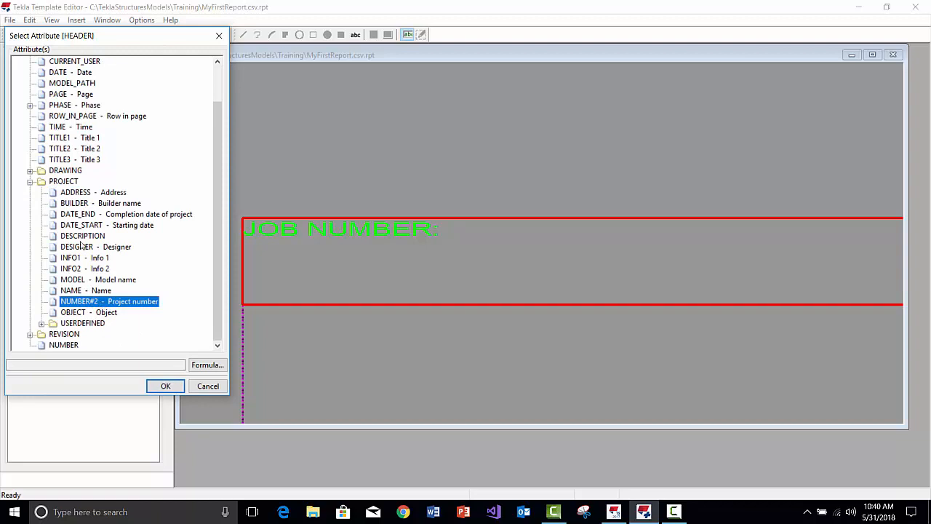
double_click(103, 301)
left_click(332, 160)
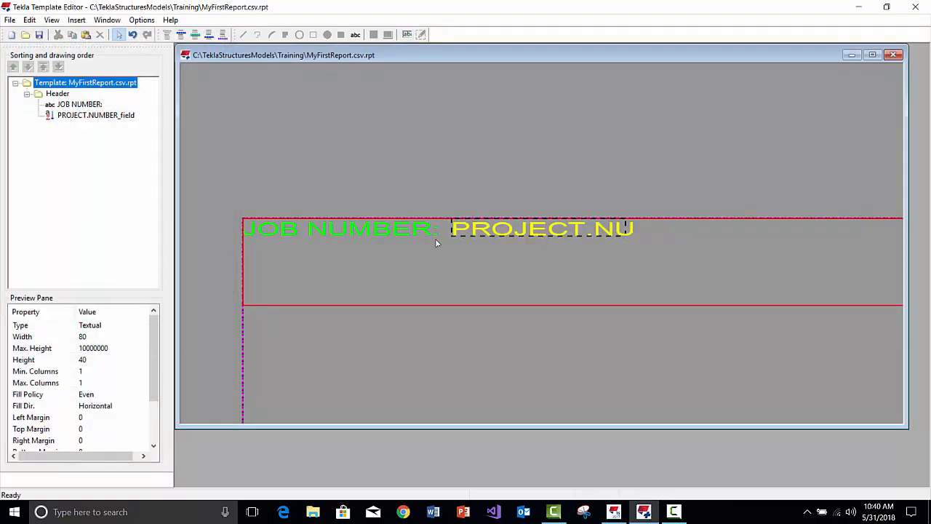
- Set the project number value field's length to 20 characters and deselect the field
double_click(518, 231)
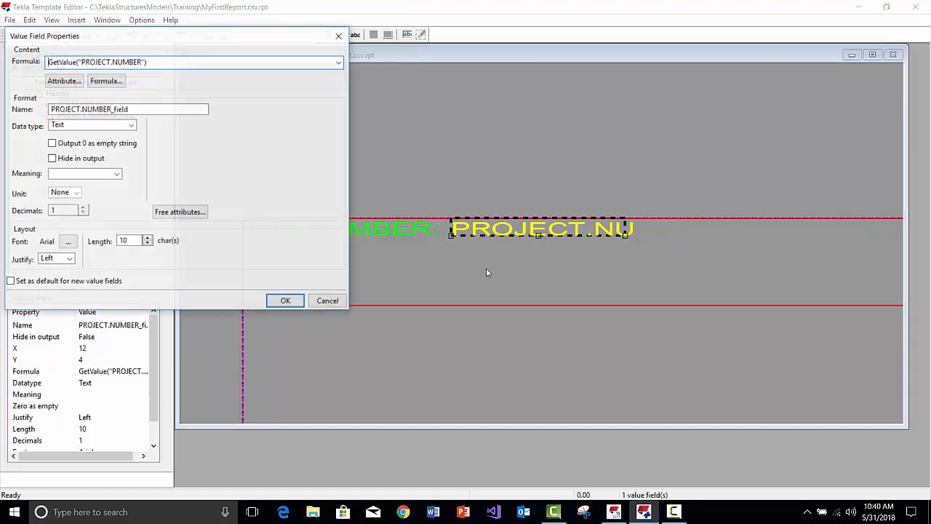
double_click(130, 241)
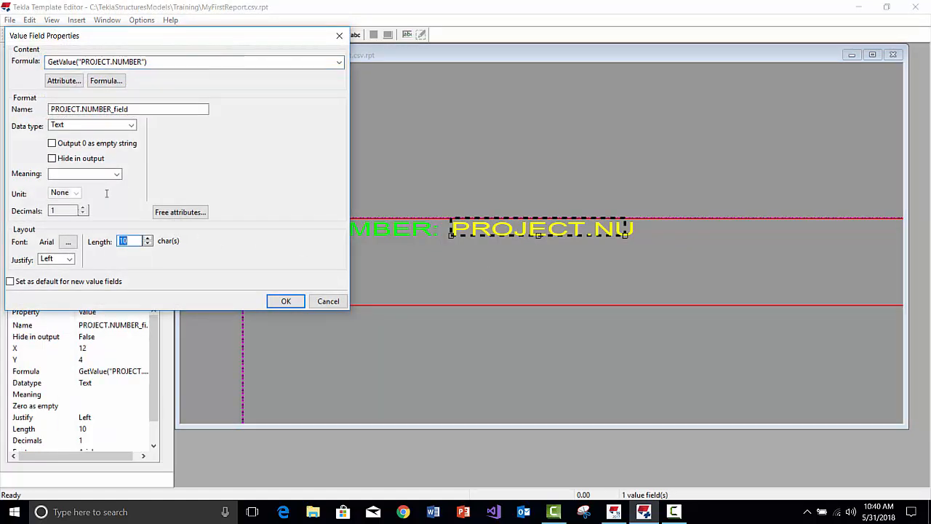
type("20")
key("Return")
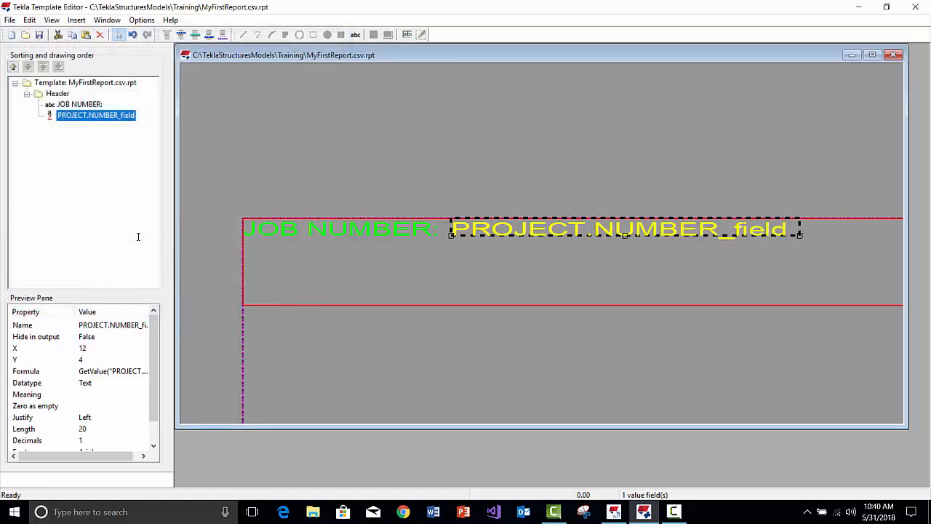
left_click(507, 162)
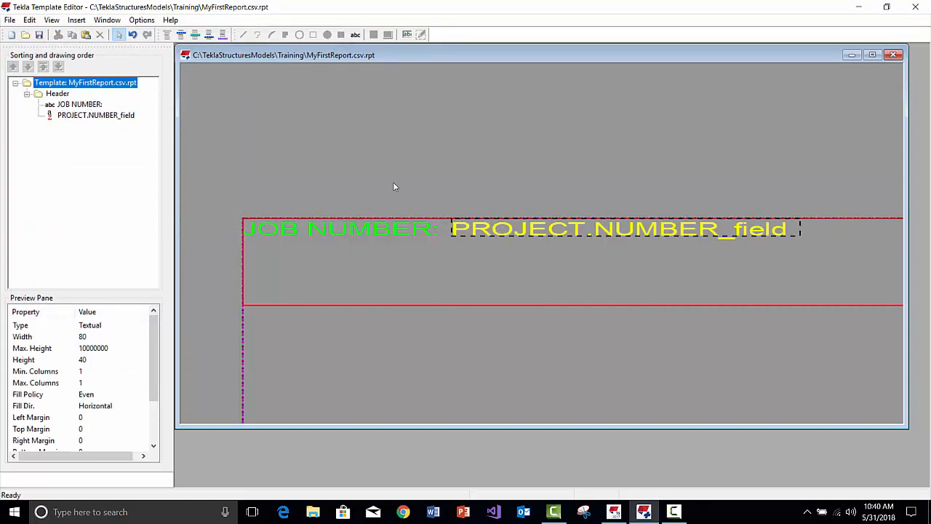
- Examine the justification, data type and meaning options in the project number field's properties without applying changes
double_click(498, 230)
left_click(54, 258)
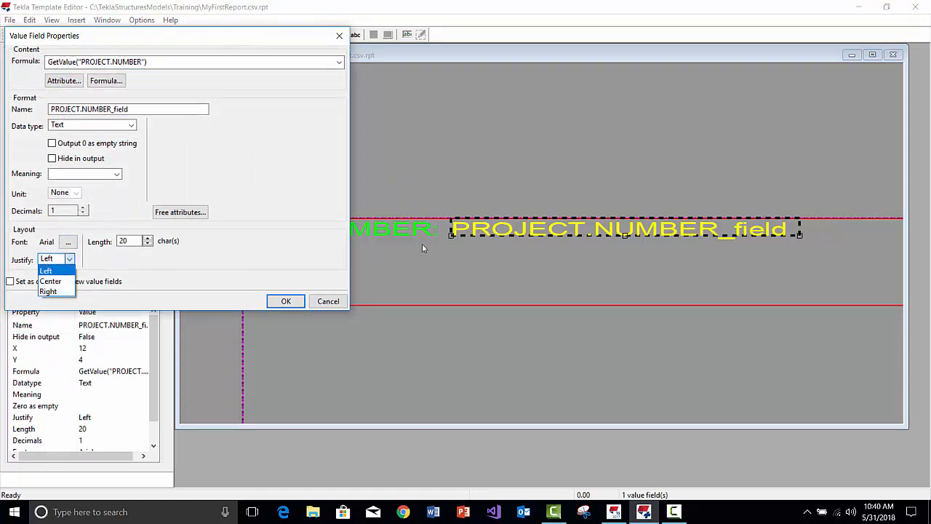
left_click(48, 291)
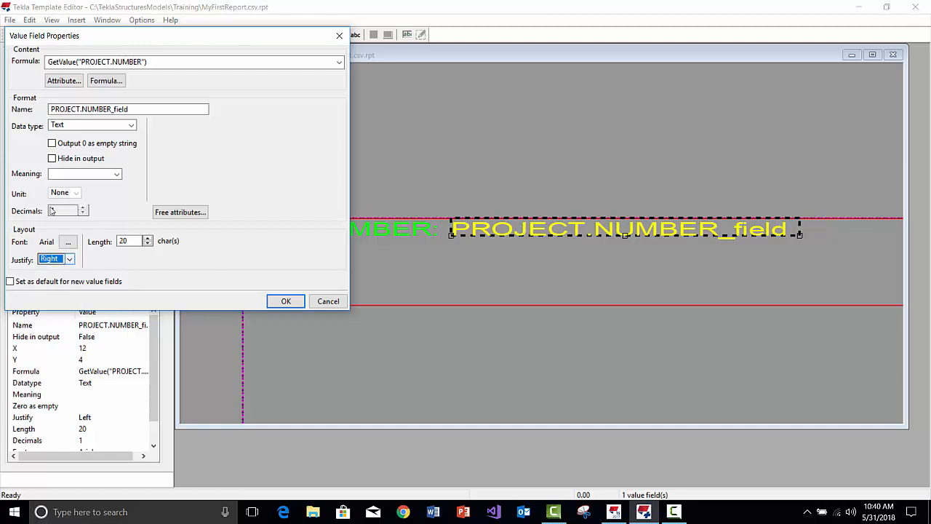
left_click(54, 259)
left_click(49, 272)
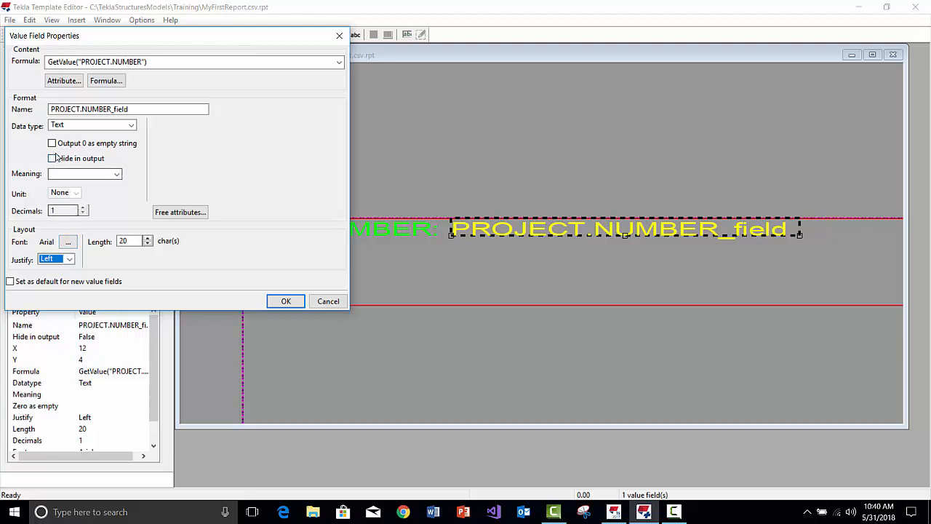
left_click(95, 125)
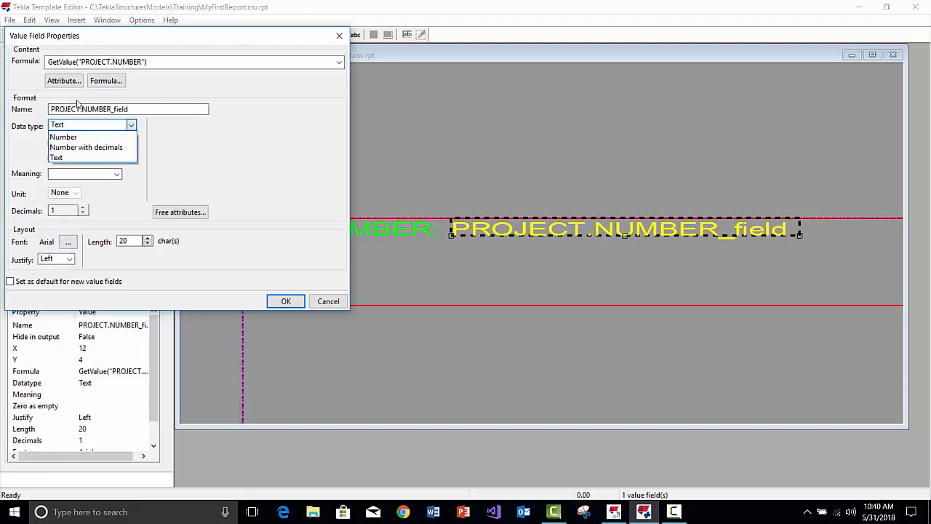
left_click(65, 158)
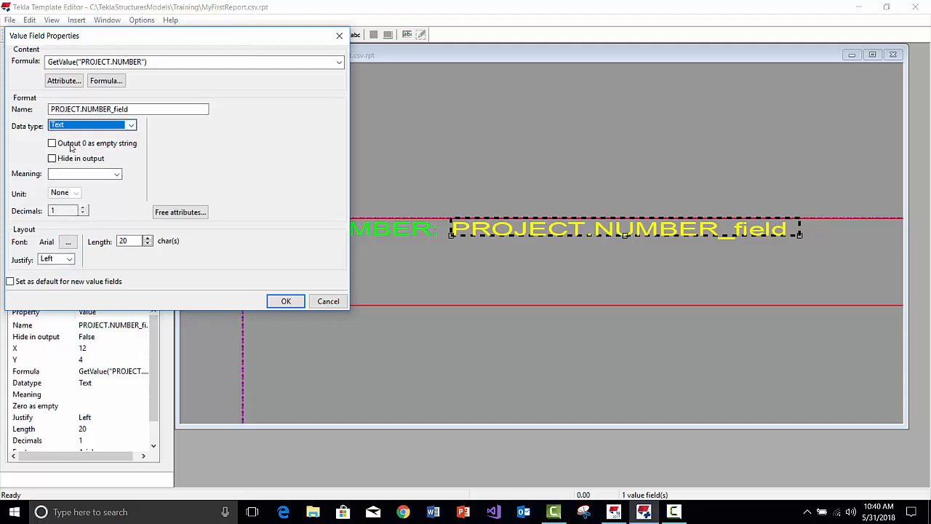
left_click(71, 177)
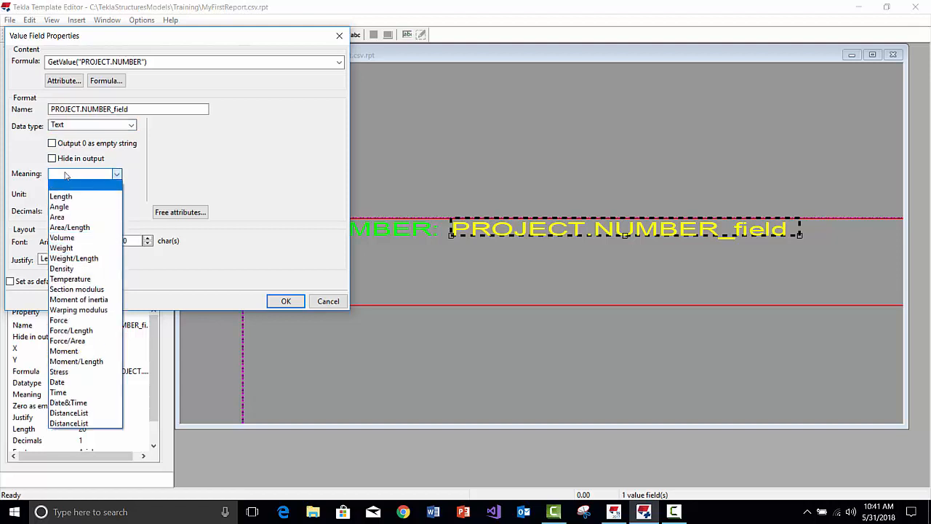
left_click(66, 169)
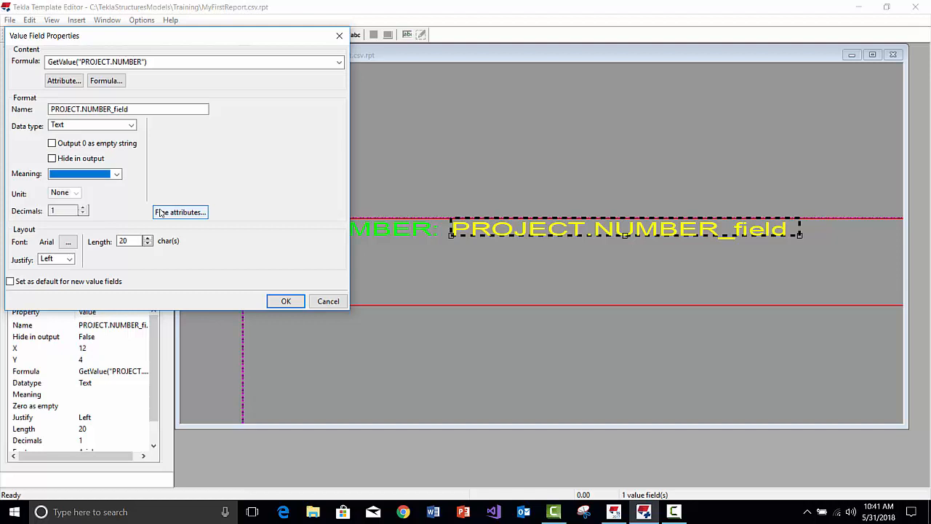
left_click(324, 302)
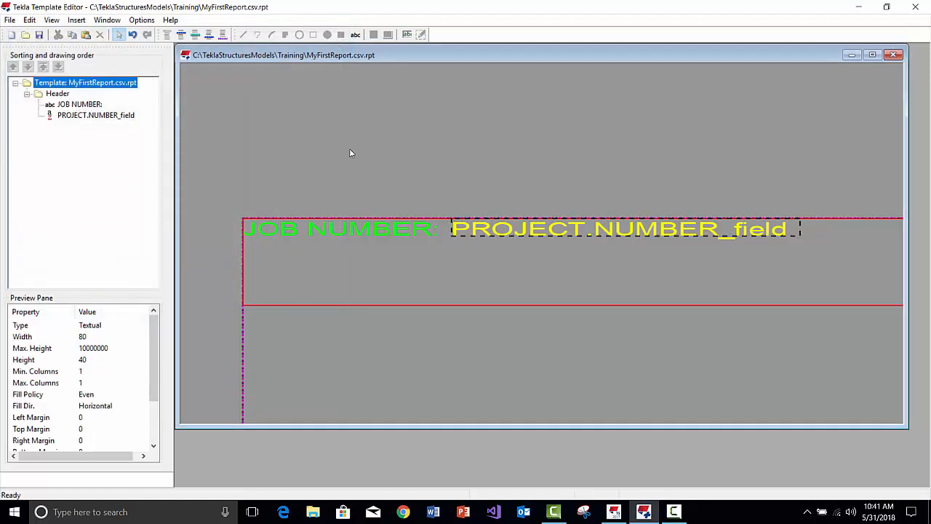
- Add the text "PROFILE,NAME,LENGTH" at the lower-left corner of the header
middle_click_drag(282, 193, 347, 237)
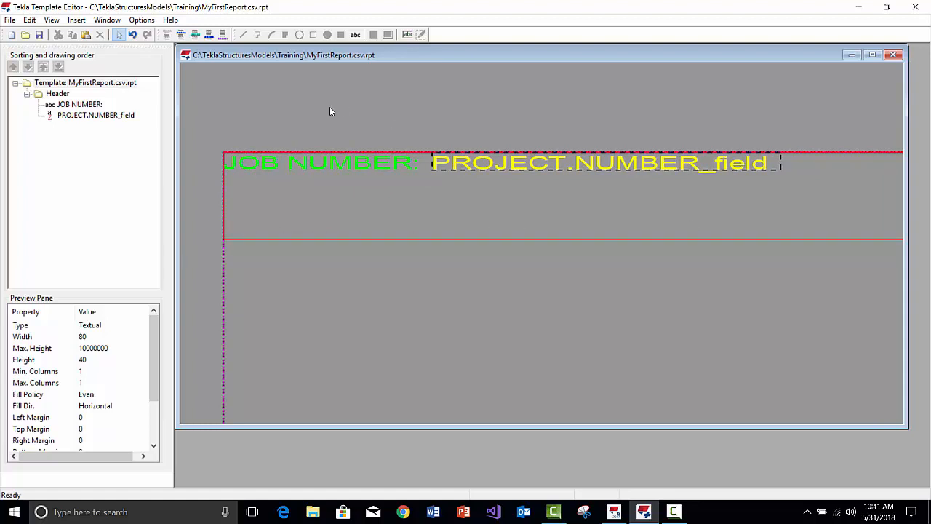
left_click(75, 21)
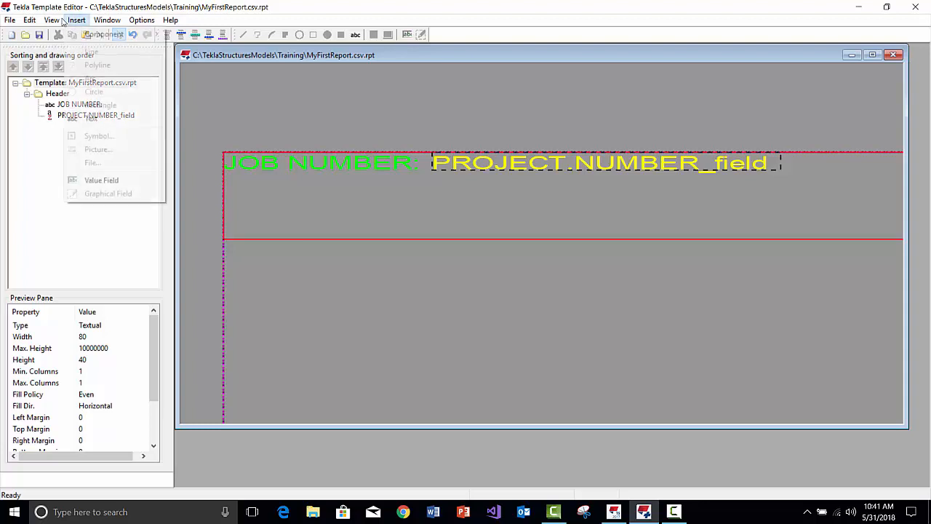
left_click(91, 118)
left_click(334, 201)
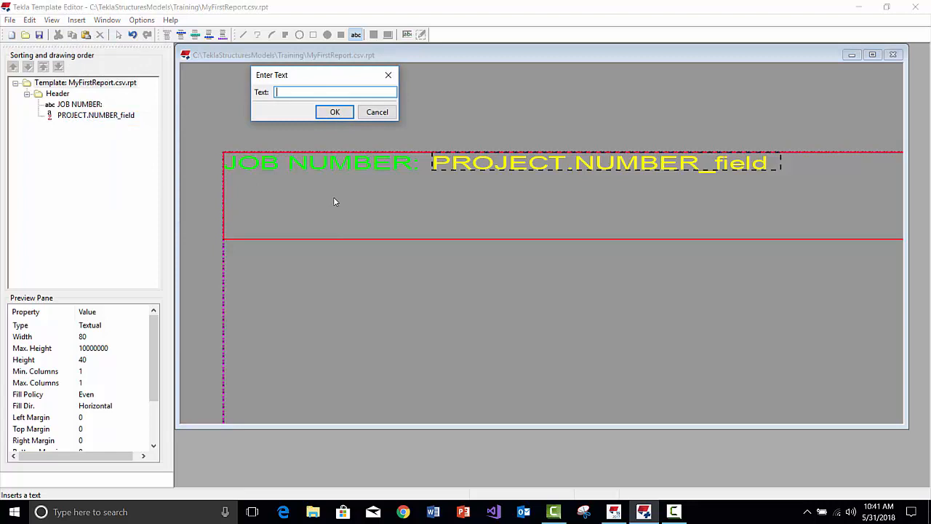
type("PROFILE.NAME,LENGTH")
key("Return")
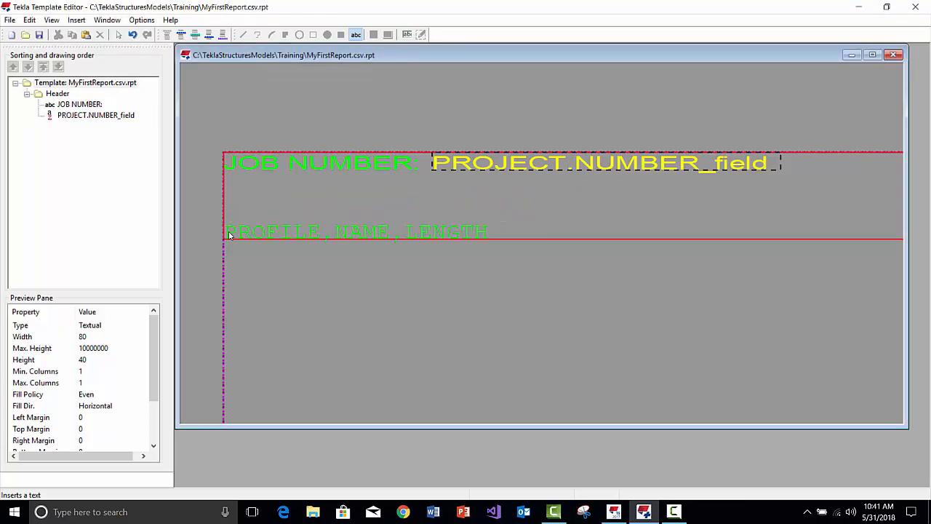
left_click(228, 235)
left_click(346, 249)
- Move the PROFILE,NAME,LENGTH text up to the header's middle row, keeping it against the left edge
left_click(322, 231)
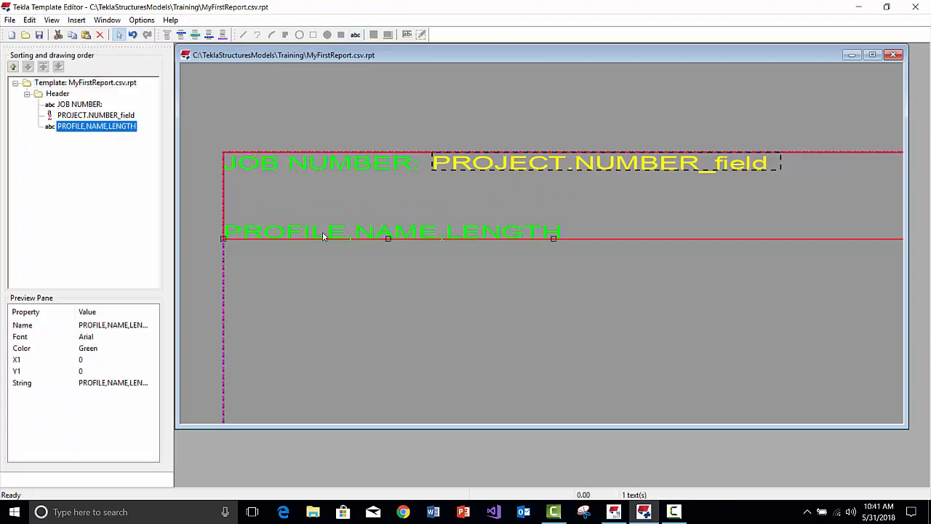
left_click_drag(322, 231, 329, 196)
left_click(438, 225)
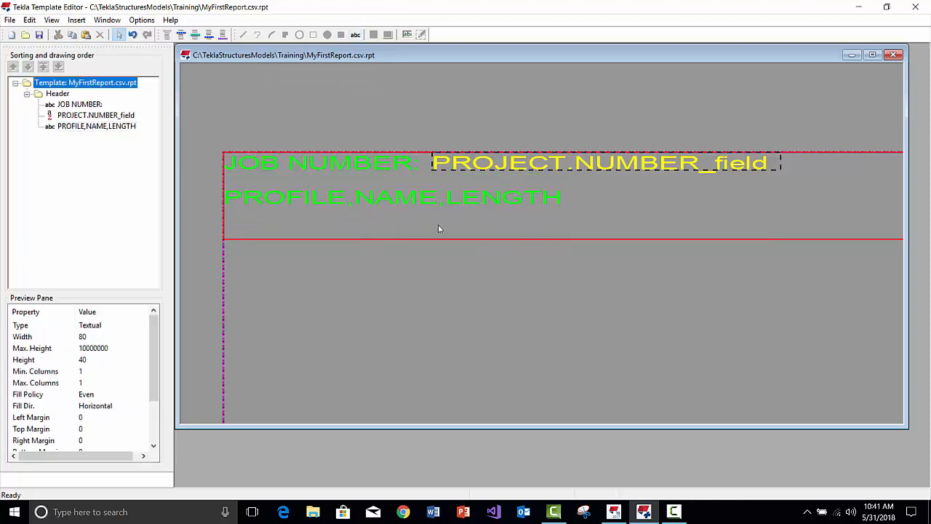
- Reduce the header's height to 3 by moving its lower edge up to just beneath the PROFILE,NAME,LENGTH text
left_click(466, 238)
scroll(446, 266, "down", 2)
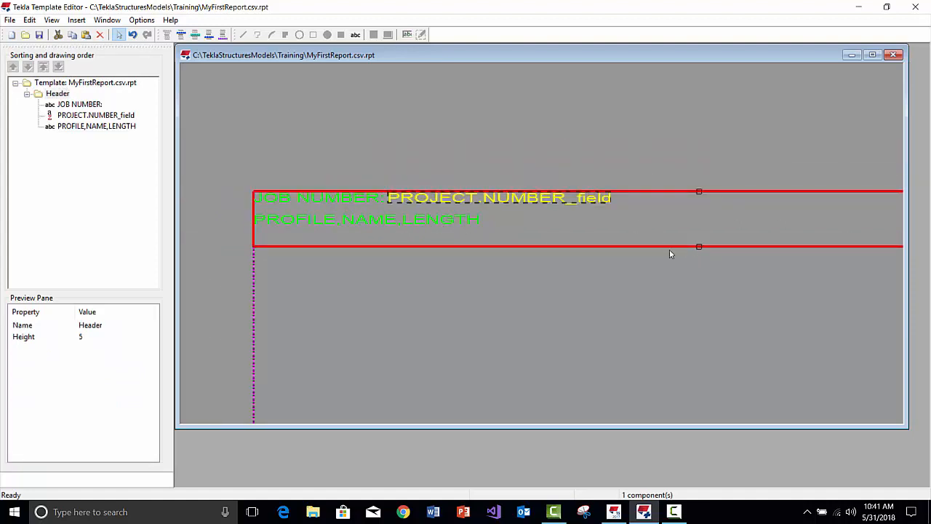
left_click_drag(698, 248, 698, 225)
left_click(537, 243)
scroll(456, 240, "up", 2)
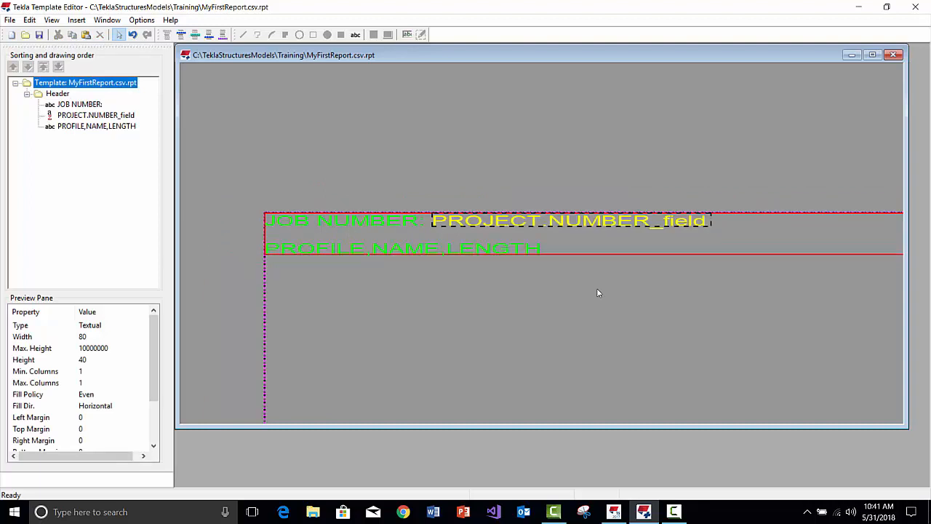
- Stretch the header down to a height of 5, shrink it back to just beneath the column titles, and deselect it
left_click(632, 256)
left_click(763, 249)
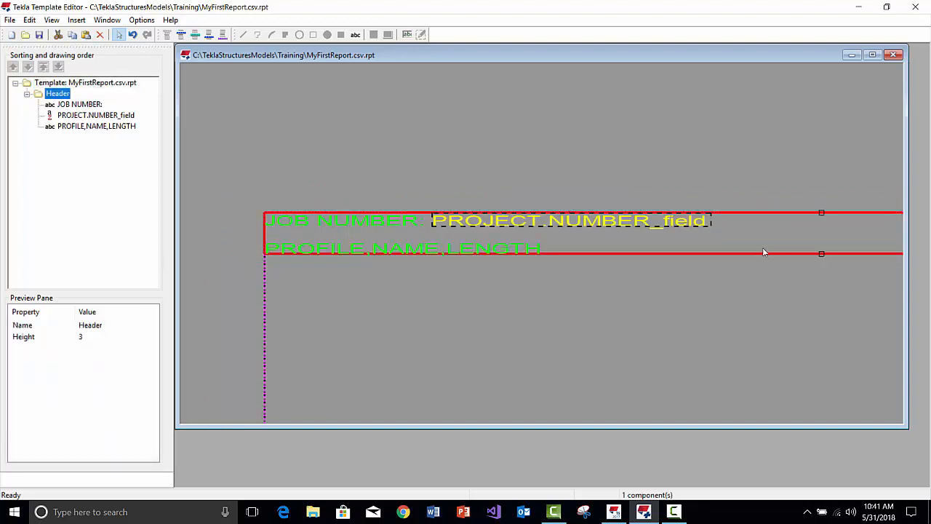
left_click_drag(824, 254, 824, 281)
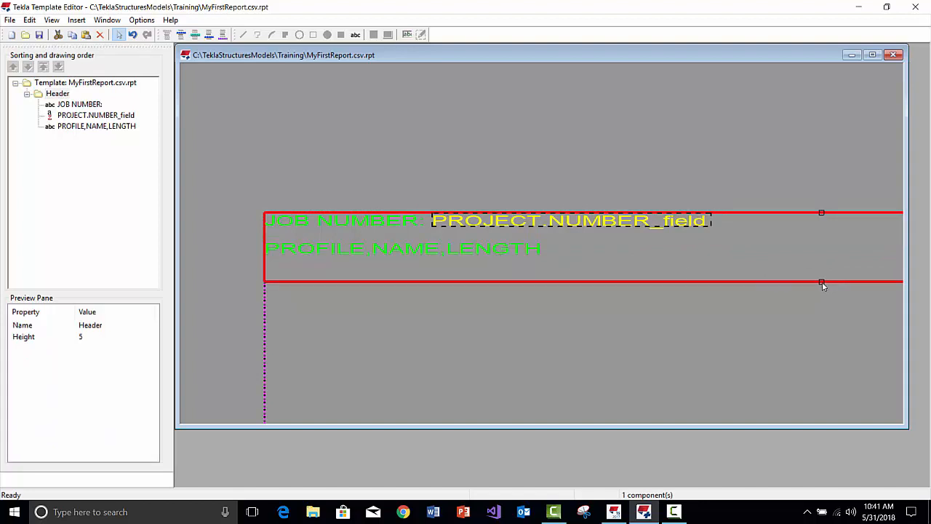
left_click_drag(821, 283, 817, 251)
left_click(446, 125)
scroll(299, 233, "down", 4)
scroll(298, 231, "up", 2)
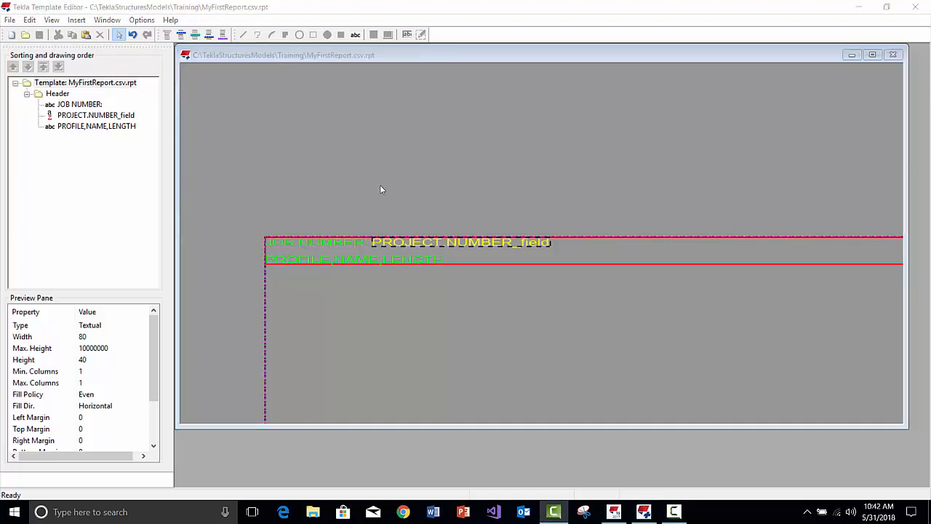
- Insert a row component with the PART content type below the header and deselect it
left_click(81, 20)
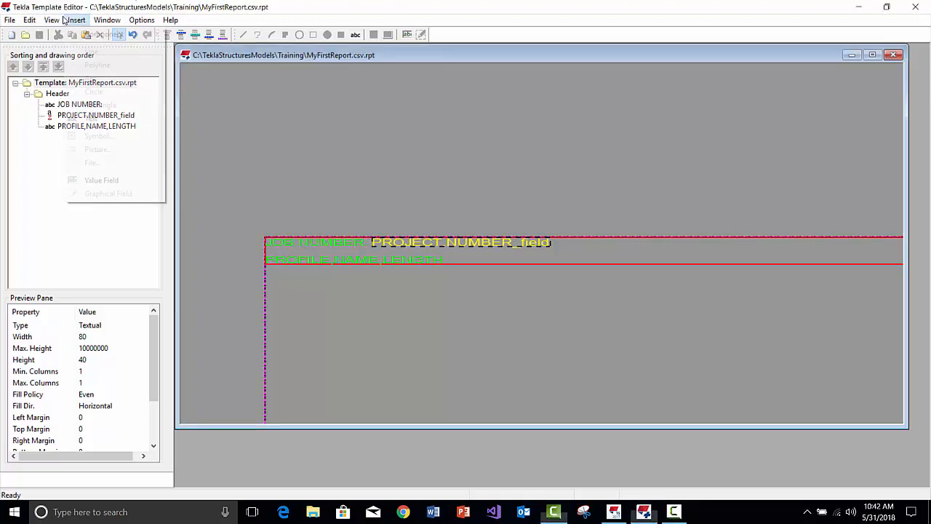
mouse_move(117, 34)
left_click(189, 61)
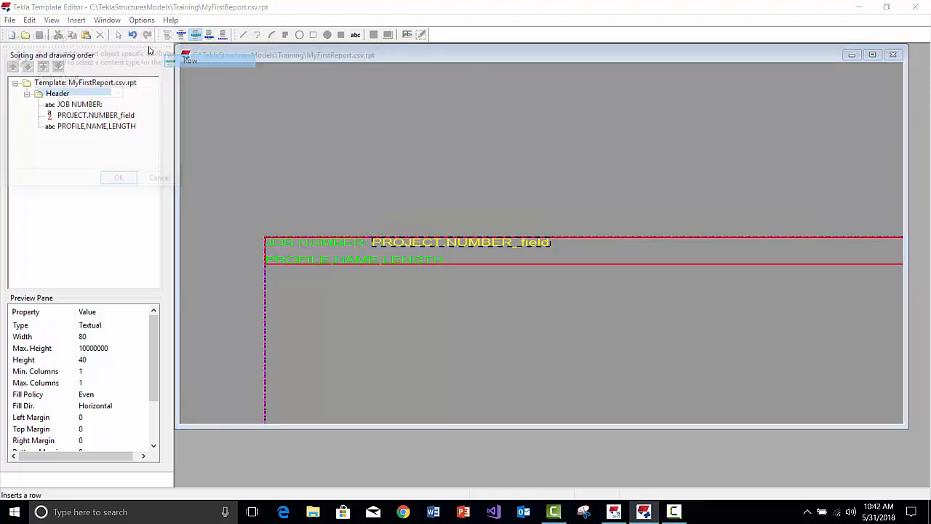
left_click(102, 92)
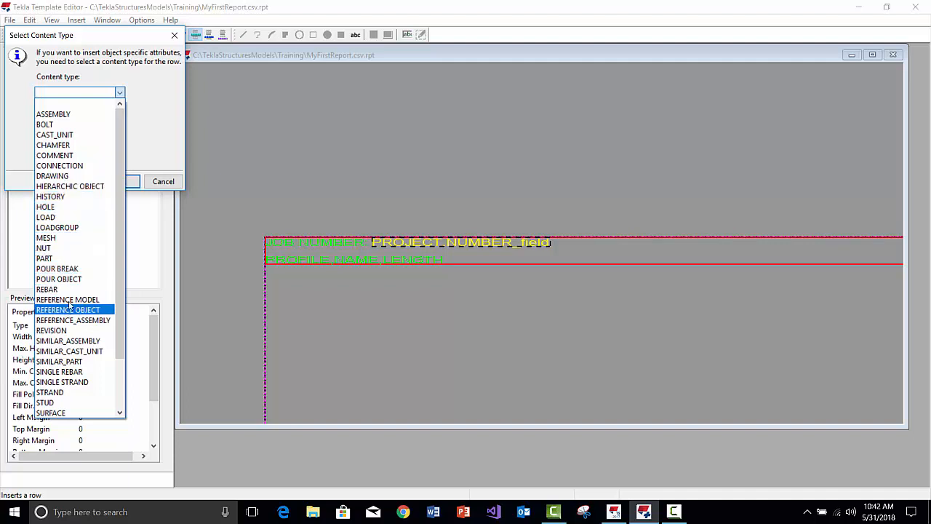
left_click(60, 259)
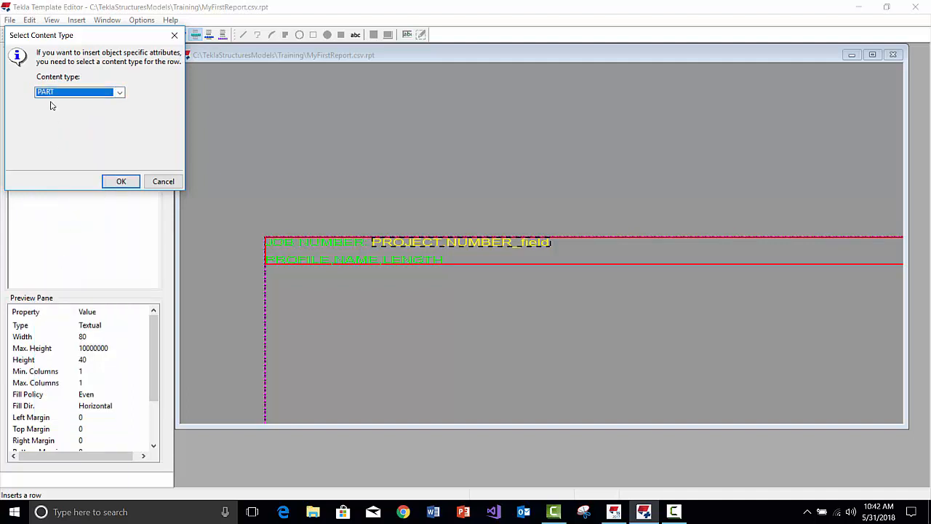
left_click(121, 182)
left_click(472, 279)
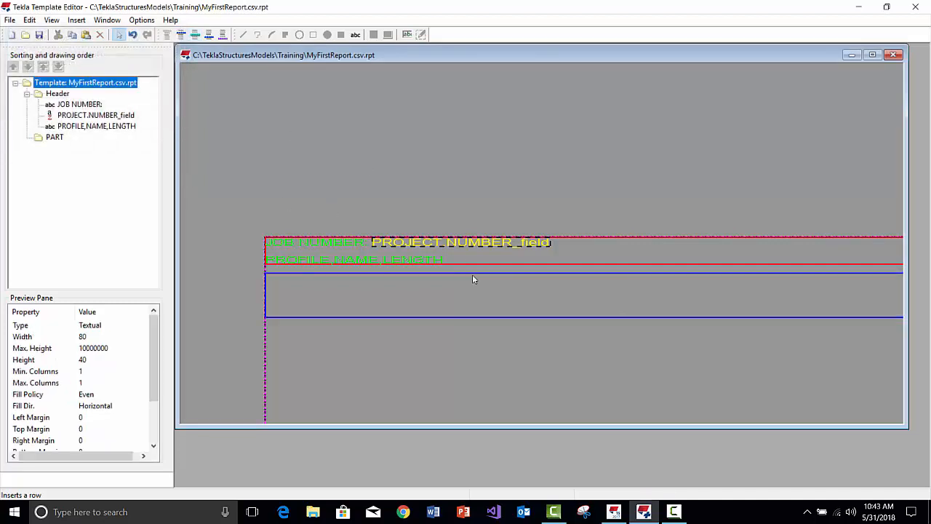
left_click(309, 143)
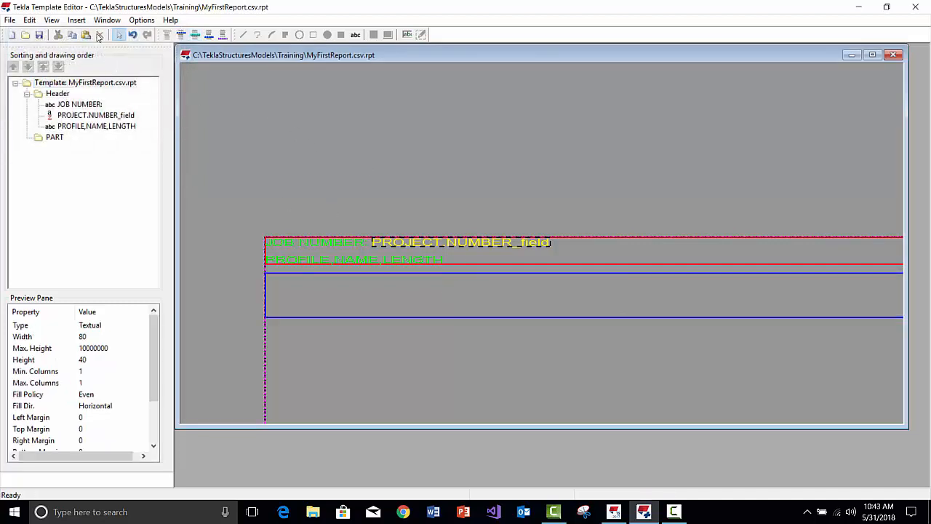
- Insert a value field for the PROFILE attribute at the upper-left corner of the PART row
left_click(76, 19)
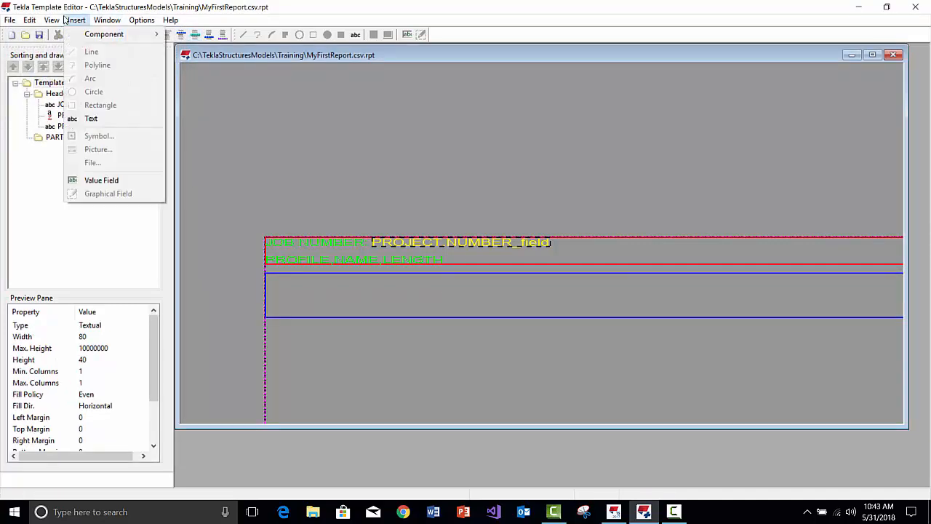
left_click(104, 181)
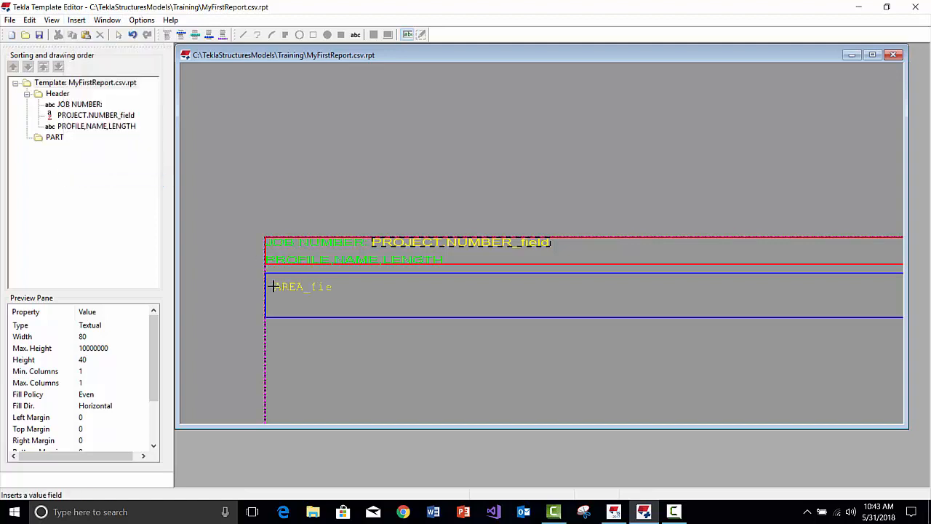
left_click(266, 281)
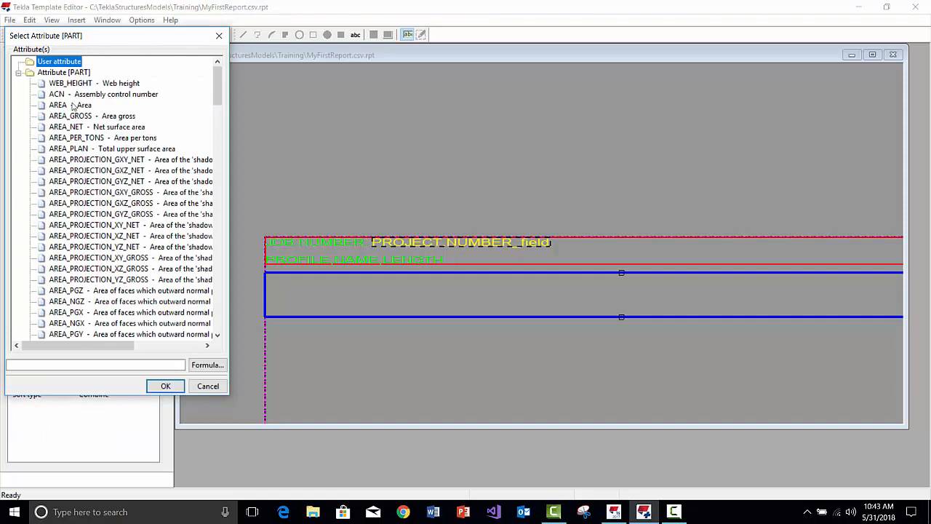
left_click(63, 73)
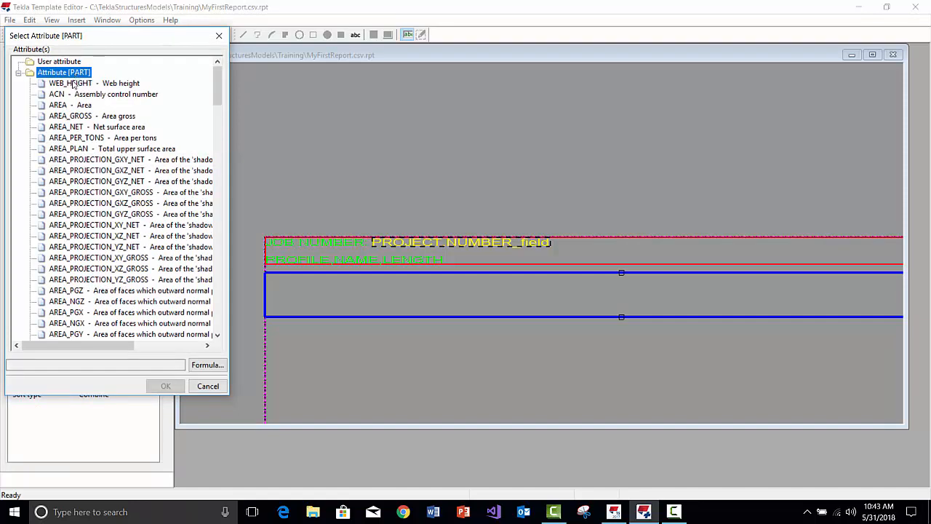
scroll(127, 268, "down", 6)
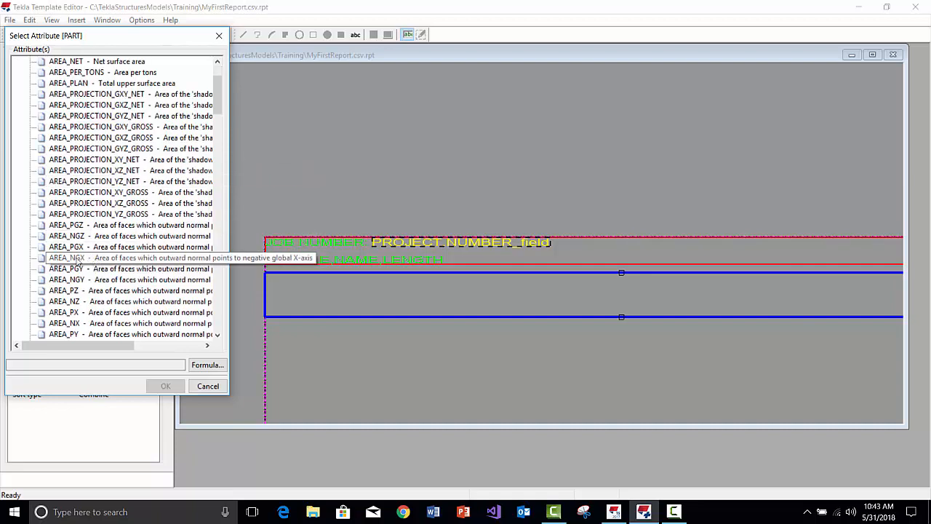
key("p")
scroll(114, 284, "down", 2)
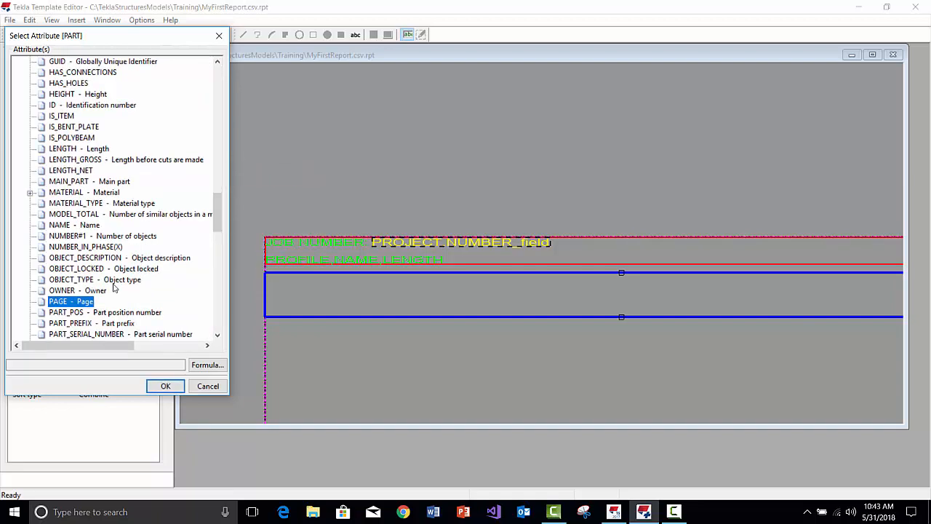
scroll(69, 314, "down", 3)
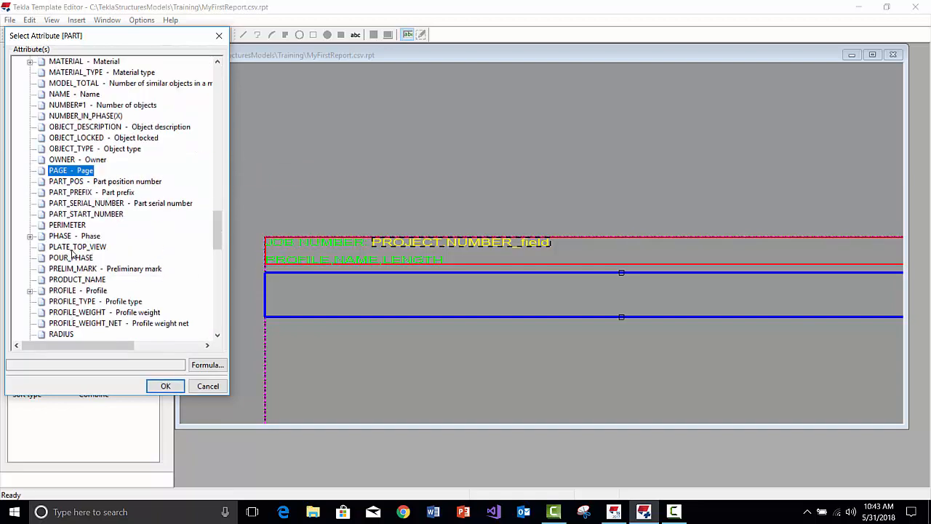
left_click(67, 291)
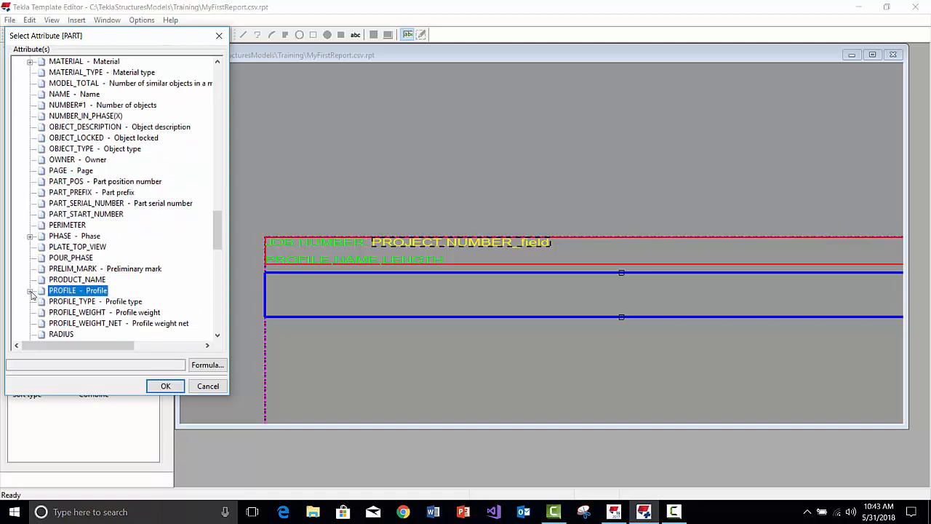
left_click(31, 291)
scroll(44, 291, "down", 7)
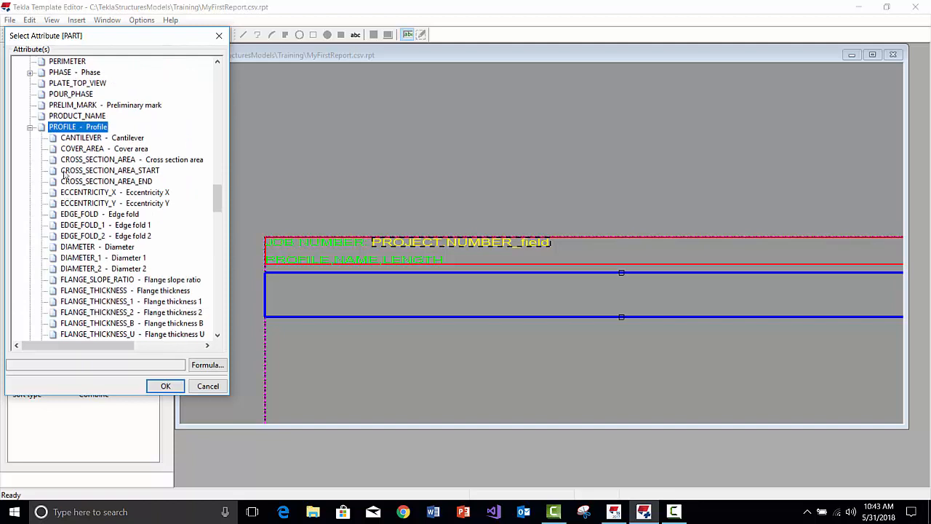
scroll(64, 151, "up", 3)
scroll(65, 153, "down", 1)
scroll(69, 220, "down", 2)
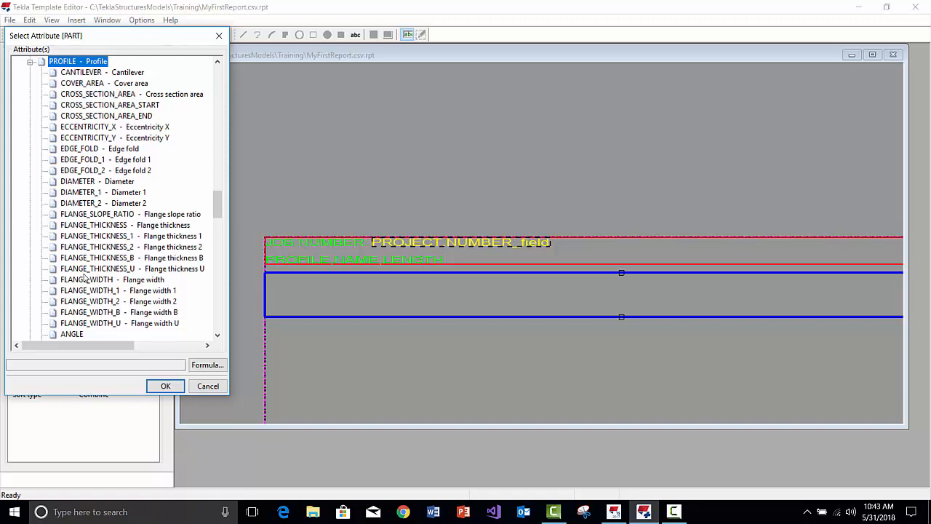
scroll(70, 140, "up", 2)
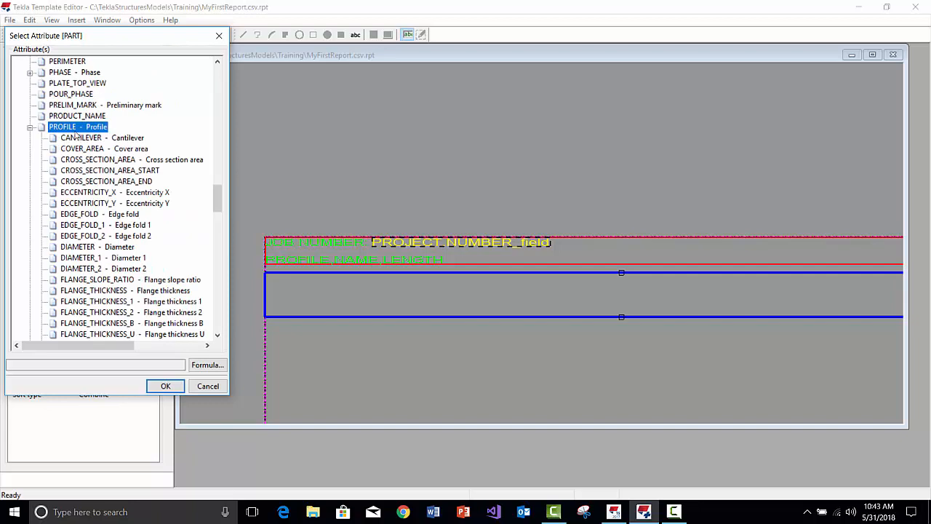
double_click(71, 128)
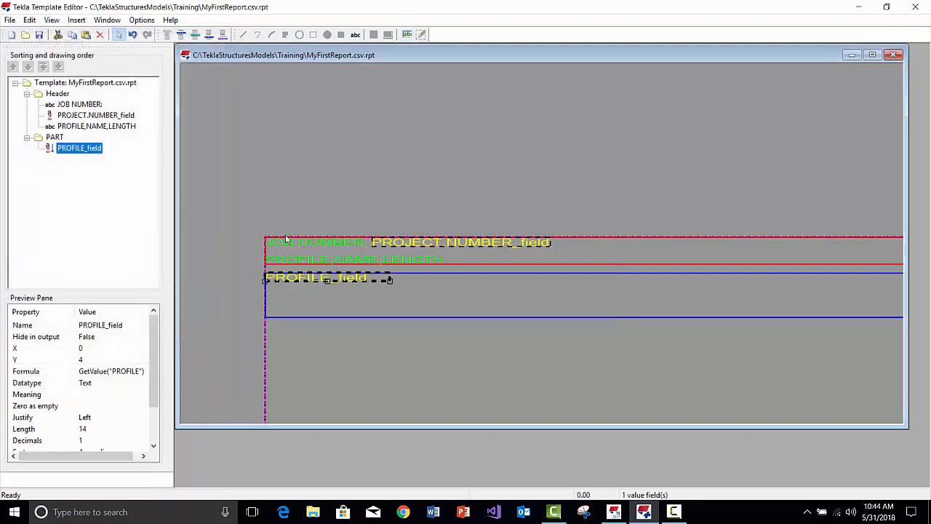
- Set the PROFILE value field's length to 20 characters, keeping the Text data type
left_click(266, 268)
scroll(266, 268, "up", 3)
double_click(313, 287)
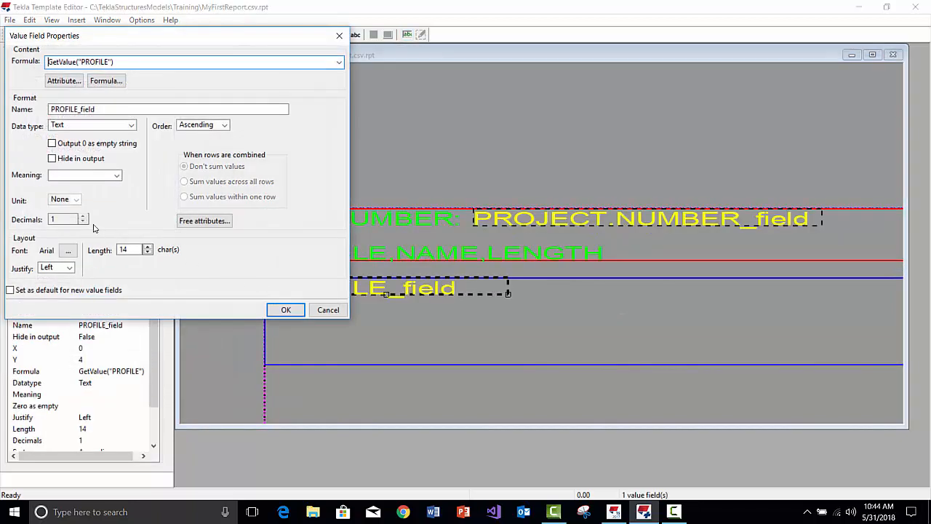
left_click(78, 125)
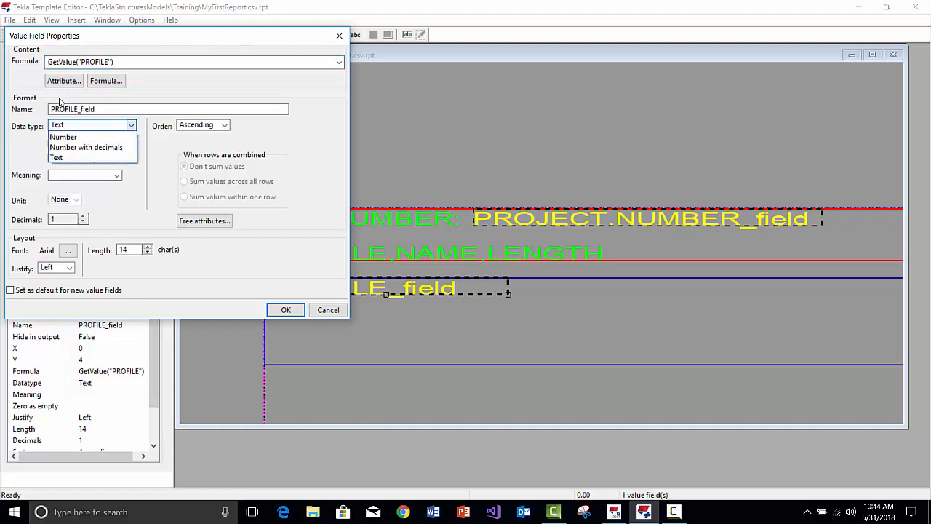
left_click(61, 102)
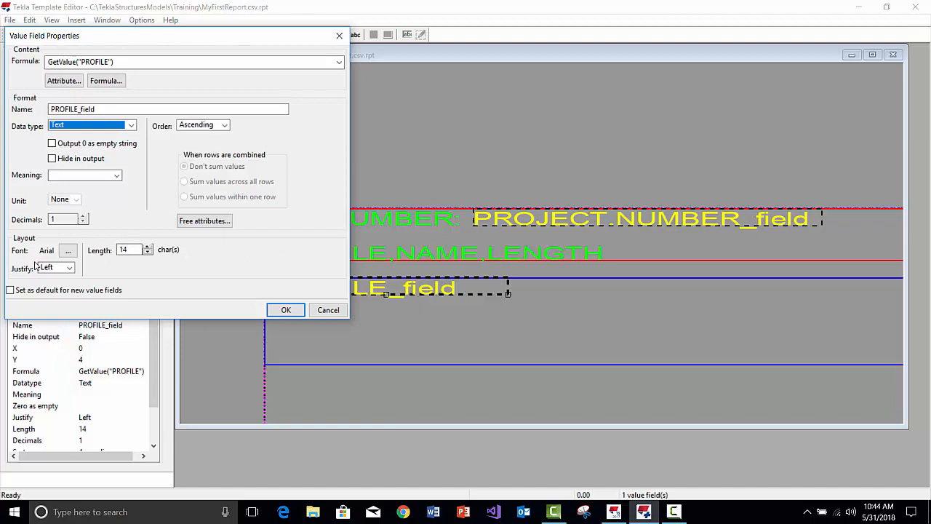
left_click(124, 249)
double_click(130, 249)
type("20")
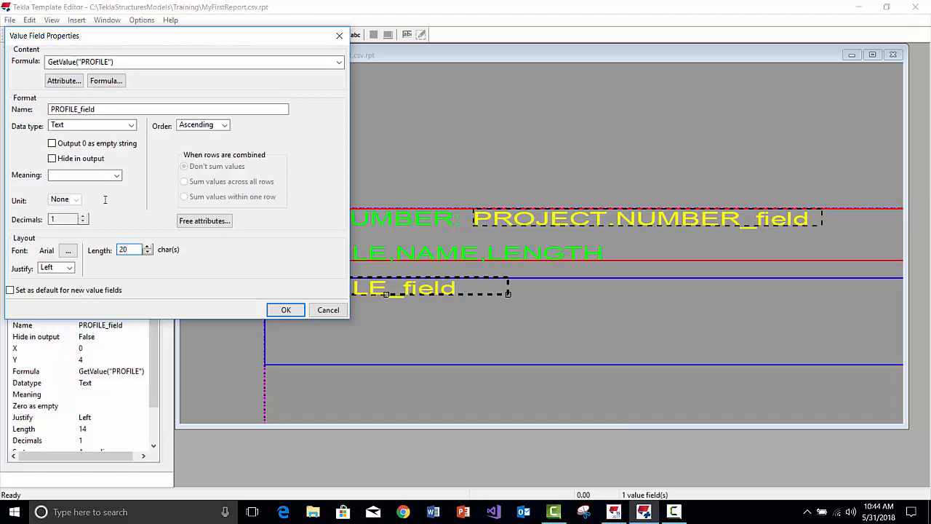
key("Return")
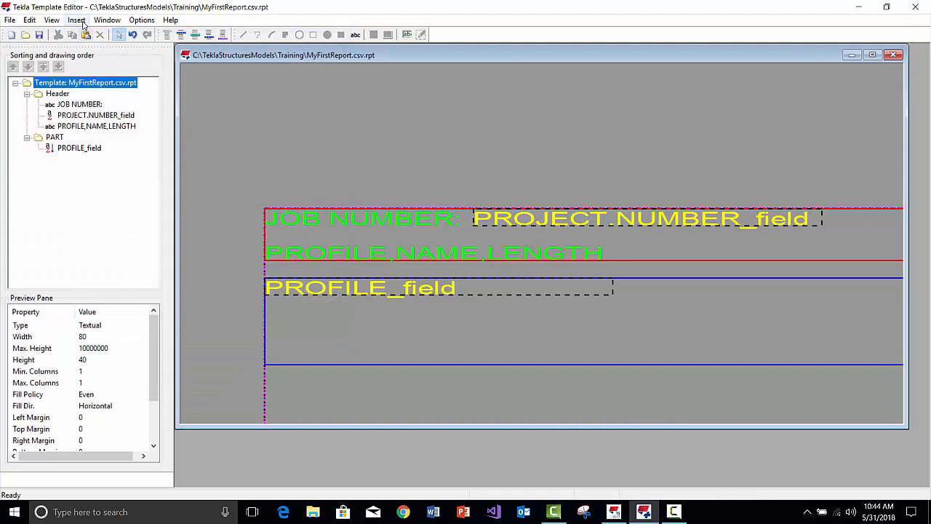
- Add a comma as text directly after the PROFILE field in the PART row
left_click(68, 20)
left_click(91, 118)
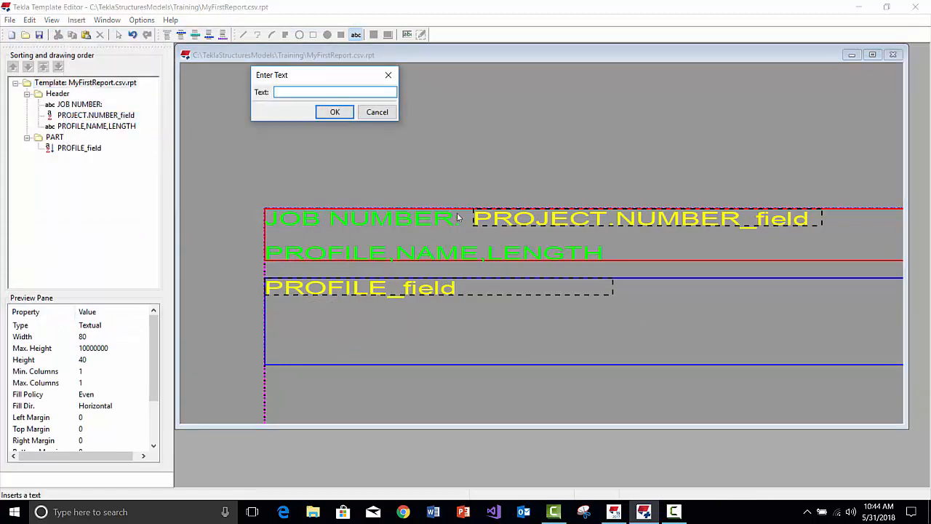
key("Escape")
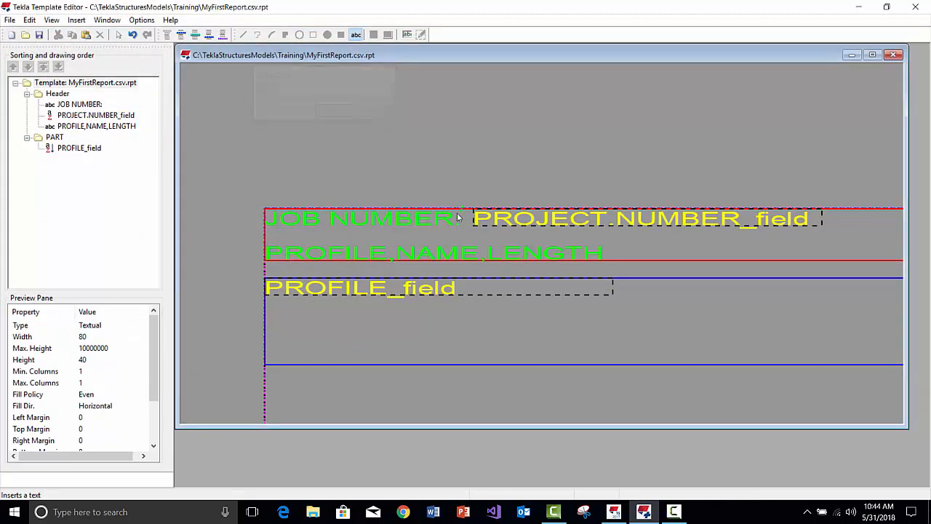
left_click(616, 290)
left_click(616, 324)
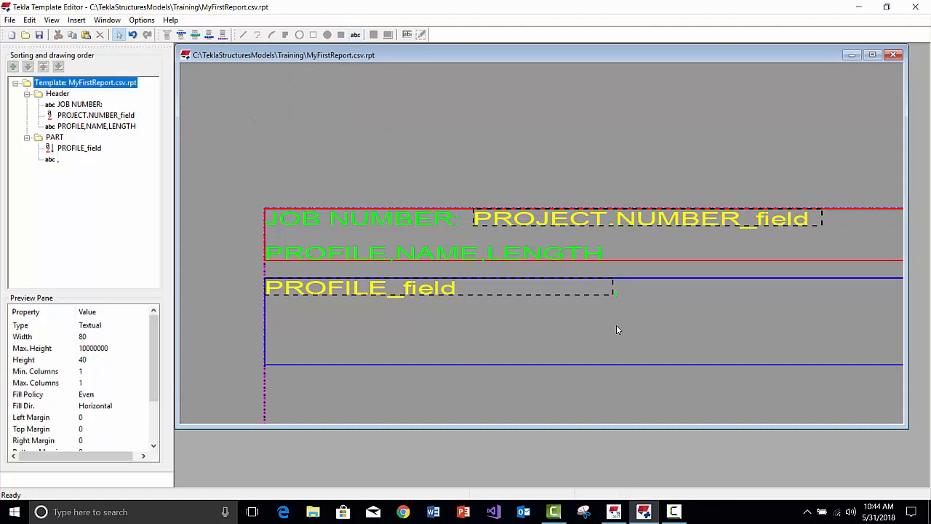
- Insert a value field for the NAME attribute directly after the comma in the PART row
left_click(76, 20)
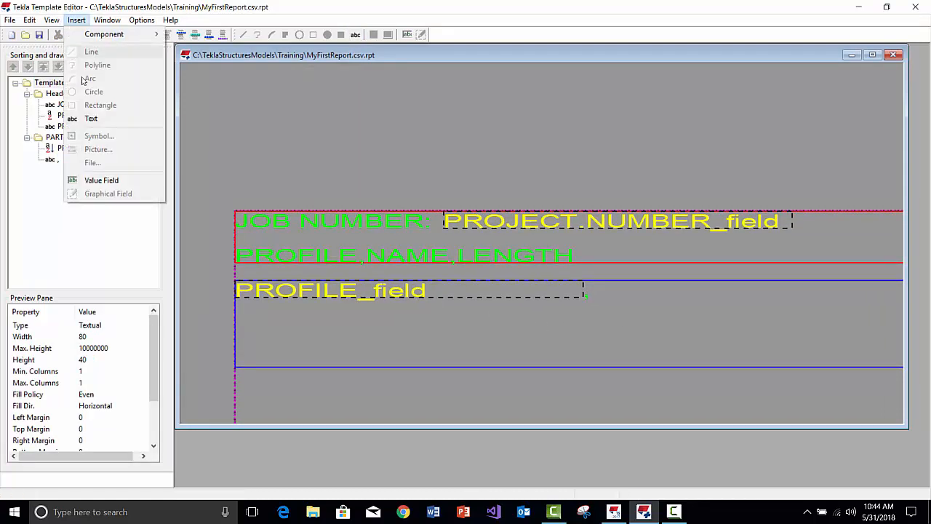
left_click(101, 179)
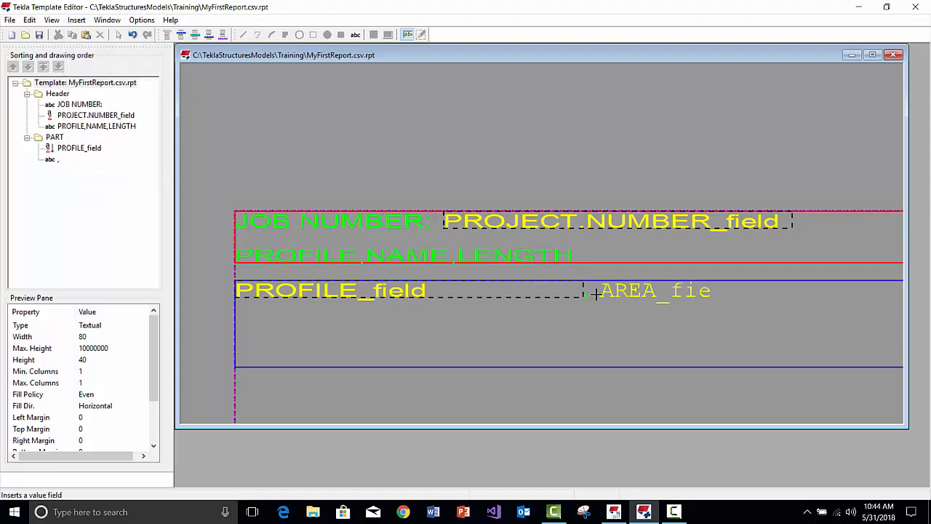
left_click(596, 294)
key("n")
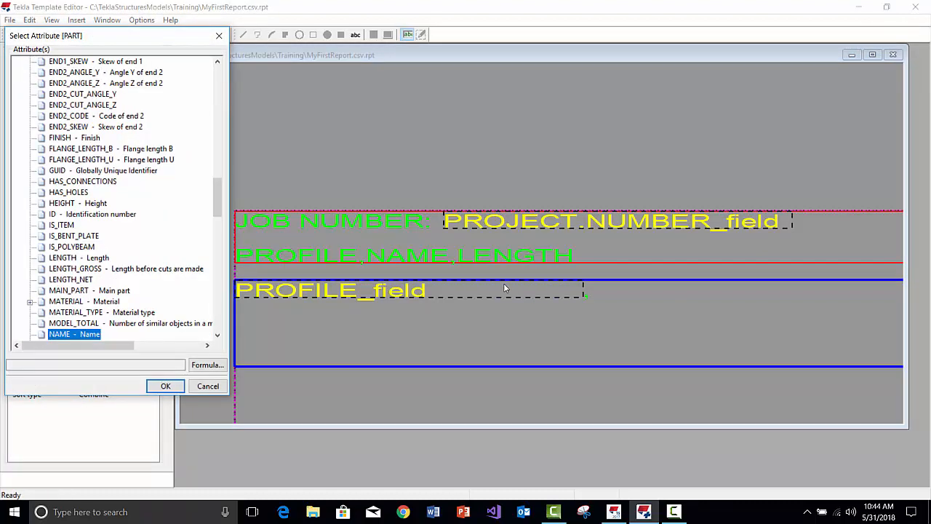
key("Return")
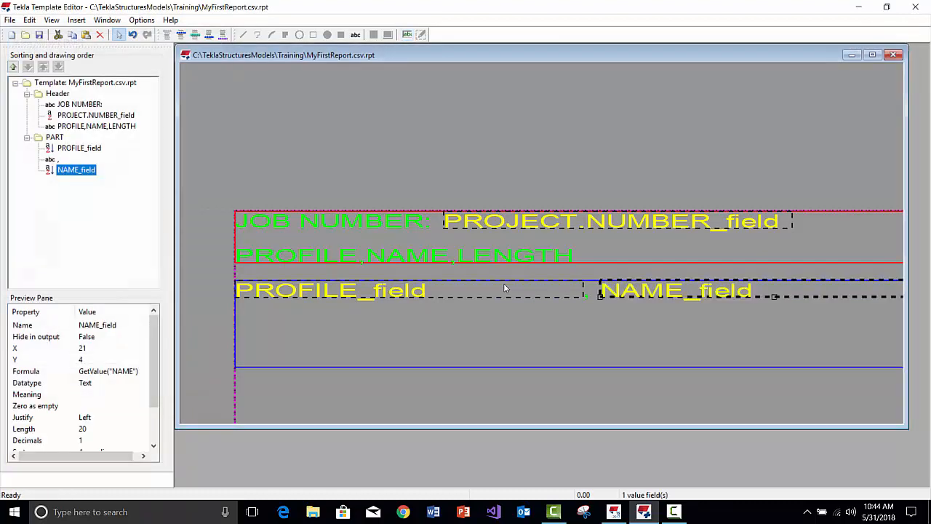
- Check the NAME value field's properties in the PART row, including its data type, length and justification
middle_click_drag(538, 318, 468, 342)
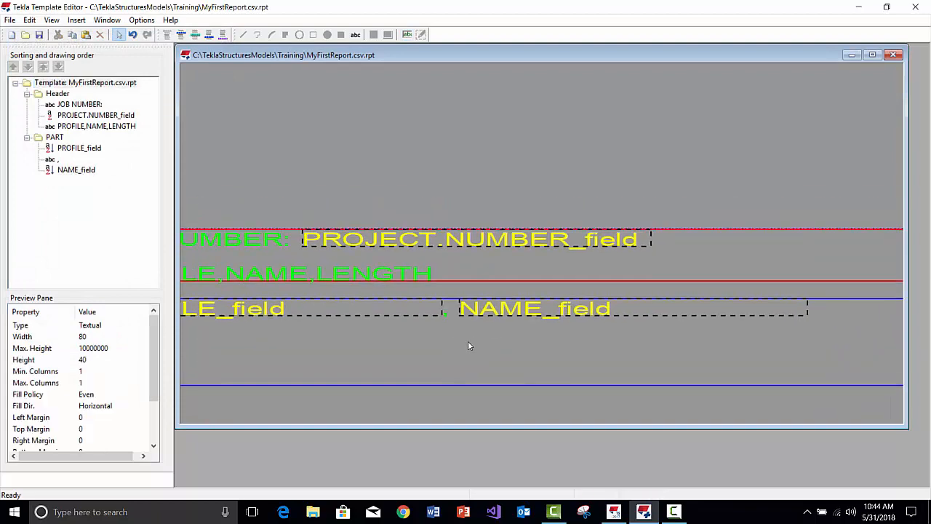
double_click(501, 310)
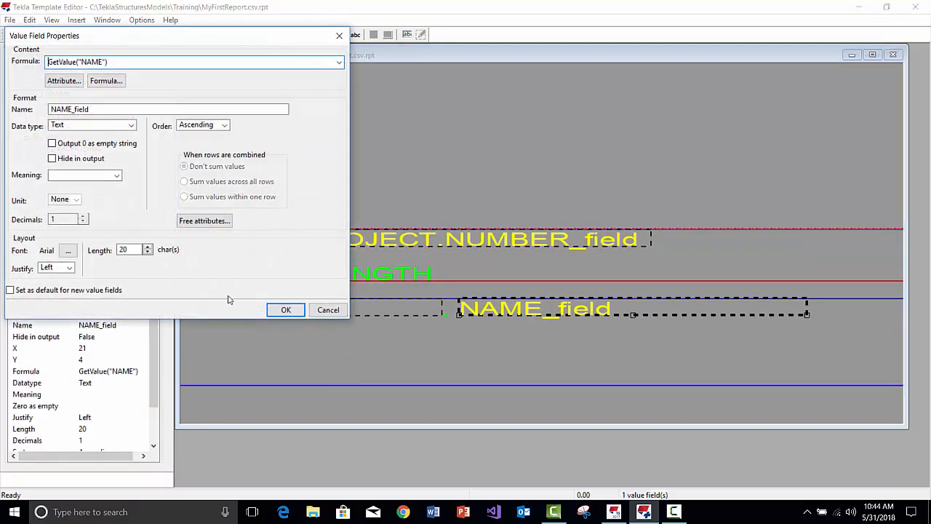
left_click(286, 310)
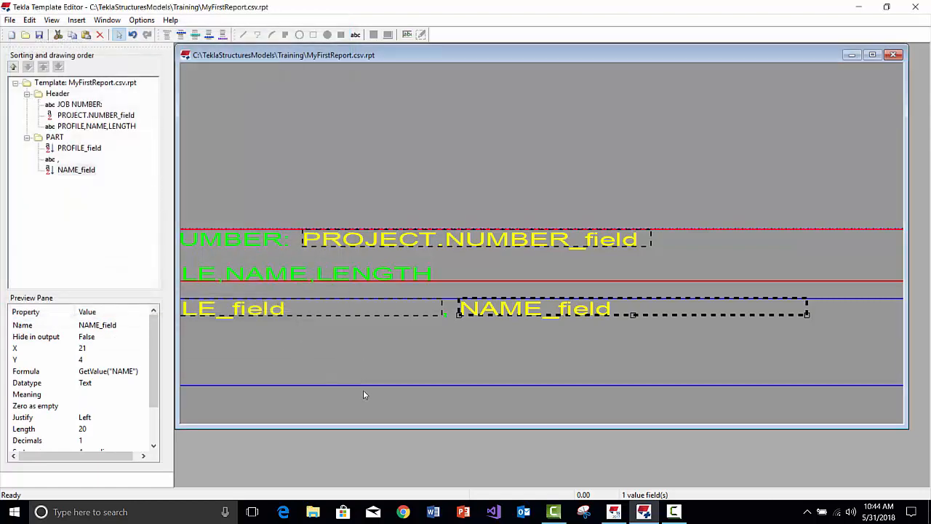
left_click(421, 347)
- Copy the comma text to directly after the NAME field in the PART row, and save the template
middle_click_drag(420, 347, 306, 294)
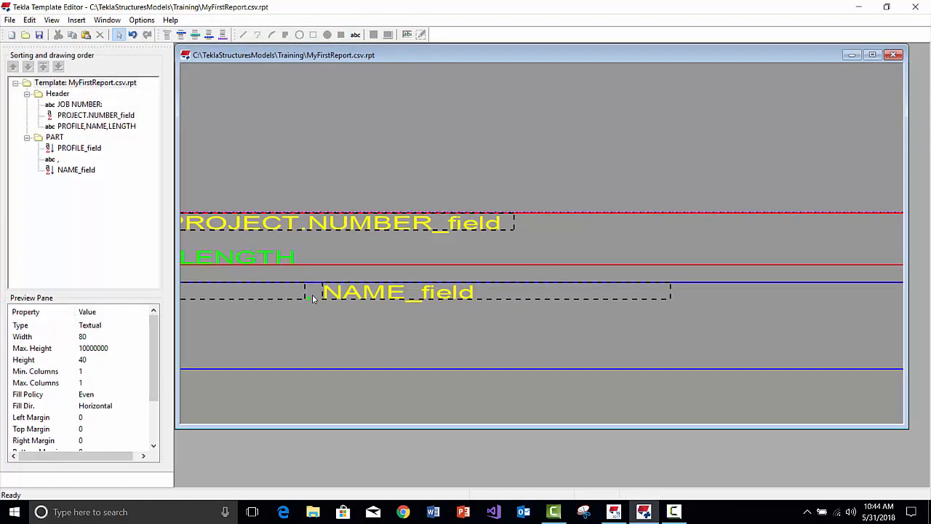
left_click(310, 299)
left_click(297, 321)
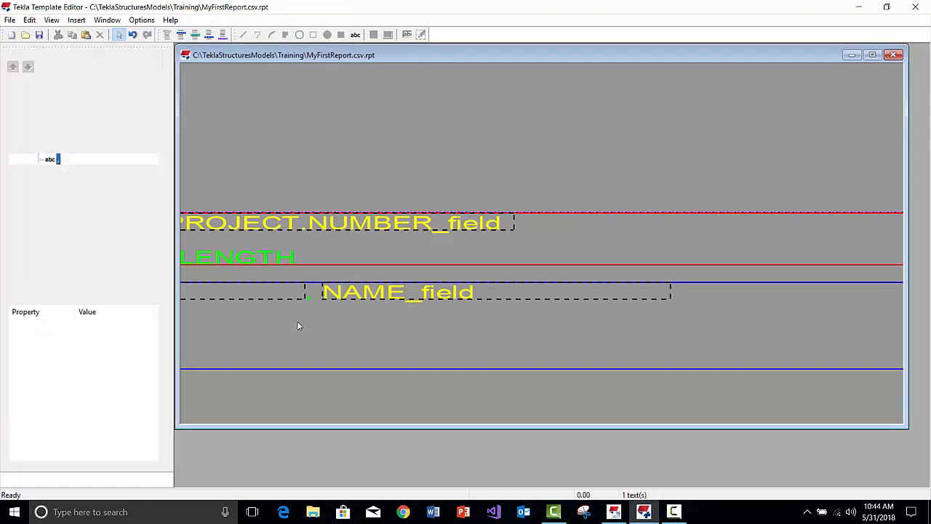
key("ctrl+v")
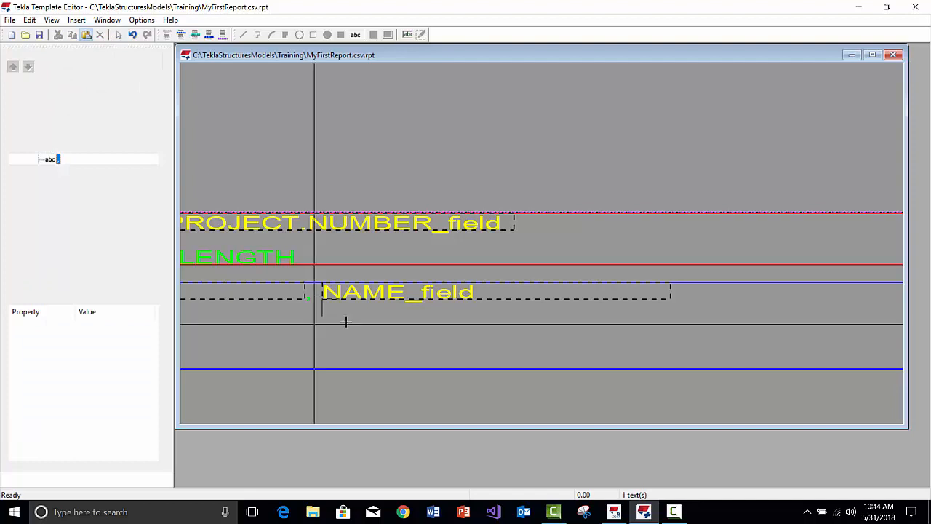
left_click(671, 298)
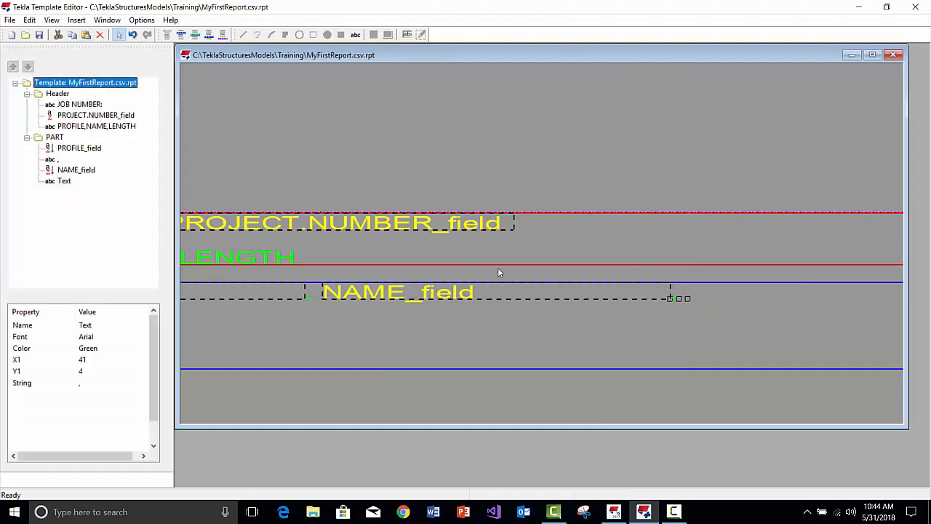
left_click(402, 335)
scroll(393, 340, "down", 2)
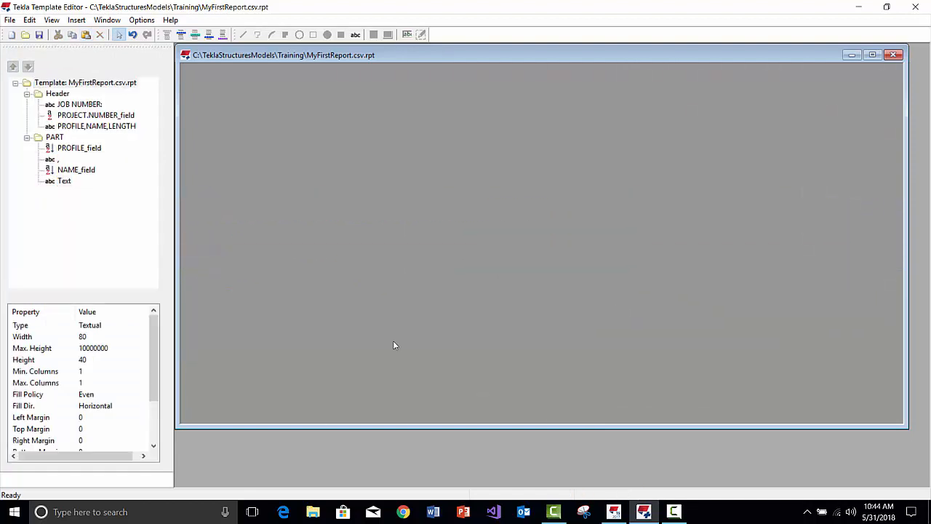
left_click(40, 34)
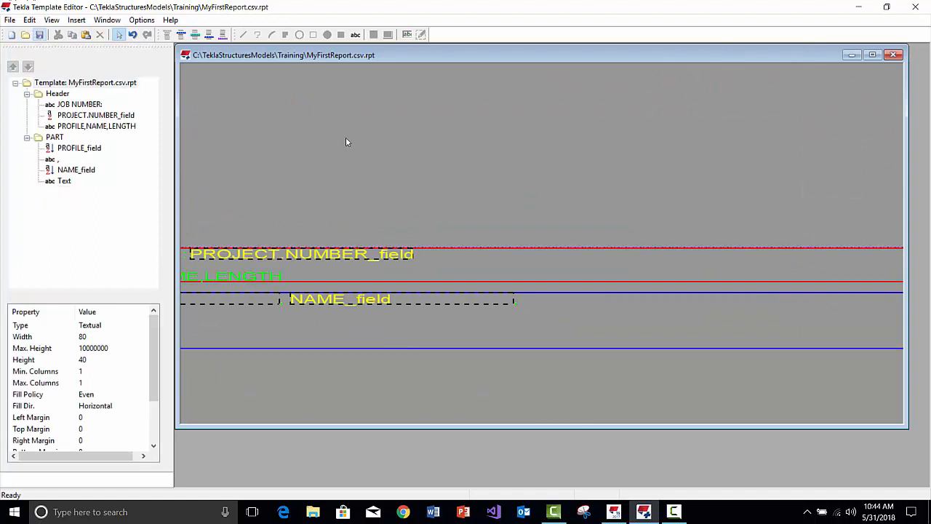
- Insert a value field for the LENGTH attribute directly after the second comma in the PART row
left_click(77, 21)
left_click(101, 180)
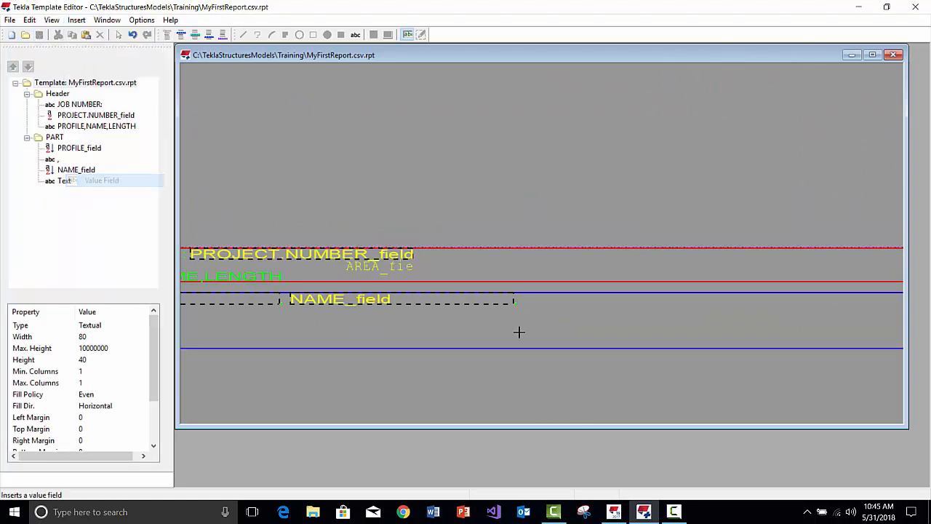
left_click(528, 304)
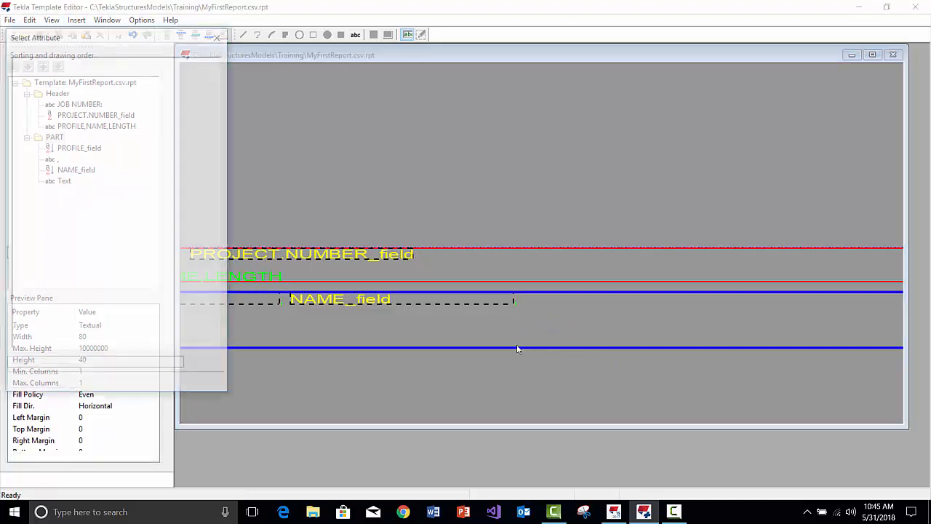
key("l")
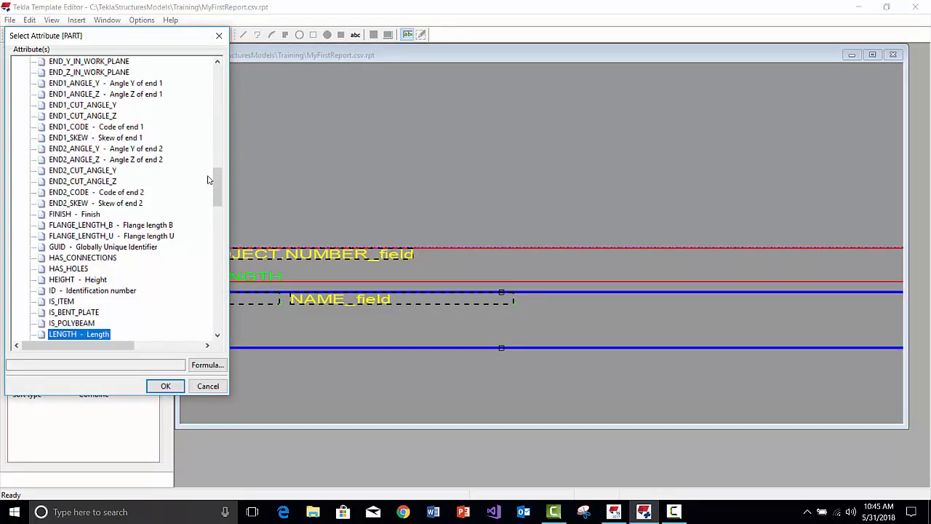
scroll(83, 324, "down", 1)
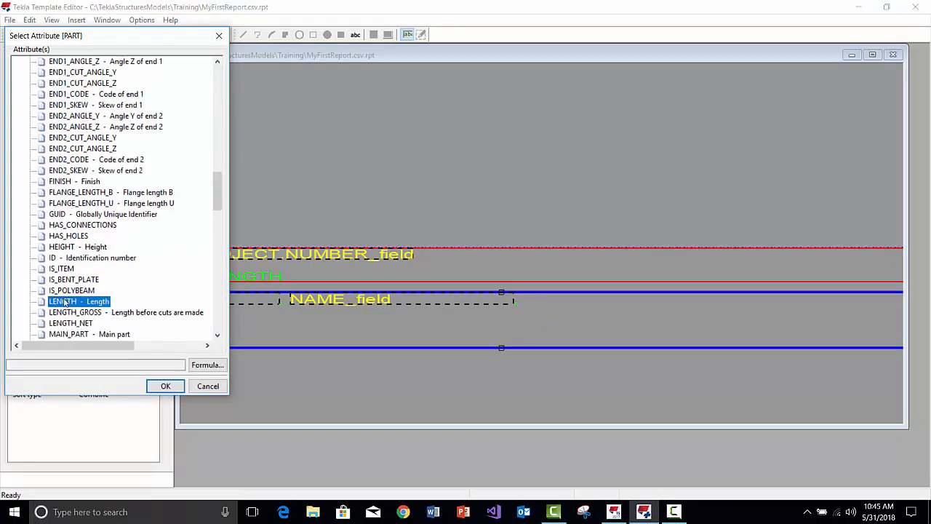
left_click(166, 386)
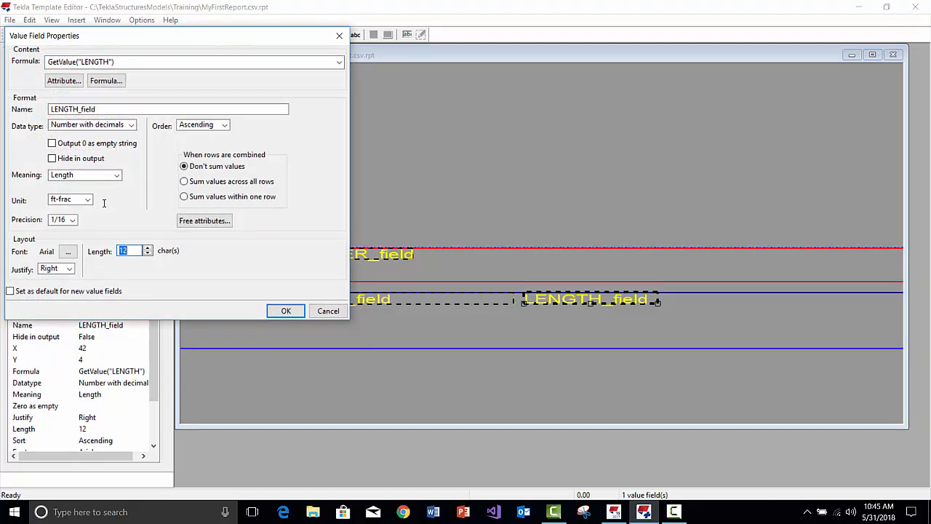
- Set the LENGTH value field's length to 18 characters and its justification to Left
type("18")
left_click(60, 270)
left_click(48, 279)
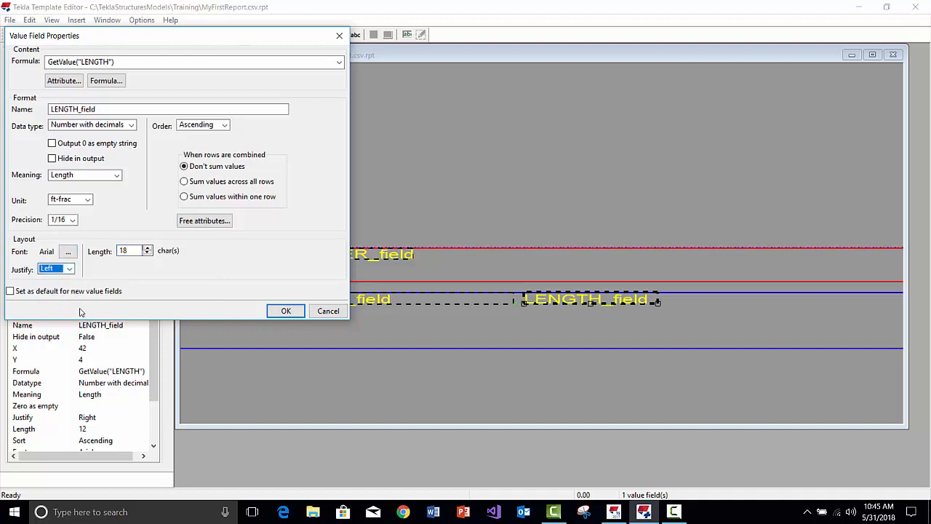
- Keep the LENGTH field as Number with decimals with meaning Length, unit ft-frac and precision 1/16, and accept its properties
left_click(103, 174)
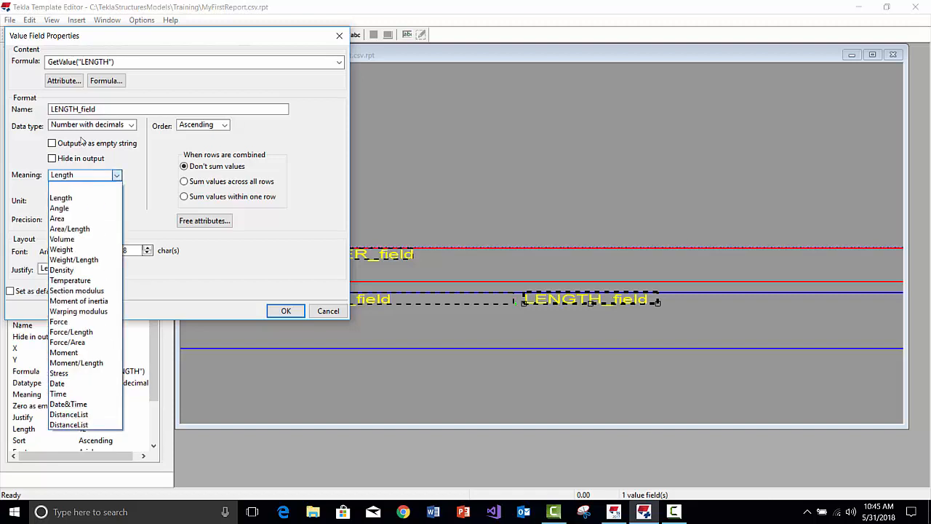
left_click(82, 141)
left_click(53, 203)
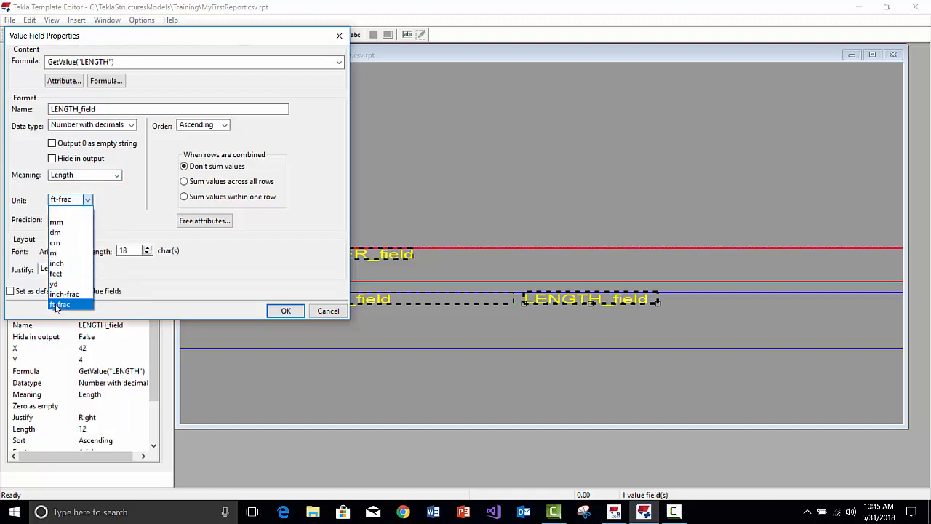
left_click(54, 162)
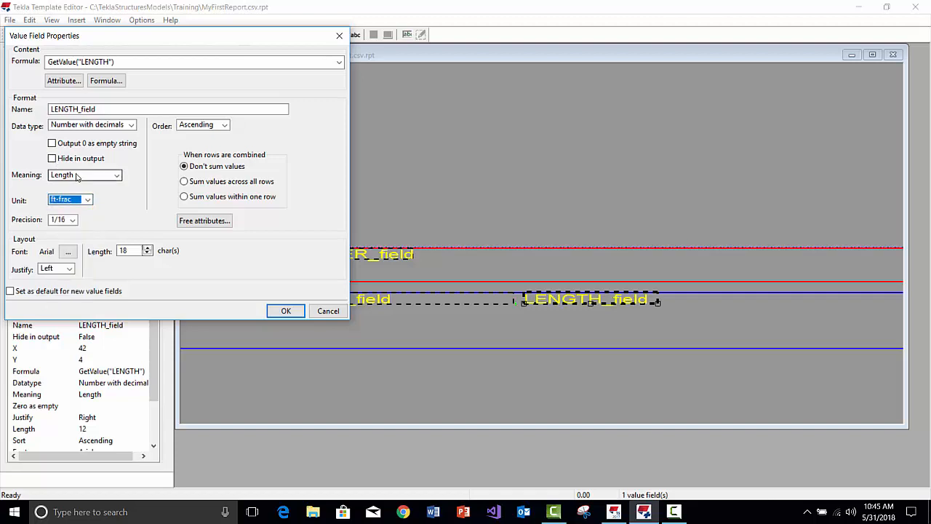
left_click(80, 125)
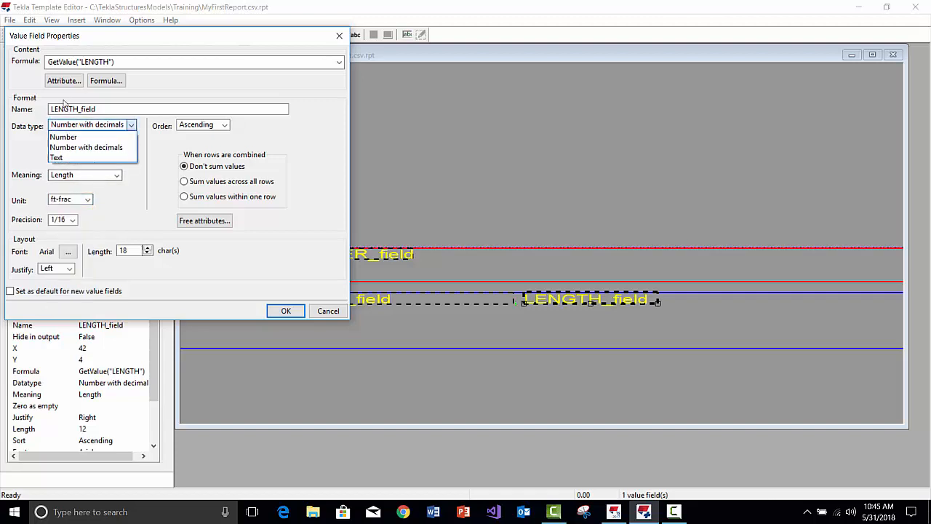
left_click(80, 138)
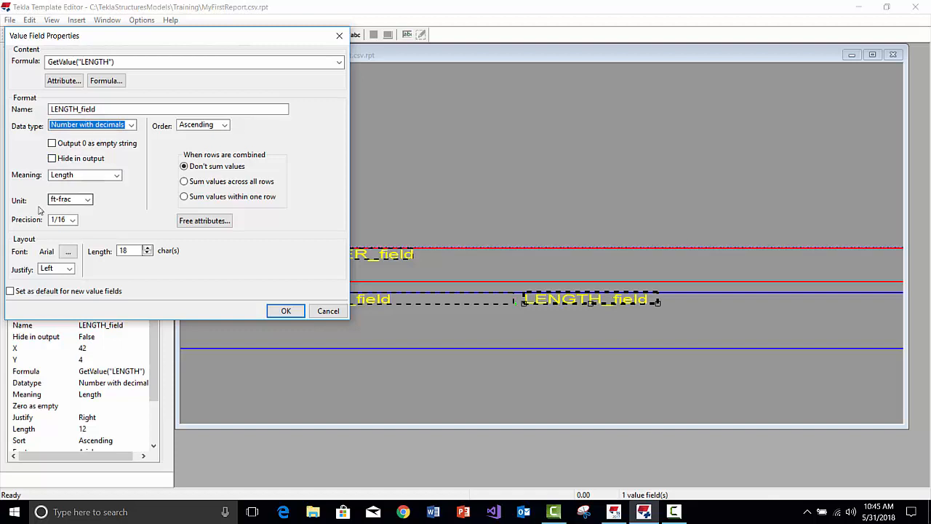
left_click(62, 220)
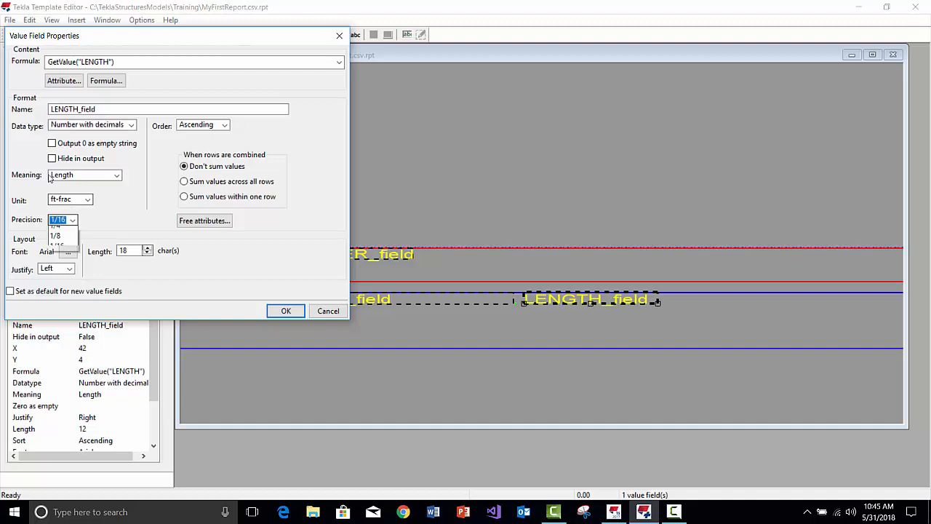
left_click(64, 222)
left_click(285, 311)
left_click(518, 207)
- Review the template layout, comparing the header text with the PROFILE, NAME and LENGTH fields in the PART row
scroll(572, 211, "down", 3)
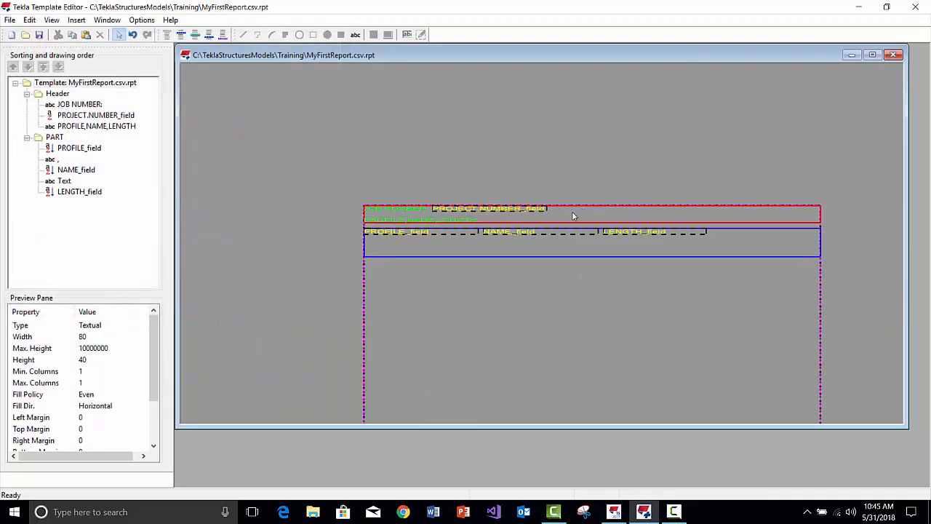
scroll(572, 211, "up", 2)
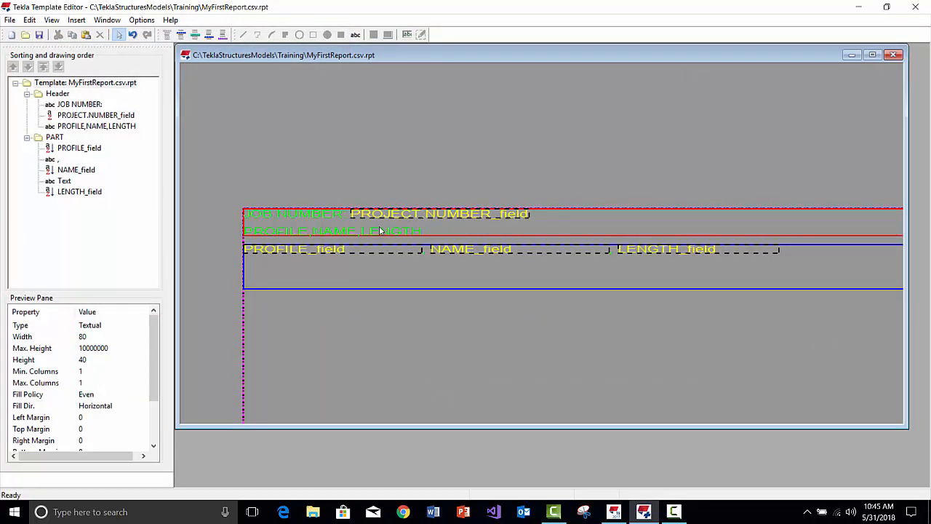
left_click(375, 232)
left_click(328, 249)
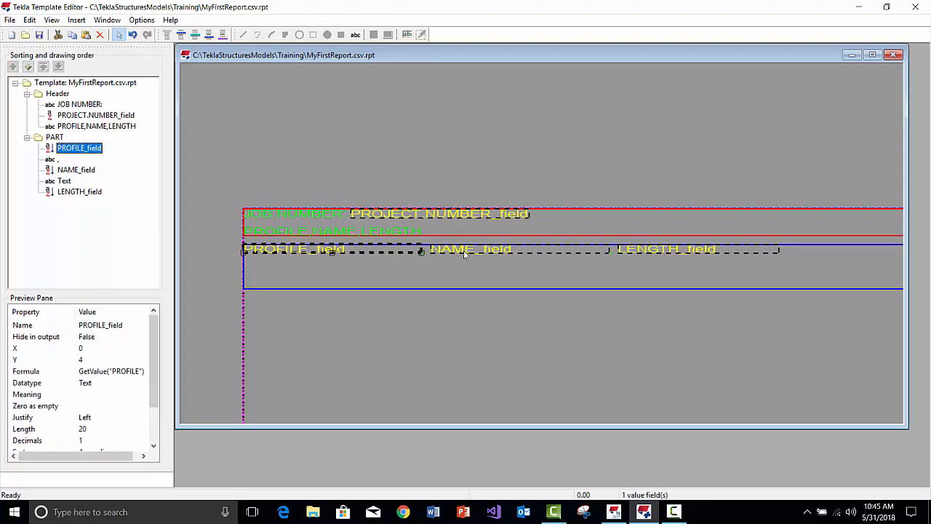
left_click(464, 251)
left_click(651, 249)
left_click(522, 201)
left_click(503, 236)
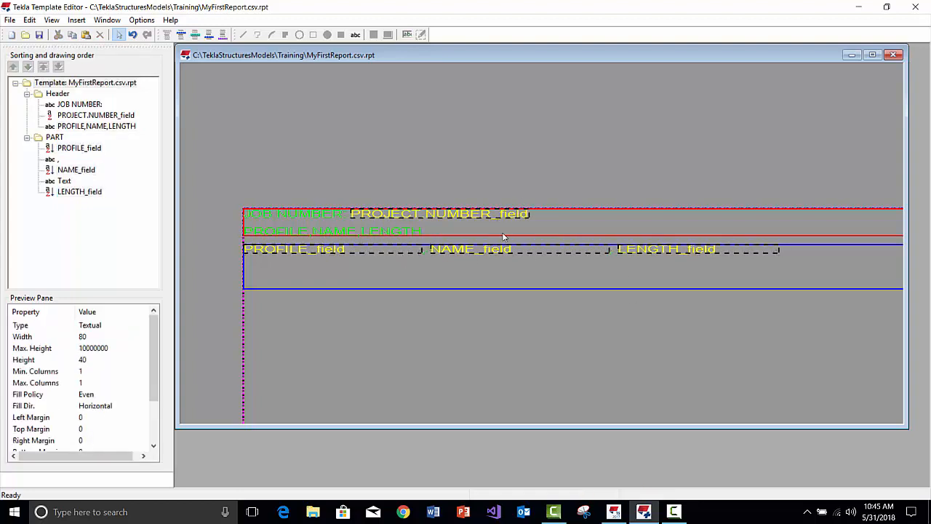
- Reduce the PART row's height to 1 character so it closely fits its fields
left_click(597, 286)
left_click_drag(601, 289, 599, 252)
left_click(509, 300)
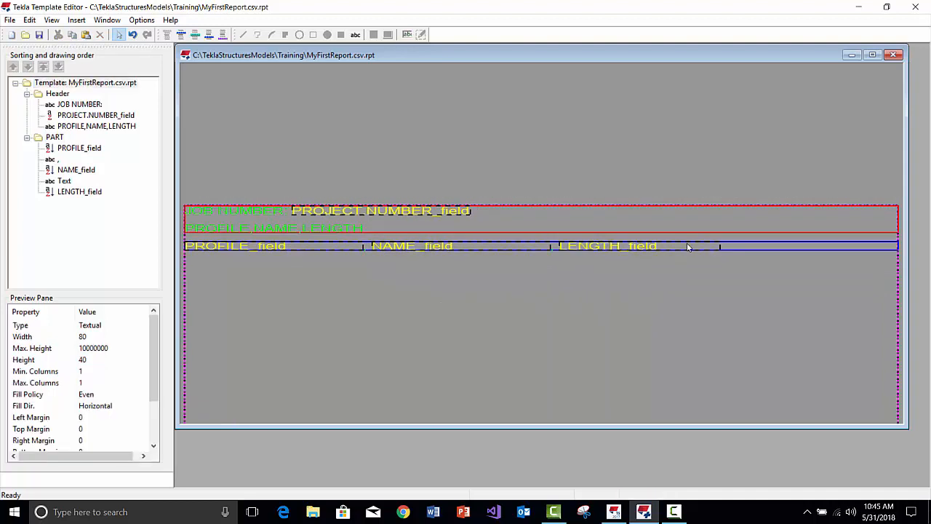
- Review the PART row's sort type options and set the sort type to Distinct
double_click(738, 246)
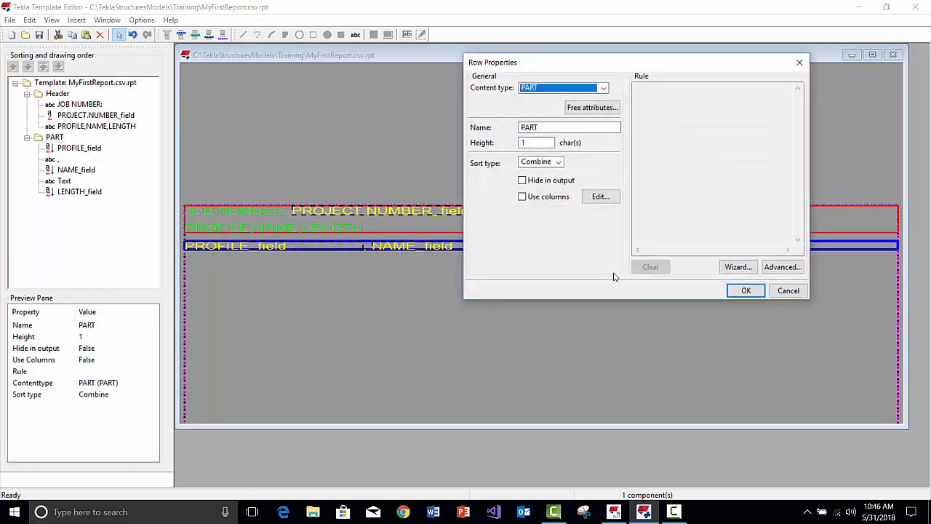
left_click_drag(542, 67, 534, 91)
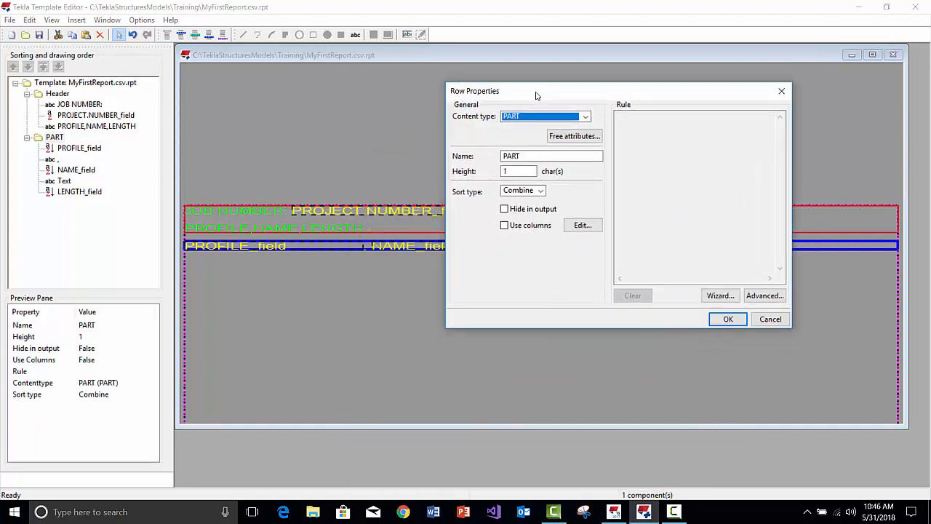
left_click(542, 192)
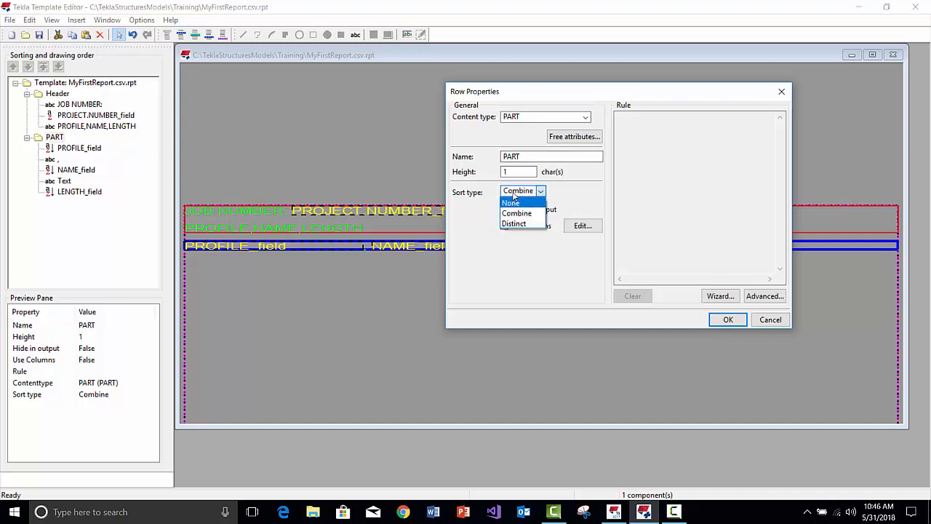
left_click(411, 157)
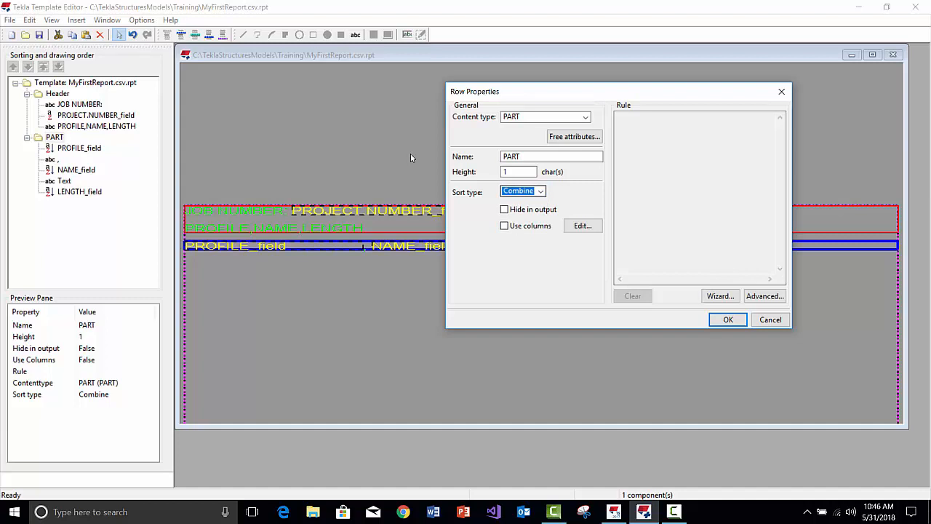
left_click(514, 194)
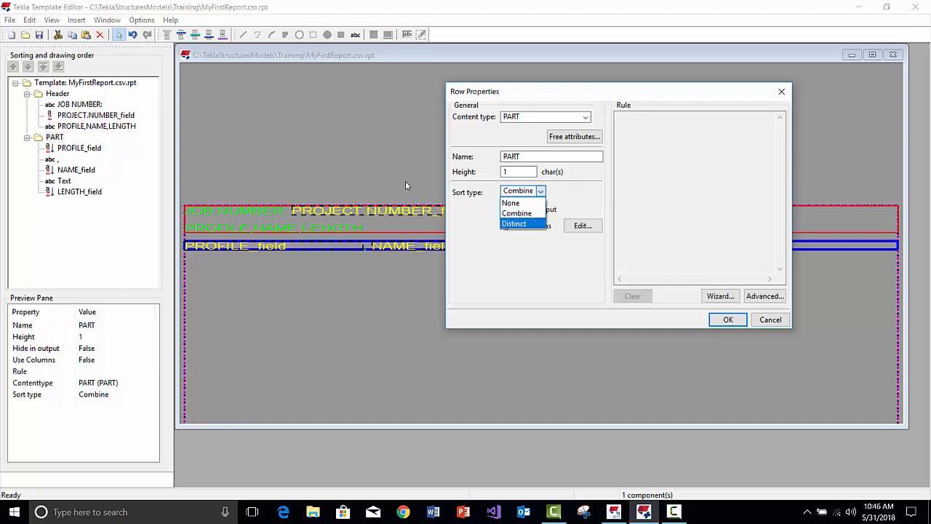
left_click(510, 227)
left_click(521, 191)
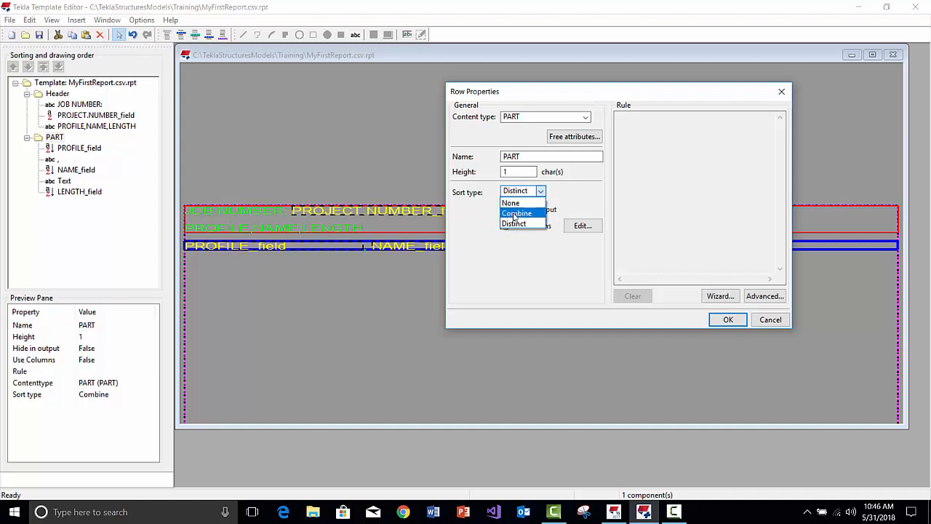
left_click(515, 215)
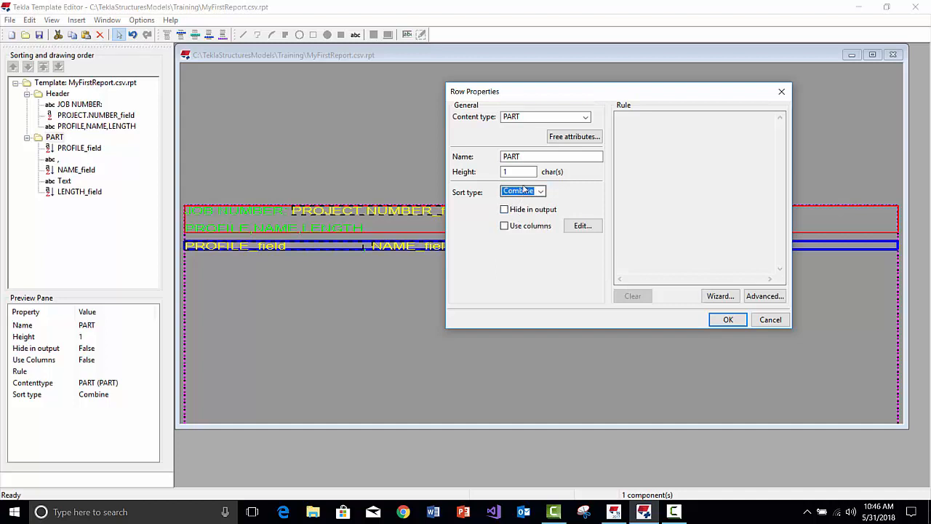
left_click(524, 191)
left_click(515, 224)
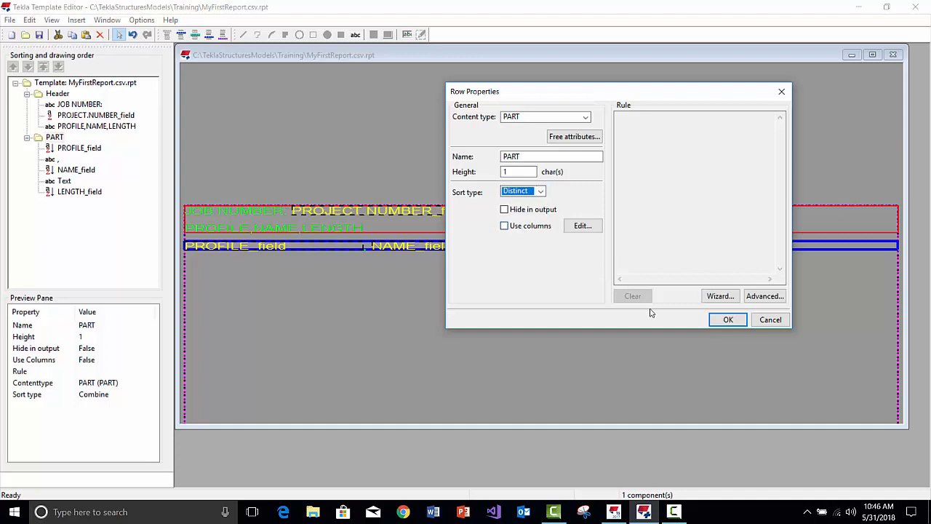
left_click(728, 319)
left_click(371, 181)
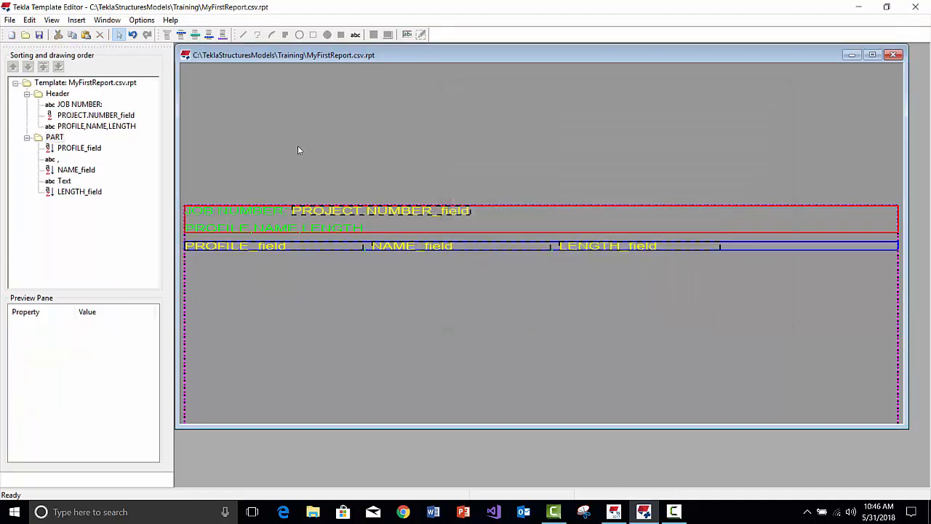
- Save the MyFirstReport.csv.rpt template and switch to the Training model in Tekla Structures
scroll(297, 146, "down", 2)
middle_click_drag(319, 181, 349, 168)
left_click(39, 35)
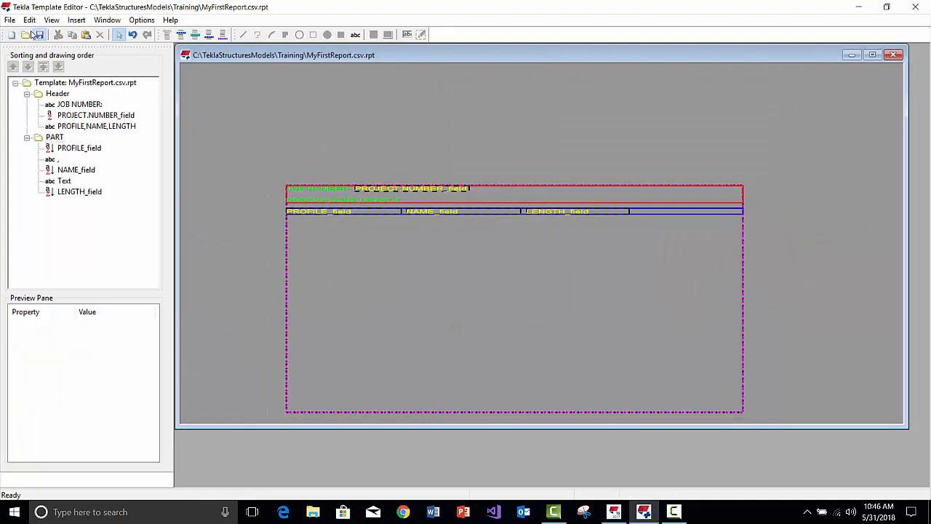
left_click(465, 213)
left_click(449, 151)
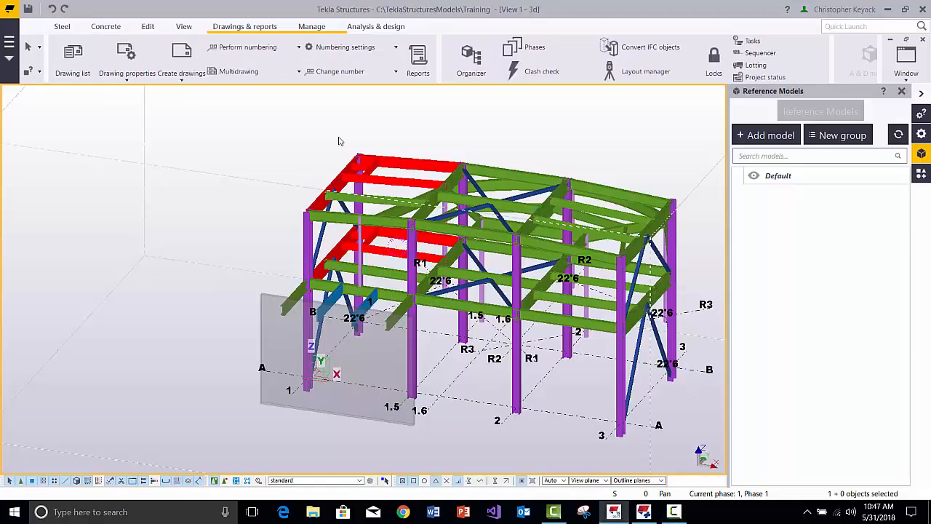
- Create a report from all model objects using the MyFirstReport.csv template
left_click(417, 58)
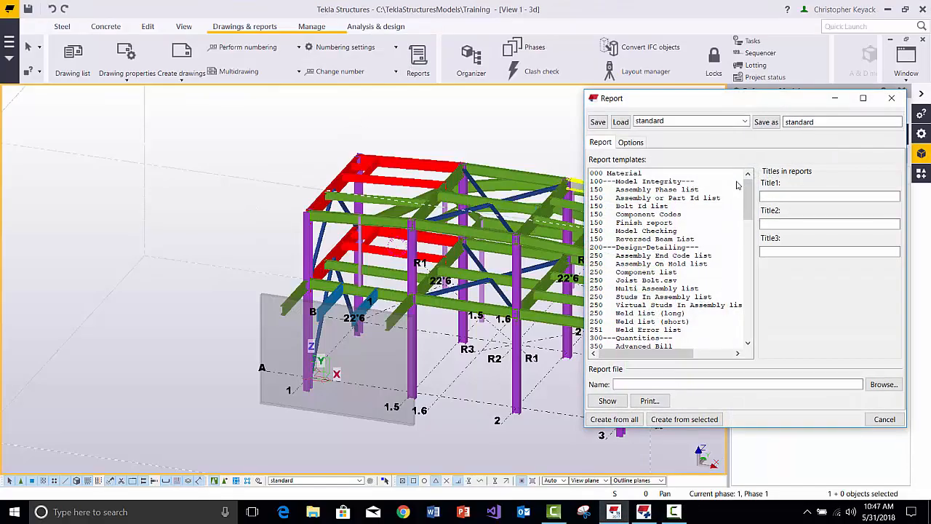
left_click_drag(747, 196, 668, 347)
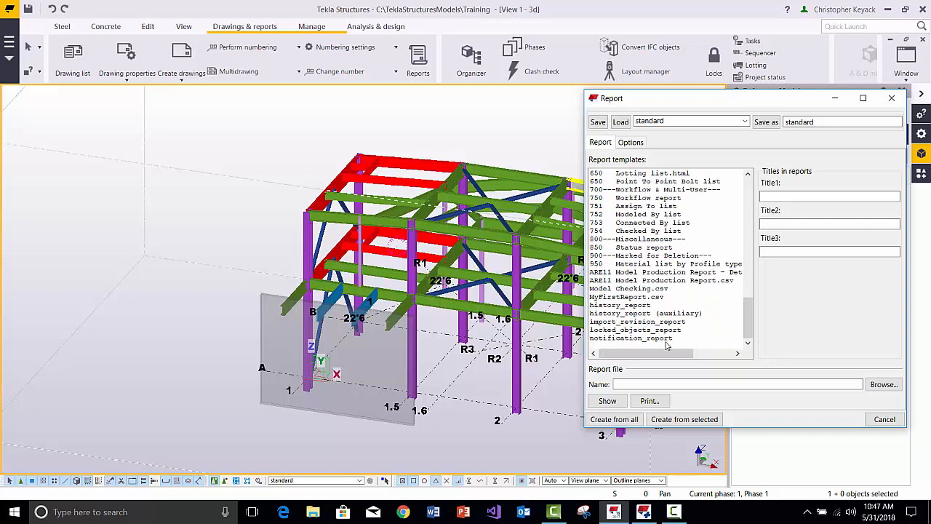
left_click(607, 297)
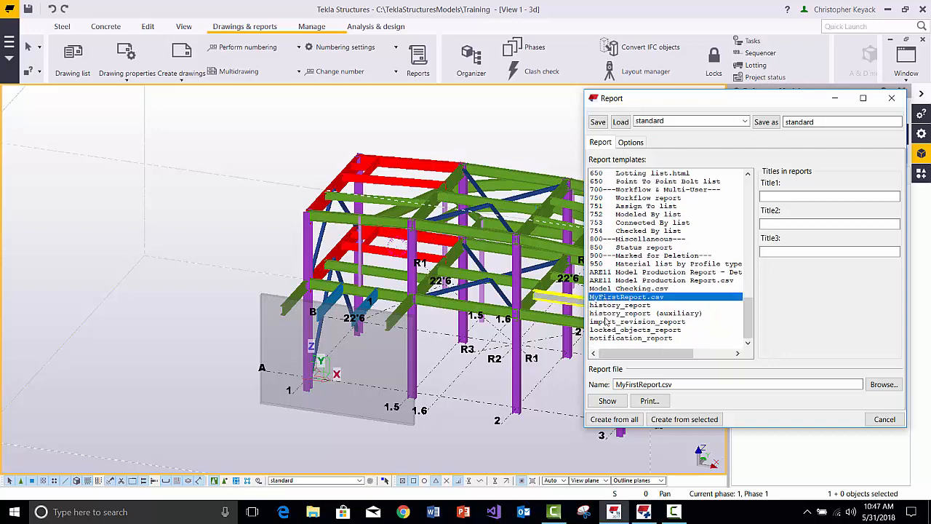
left_click(614, 419)
- Review the created report's job number, column headings and part rows through to the end of the list, and close it
left_click_drag(474, 132, 165, 123)
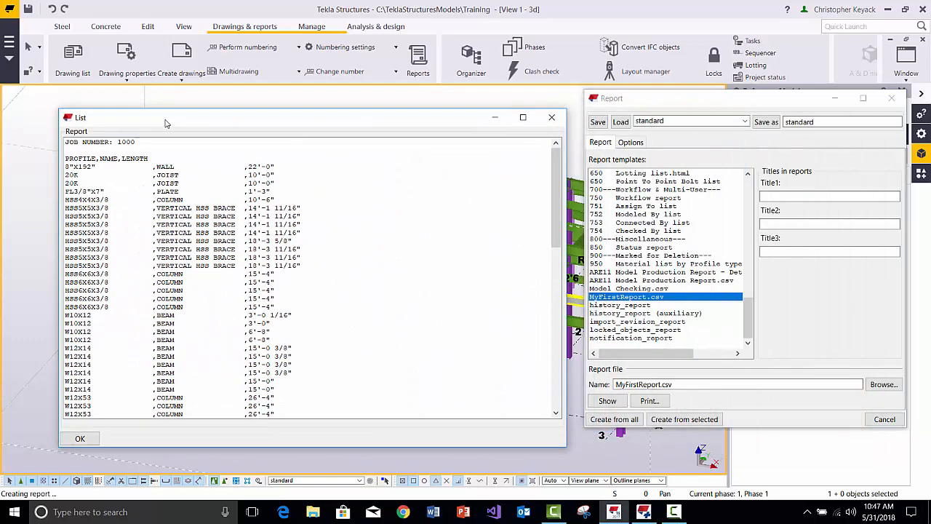
left_click(97, 143)
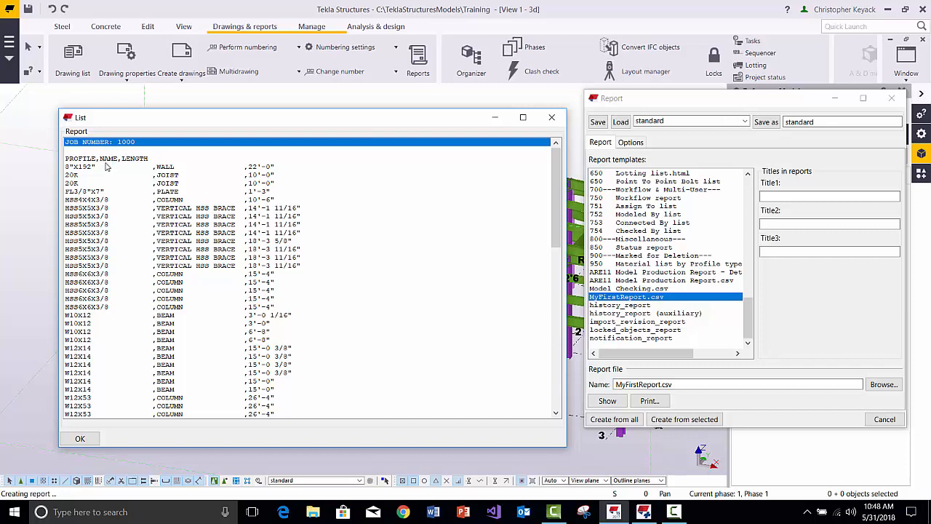
left_click(94, 160)
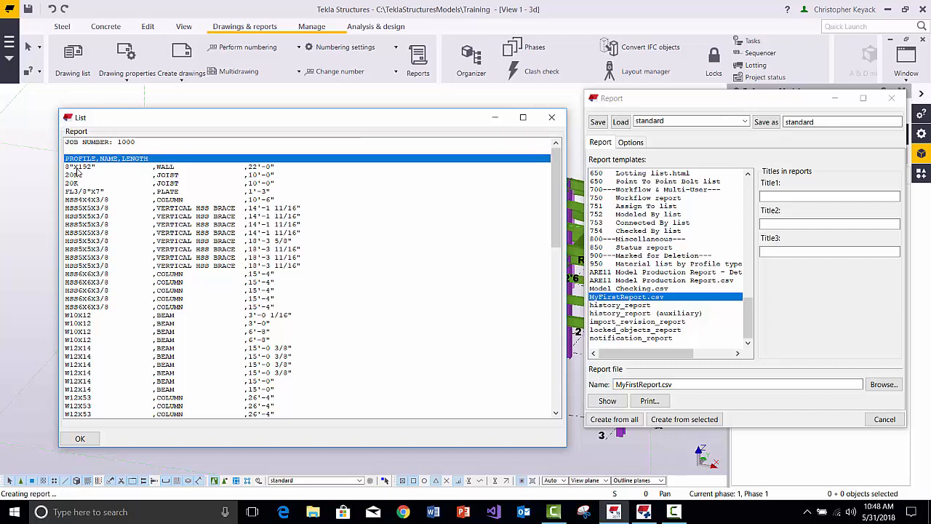
left_click(78, 168)
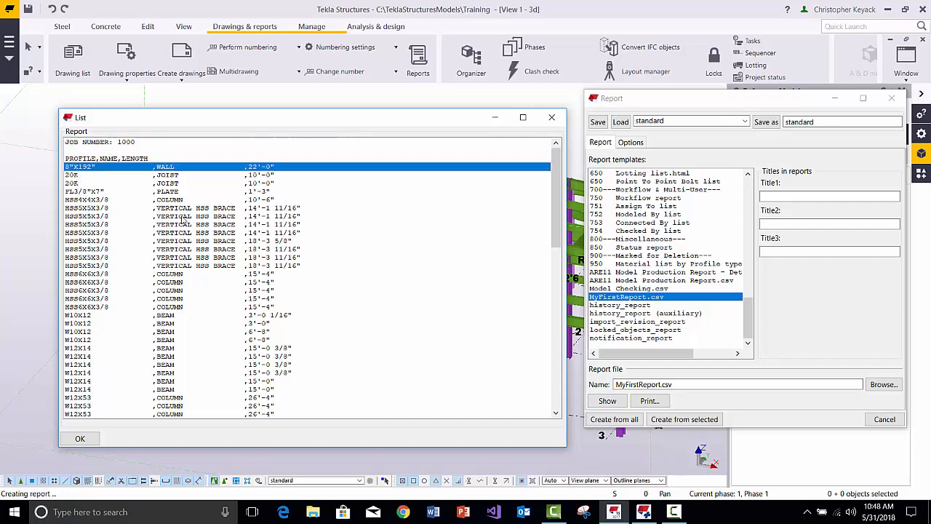
left_click(166, 176)
left_click(157, 168)
scroll(211, 235, "down", 3)
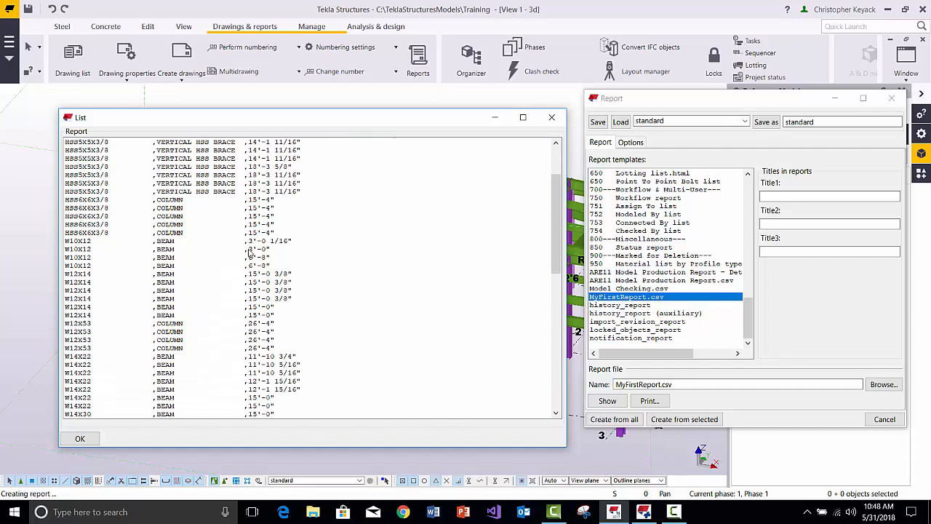
scroll(204, 254, "down", 2)
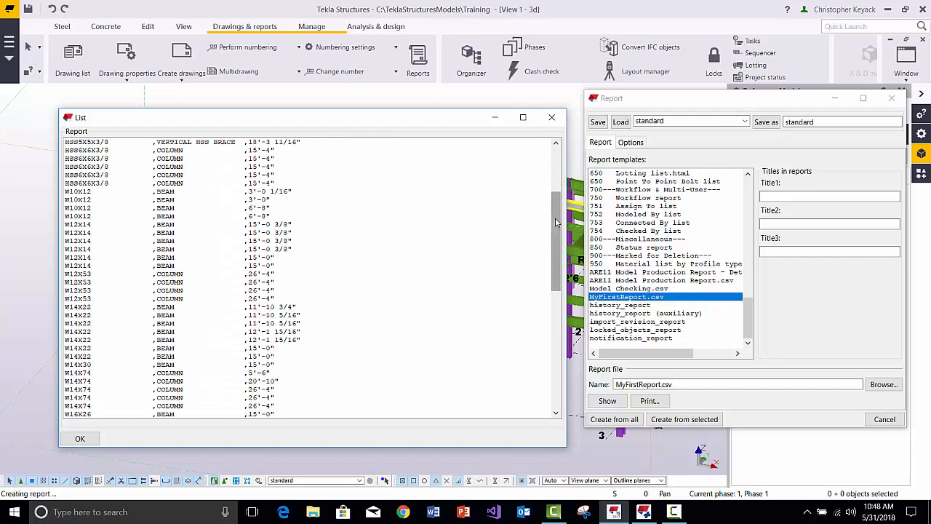
left_click_drag(558, 201, 503, 362)
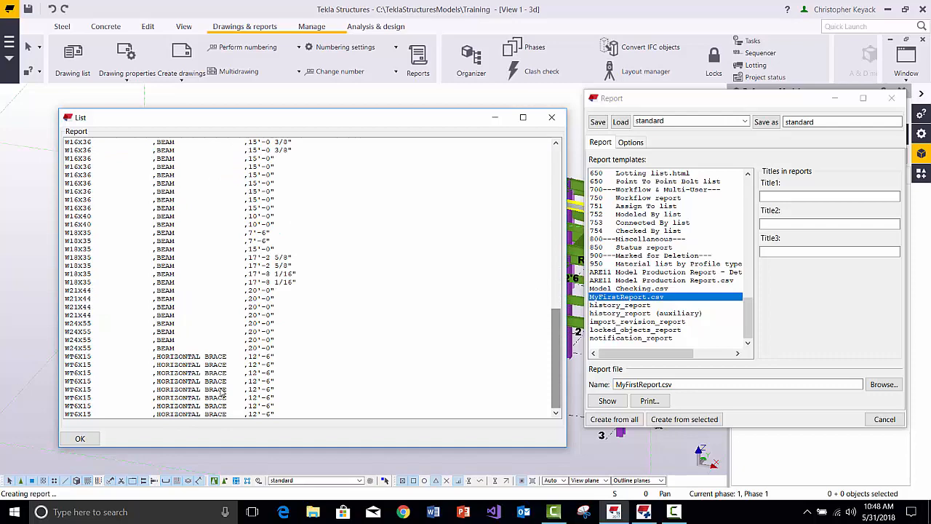
left_click(80, 440)
- Set reports to show with the associated viewer and recreate MyFirstReport.csv from all objects, replacing the existing file
left_click(631, 144)
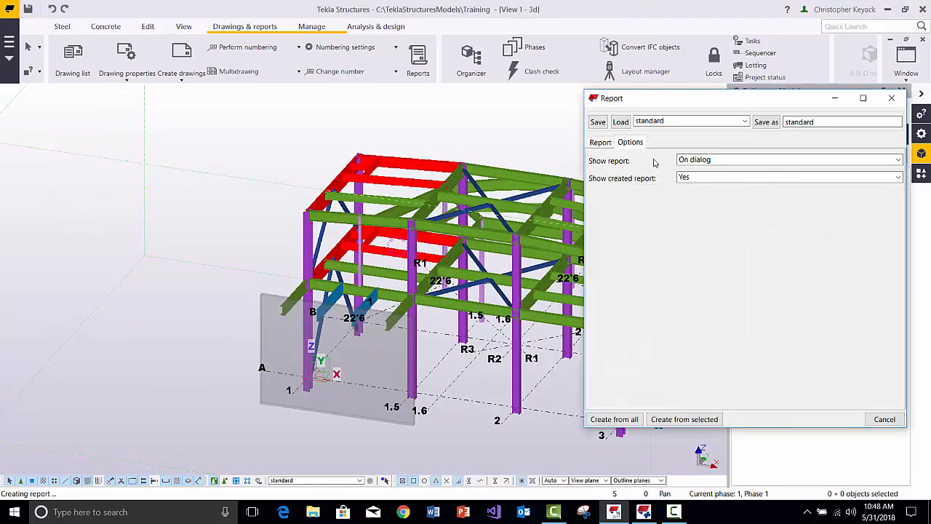
left_click(703, 160)
left_click(695, 182)
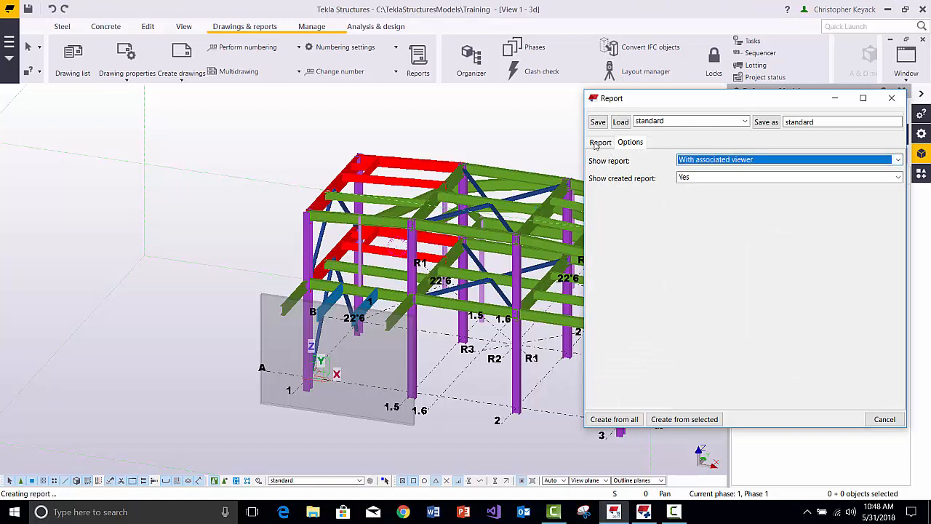
left_click(600, 143)
left_click(614, 419)
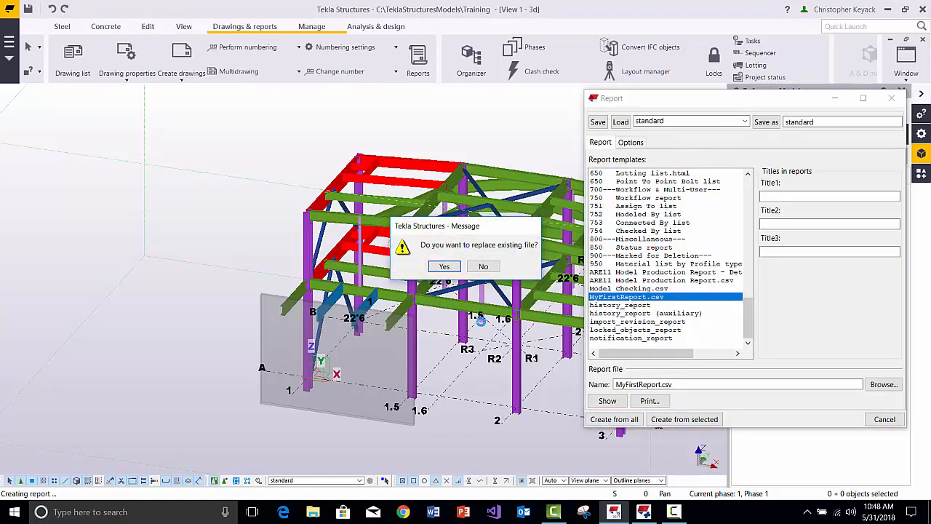
left_click(444, 267)
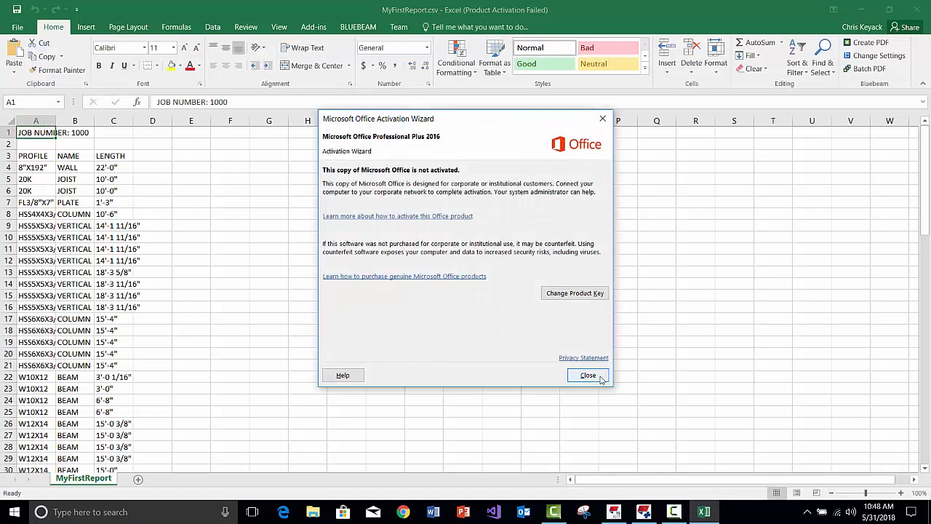
- Dismiss the Office activation notice in Excel and autofit the widths of columns A to D
left_click(588, 375)
left_click_drag(35, 121, 161, 120)
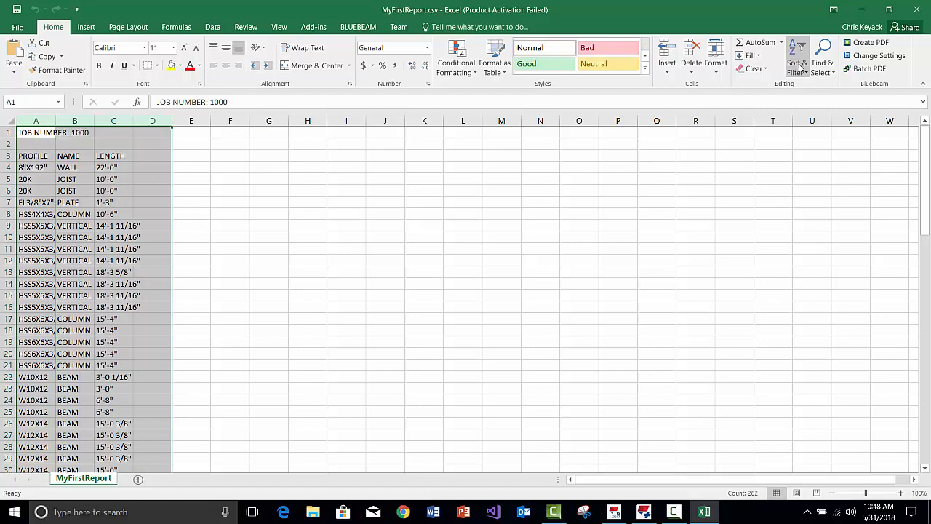
left_click(715, 67)
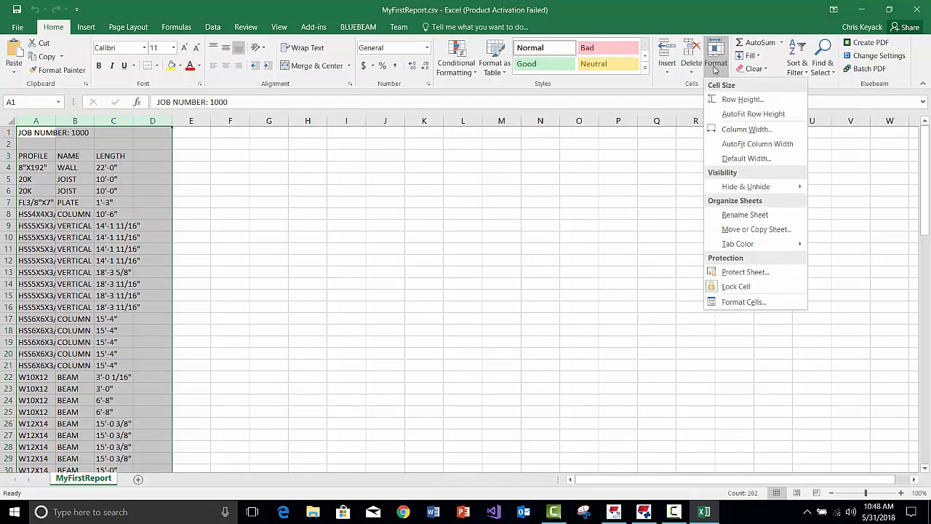
left_click(756, 144)
left_click(479, 271)
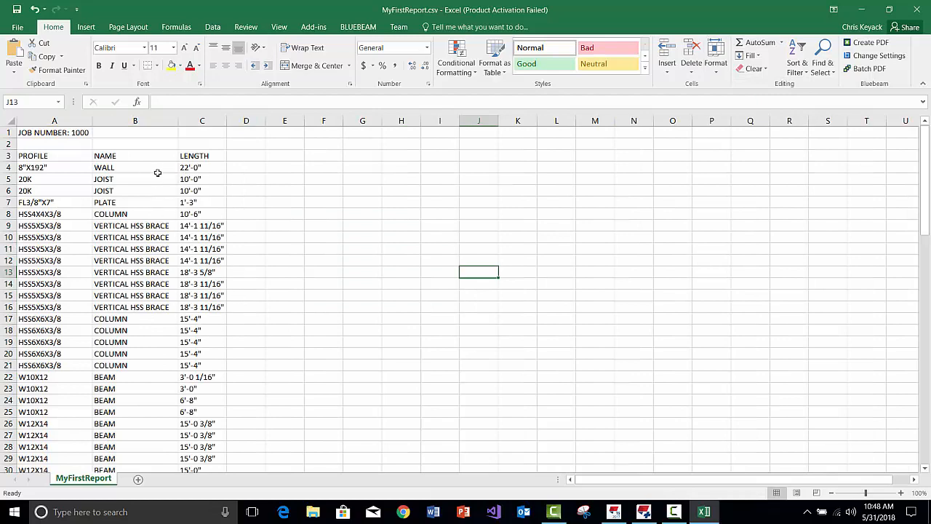
- Examine the report rows for repeated parts, comparing profile, name and length of the W12X53 columns in rows 32 to 35
scroll(110, 364, "down", 13)
scroll(93, 412, "up", 6)
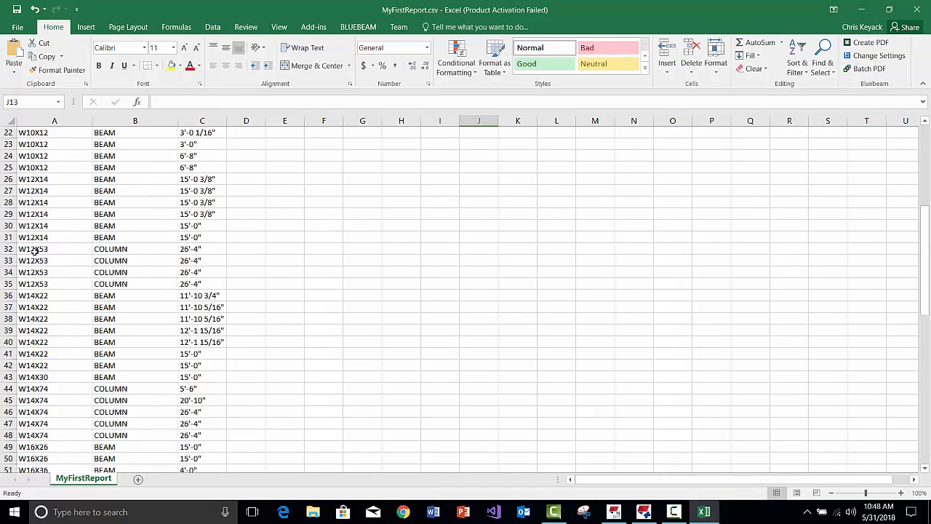
left_click_drag(33, 249, 202, 288)
left_click(42, 245)
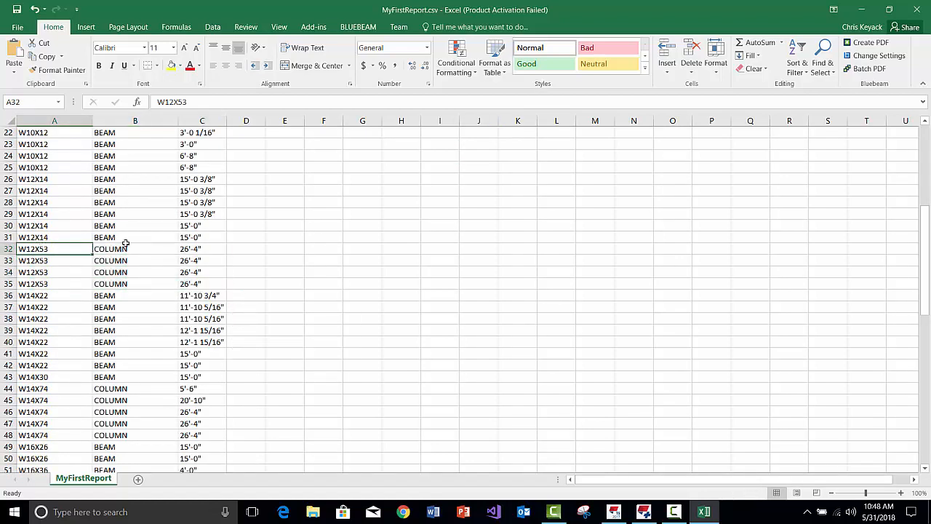
left_click(148, 250)
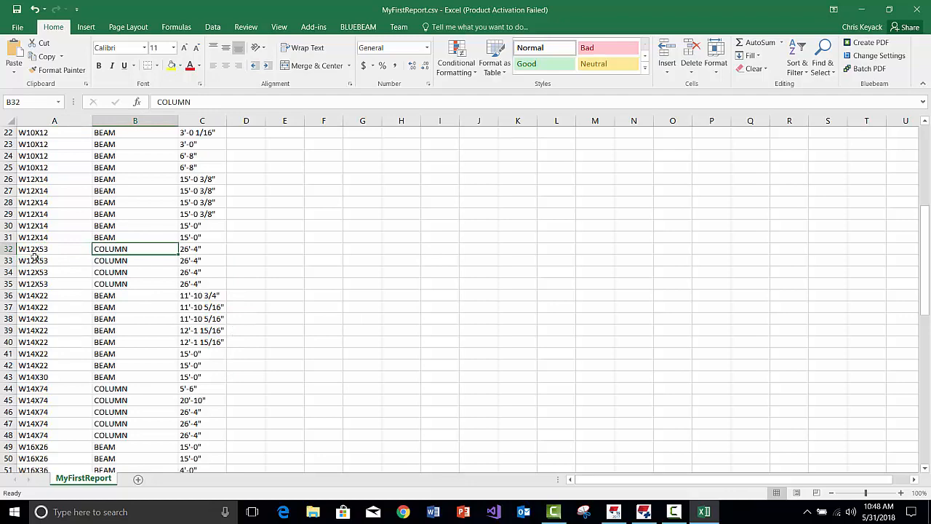
left_click(200, 253)
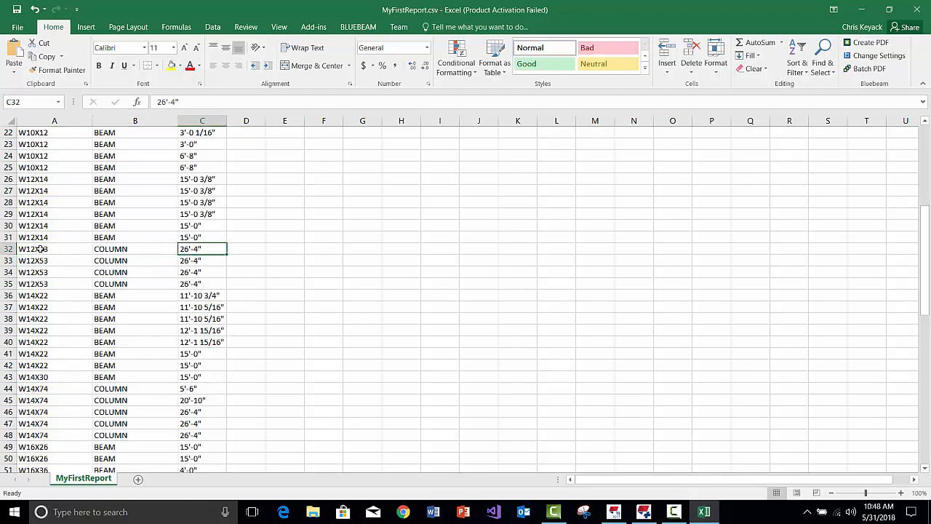
left_click_drag(40, 249, 182, 284)
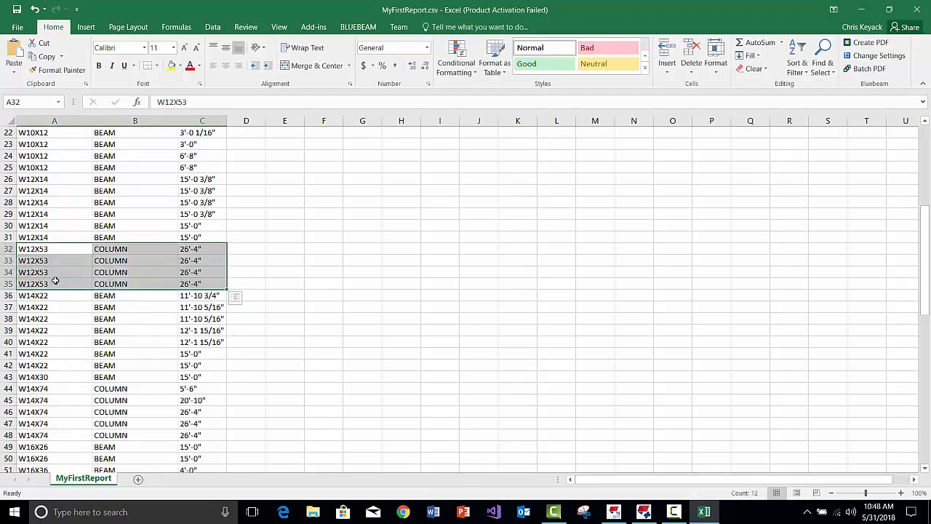
scroll(60, 278, "up", 4)
scroll(87, 338, "down", 2)
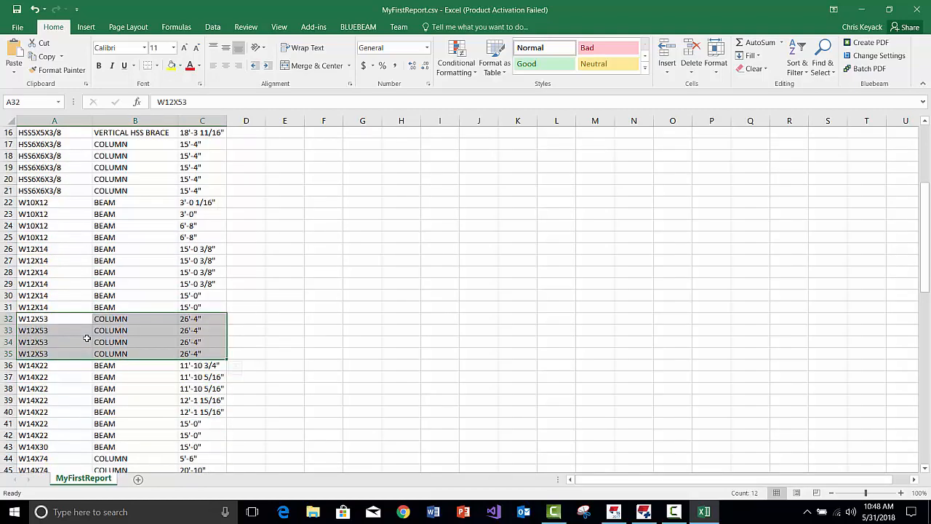
scroll(88, 339, "up", 5)
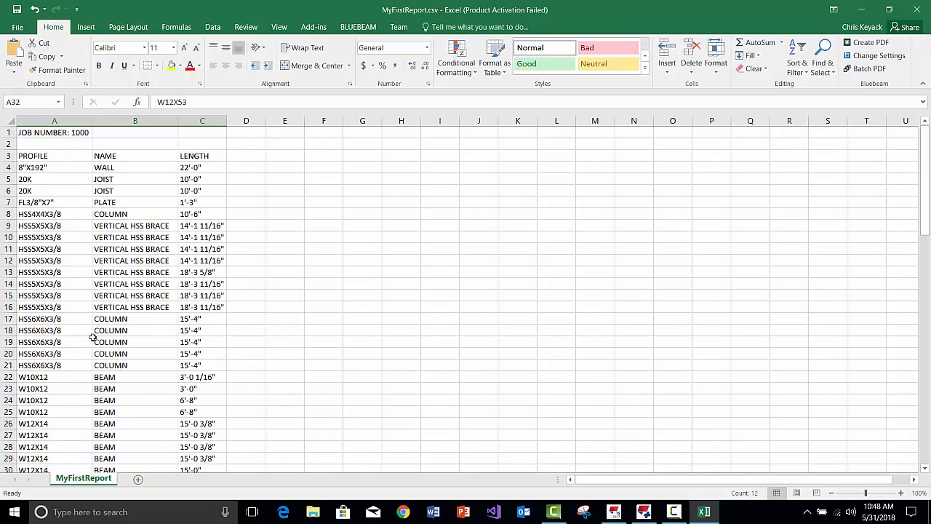
- Add filters to the PROFILE, NAME and LENGTH headings in row 3
left_click_drag(24, 153, 207, 156)
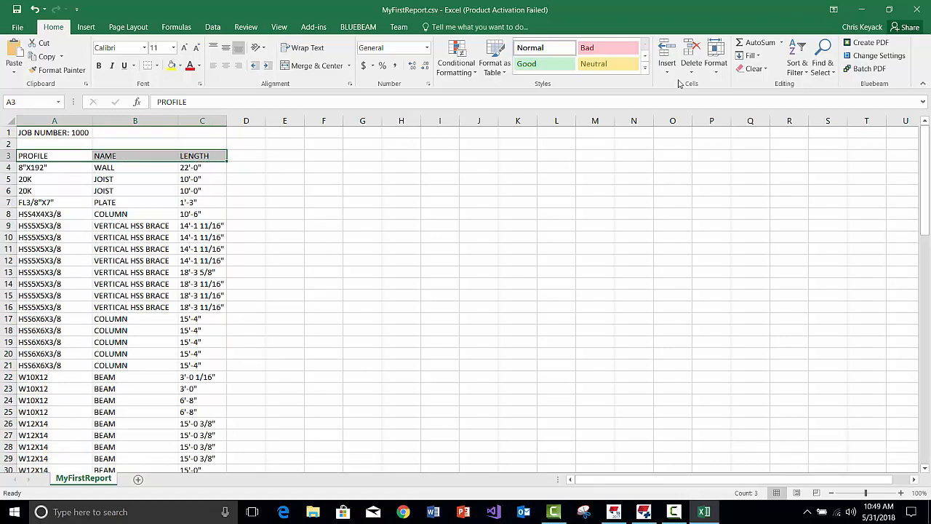
left_click(800, 73)
left_click(811, 129)
left_click(401, 248)
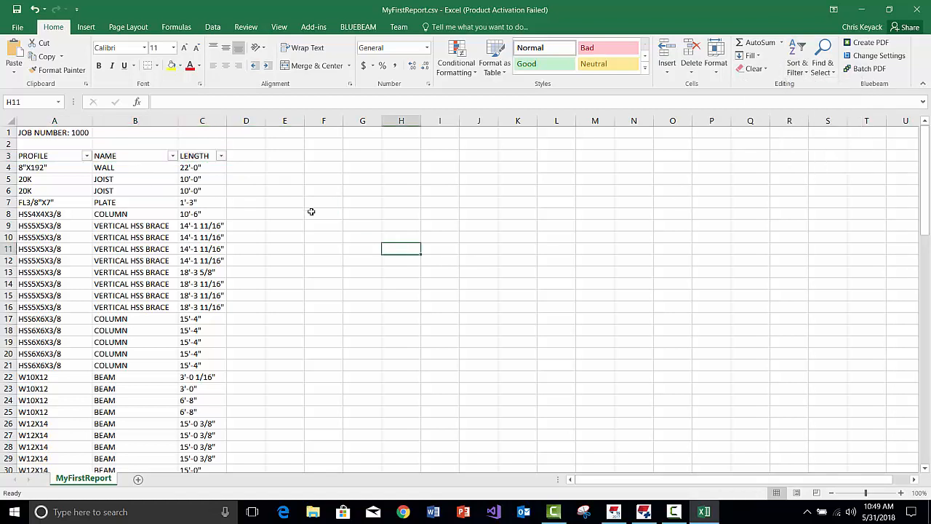
- Look over the LENGTH column's sort and filter options, leaving the list unfiltered
left_click(221, 157)
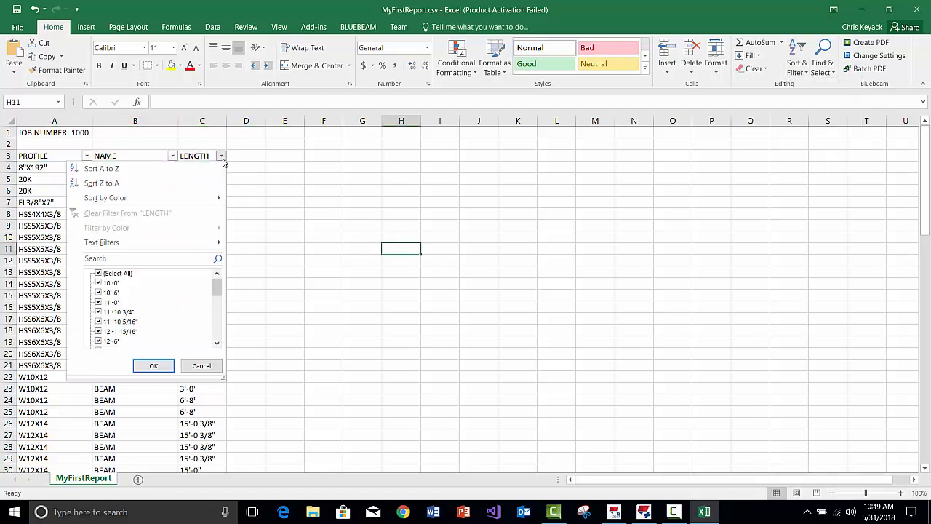
left_click(258, 223)
left_click(122, 227)
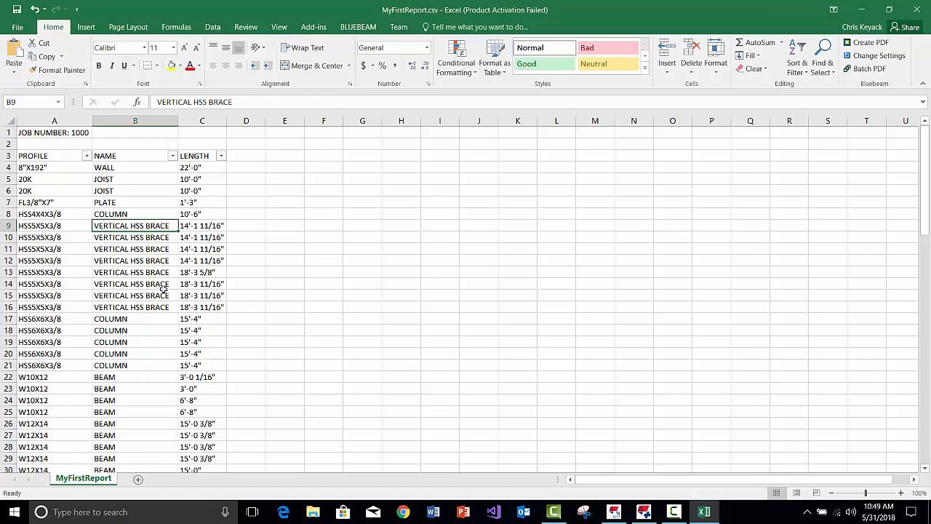
- Switch to Tekla Template Editor and change the header's column title text to PROFILE,NAME,LENGTH,QTY
left_click(72, 195)
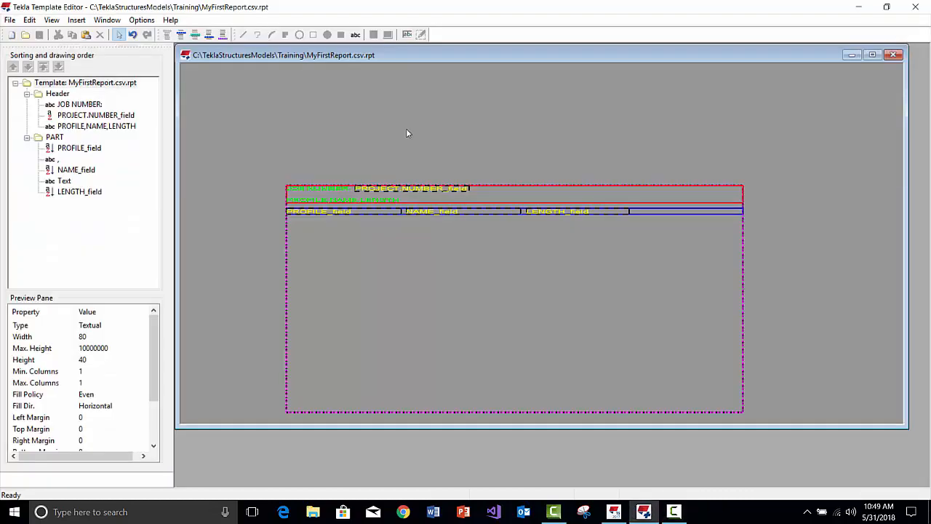
scroll(403, 207, "up", 4)
double_click(379, 193)
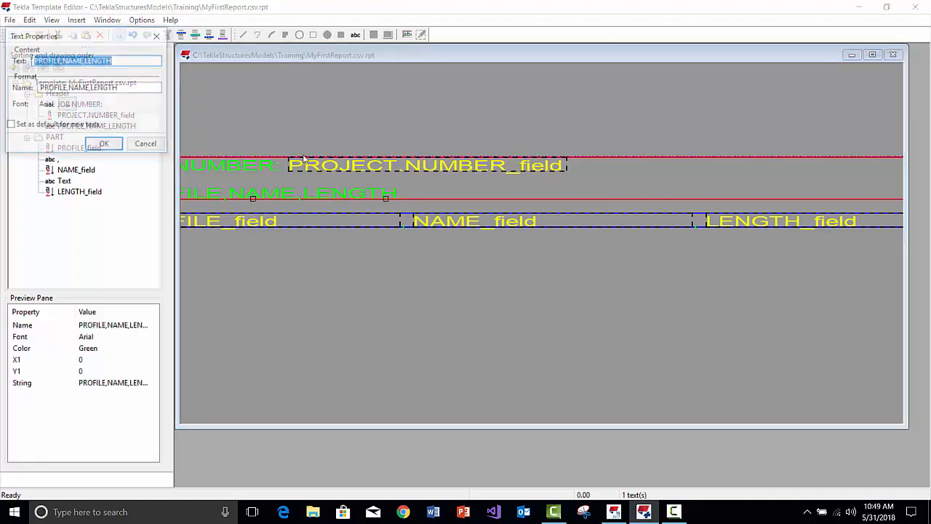
left_click(125, 60)
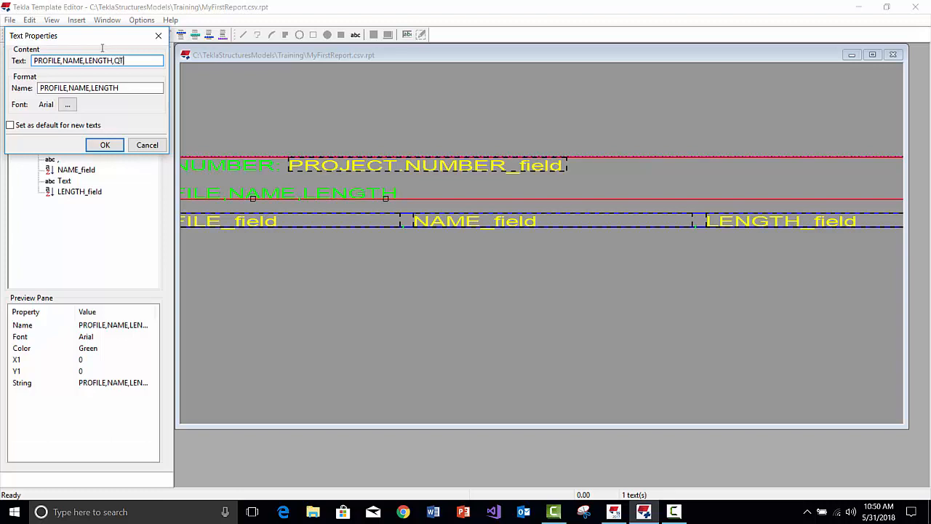
left_click(105, 145)
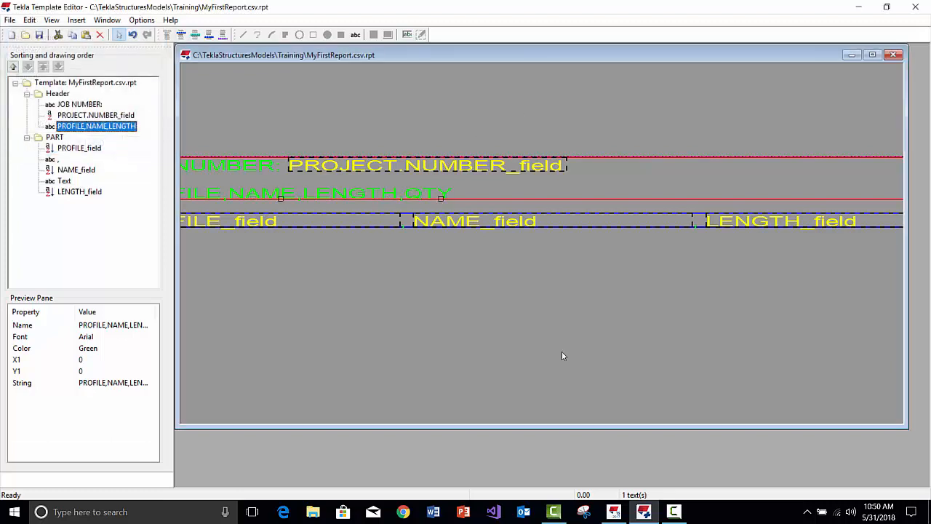
- Insert a comma text element in the PART row directly after the LENGTH field
middle_click_drag(506, 321, 177, 367)
scroll(680, 254, "up", 2)
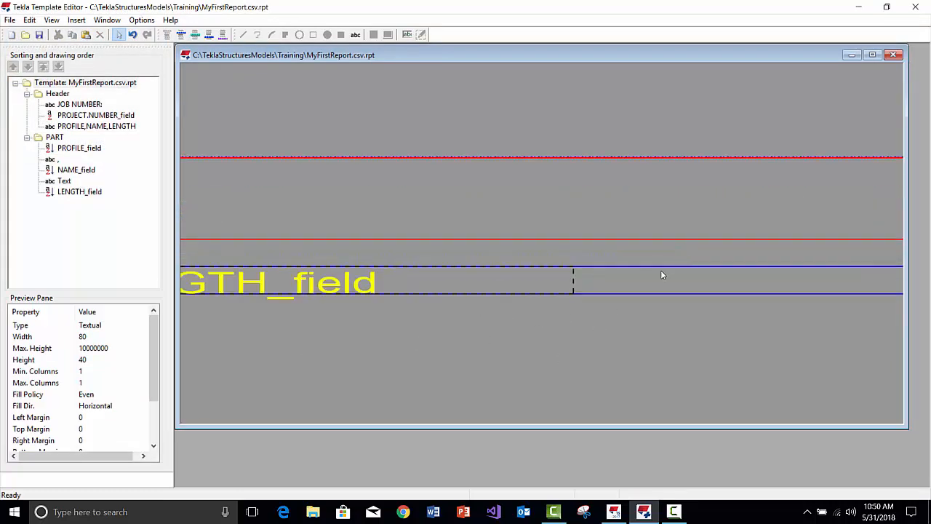
left_click(76, 20)
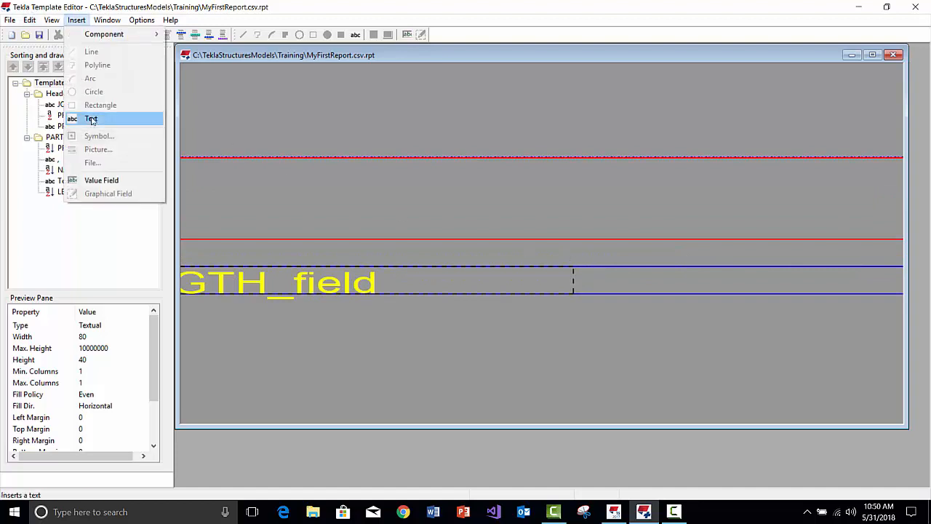
left_click(93, 119)
key("Return")
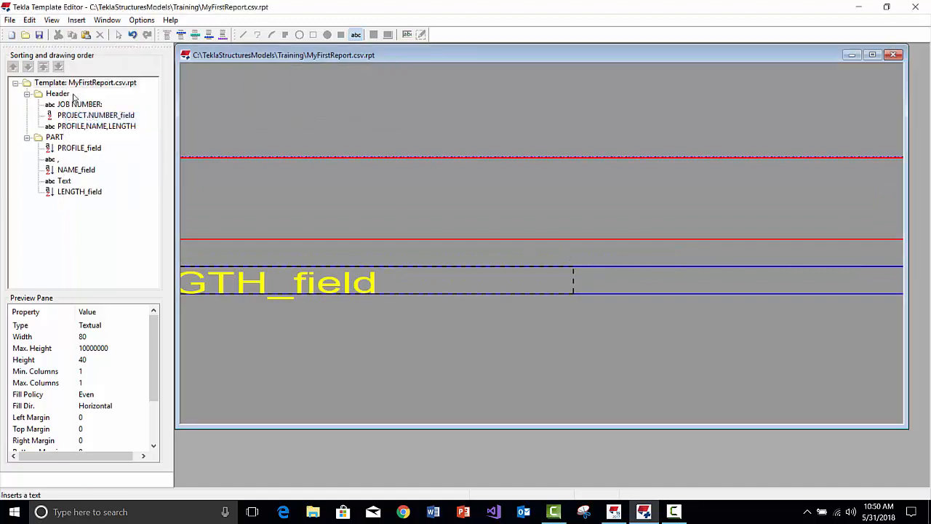
left_click(577, 293)
left_click(554, 140)
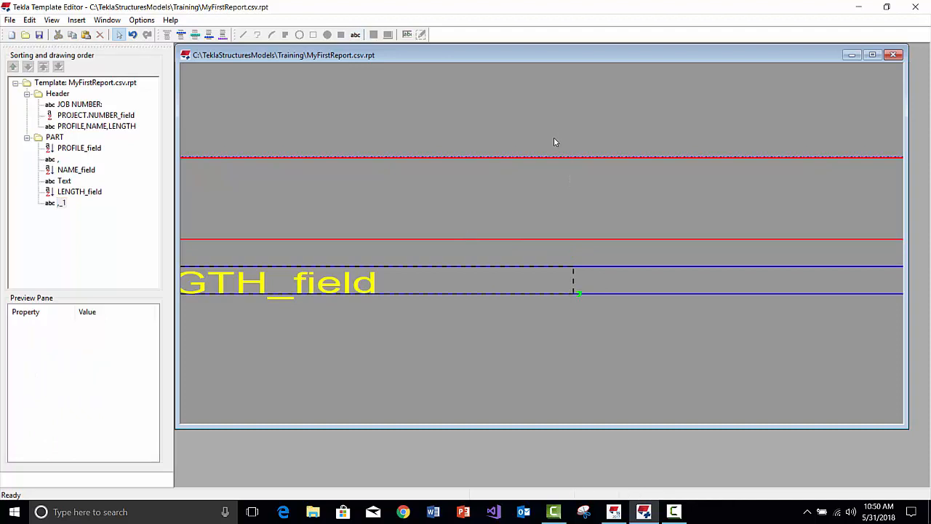
- Insert a value field after the new comma in the PART row, using the NUMBER (Number of objects) attribute
middle_click_drag(554, 140, 411, 187)
left_click(77, 20)
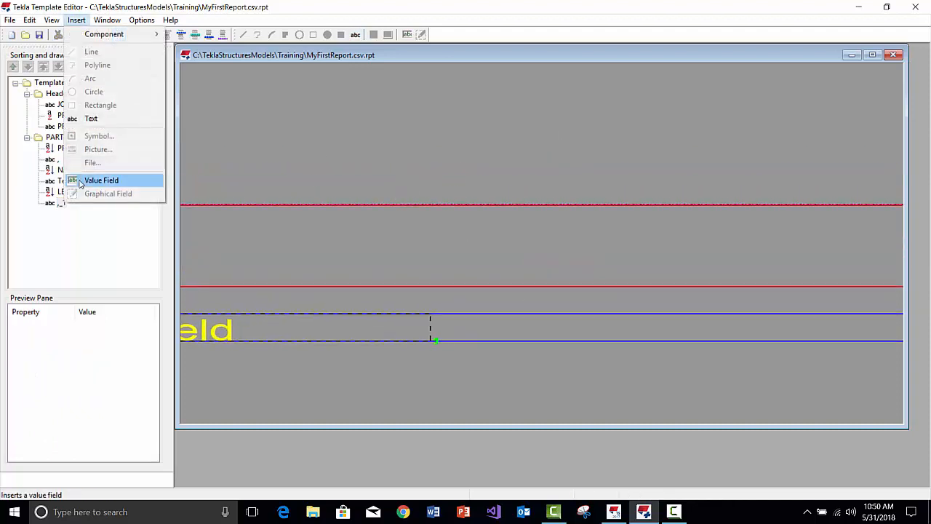
left_click(116, 179)
left_click(465, 343)
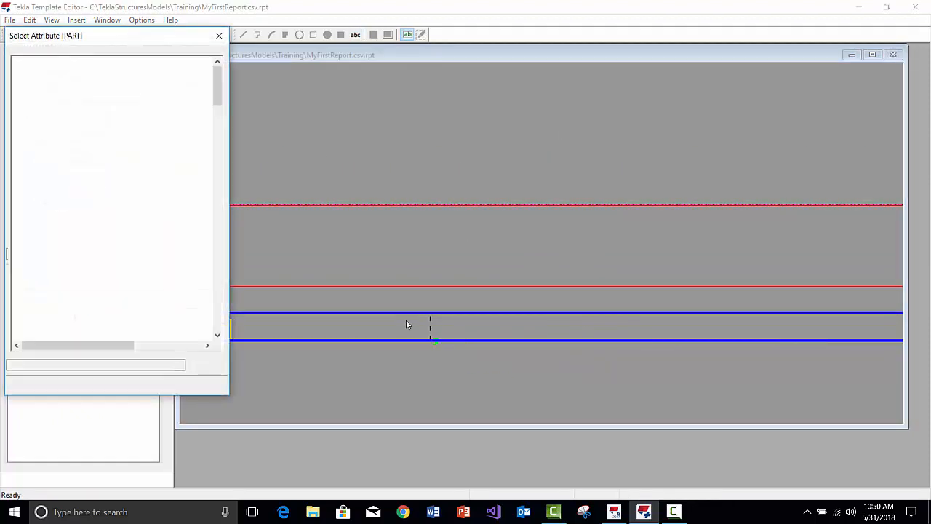
type("nu")
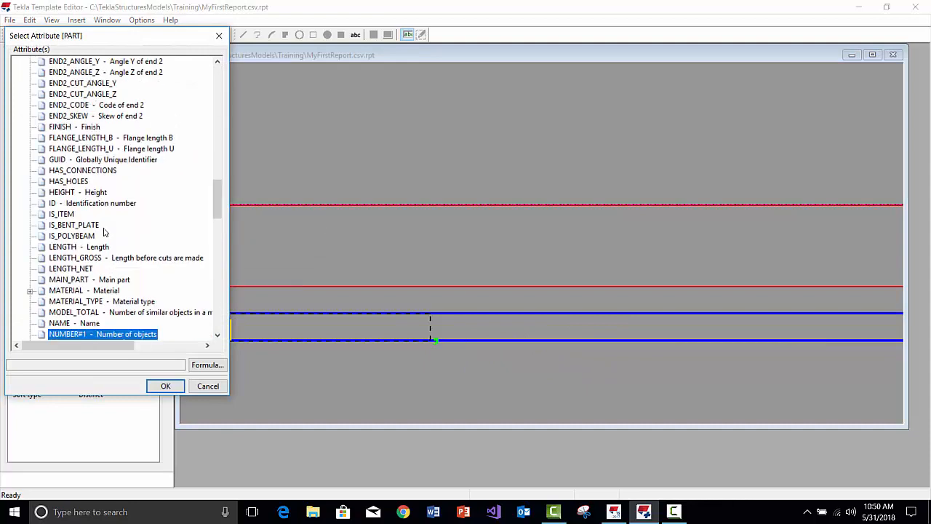
scroll(82, 280, "down", 2)
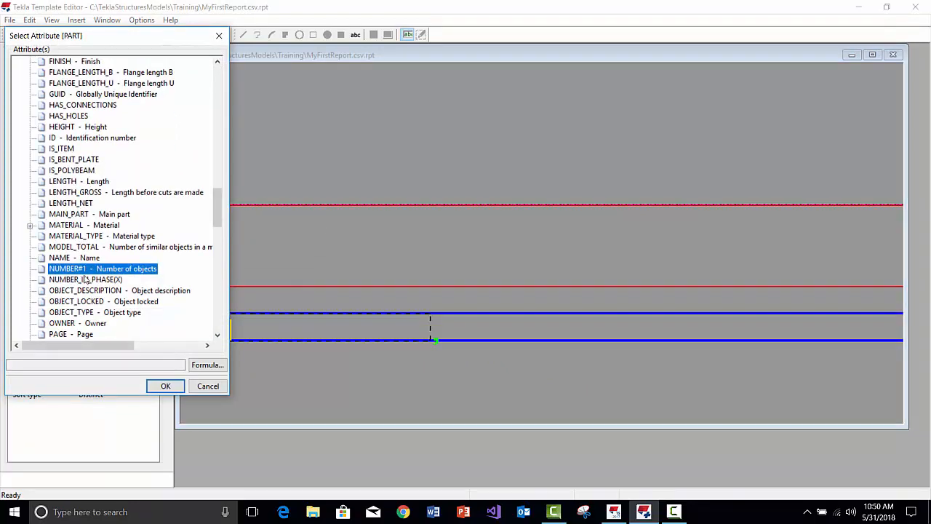
double_click(113, 271)
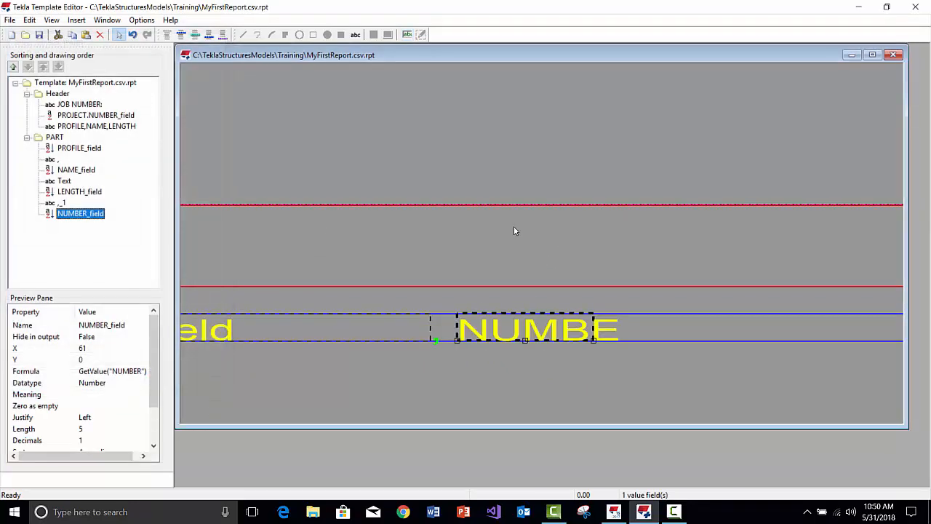
- Set the NUMBER field's length to 10 characters
left_click(531, 304)
double_click(540, 329)
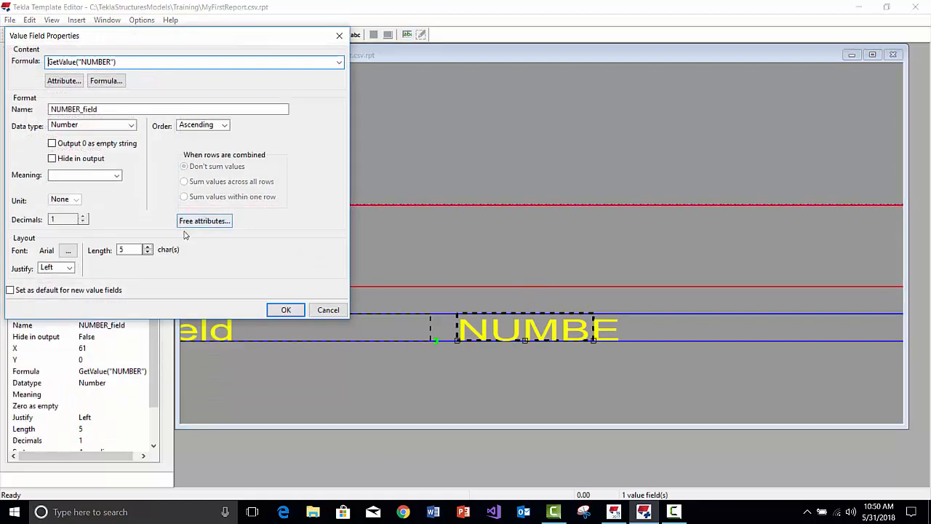
double_click(125, 249)
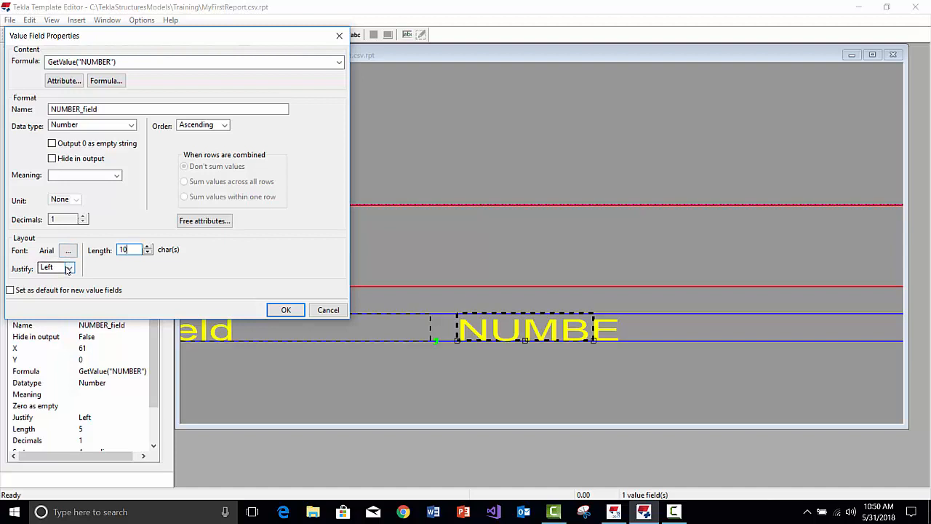
left_click(193, 108)
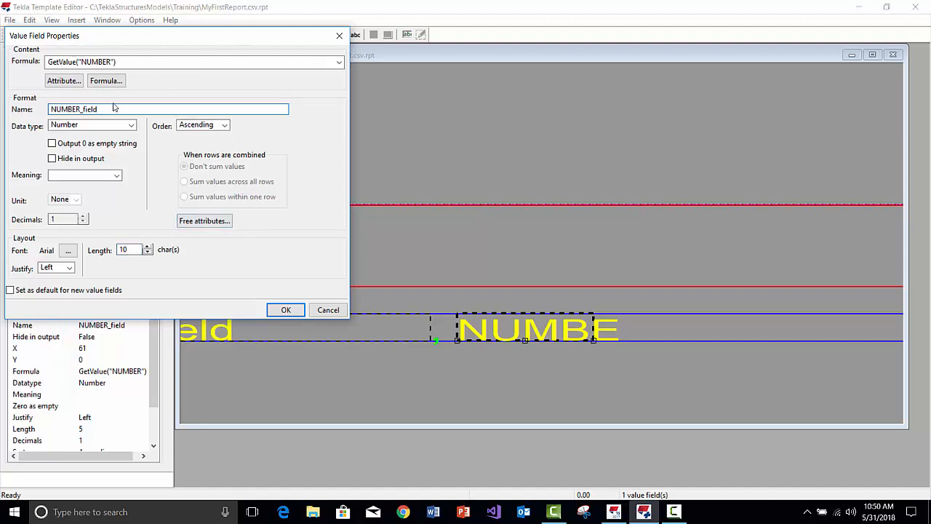
left_click(285, 309)
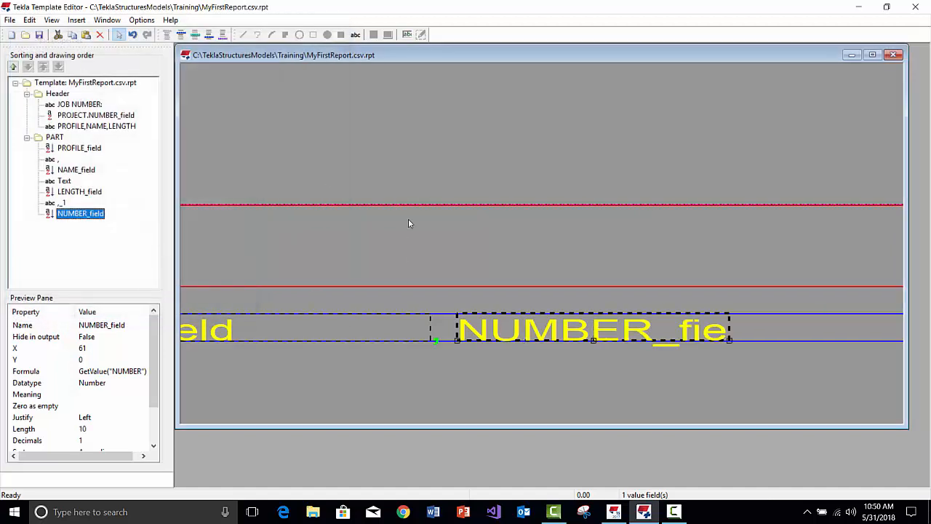
- Check the NUMBER field's row-combining options and set the PART row's sort type to Combine
left_click(409, 221)
scroll(420, 264, "down", 2)
double_click(494, 308)
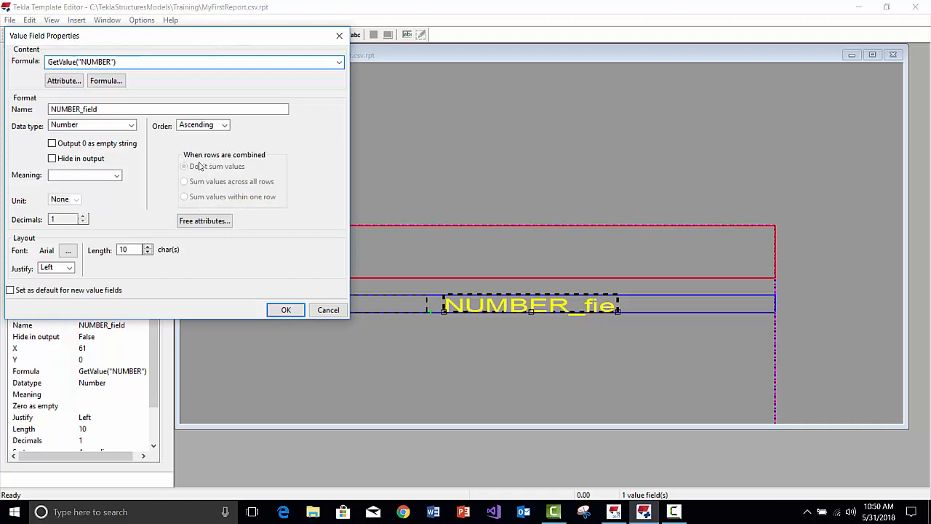
left_click(284, 302)
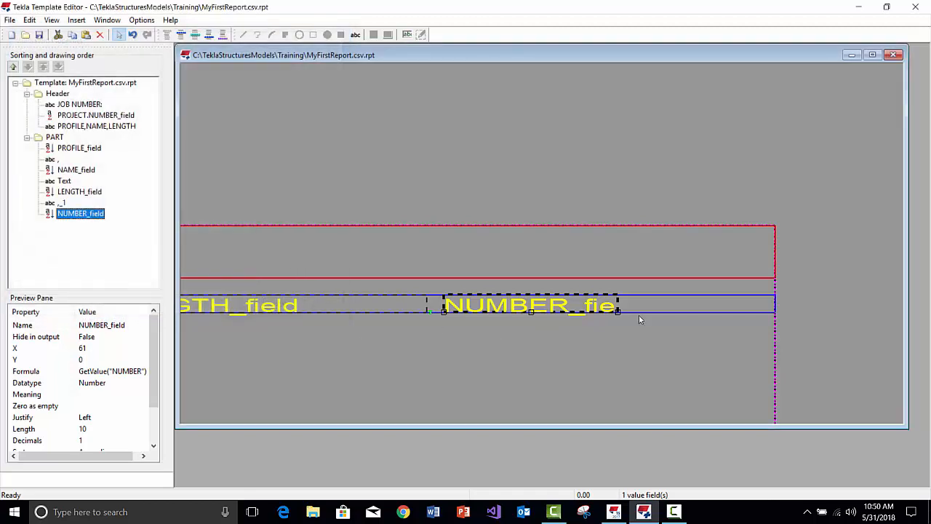
double_click(510, 249)
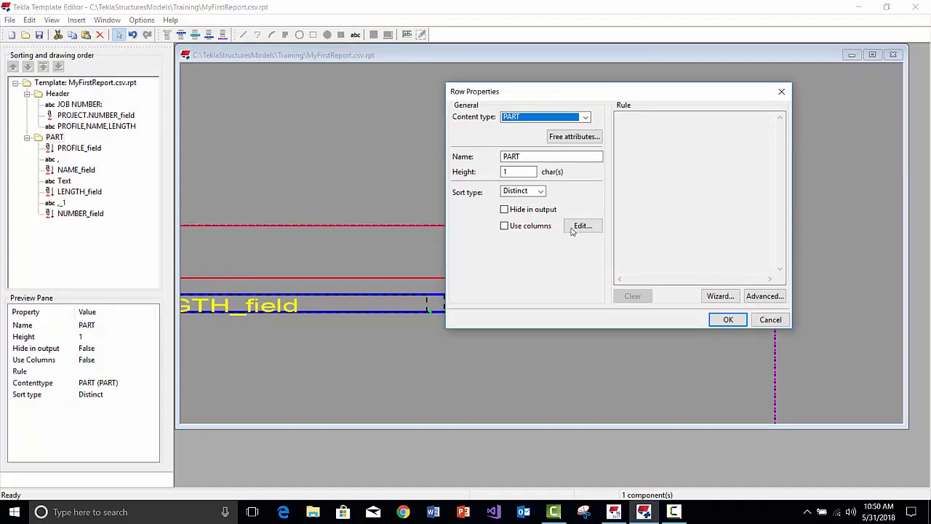
left_click(521, 191)
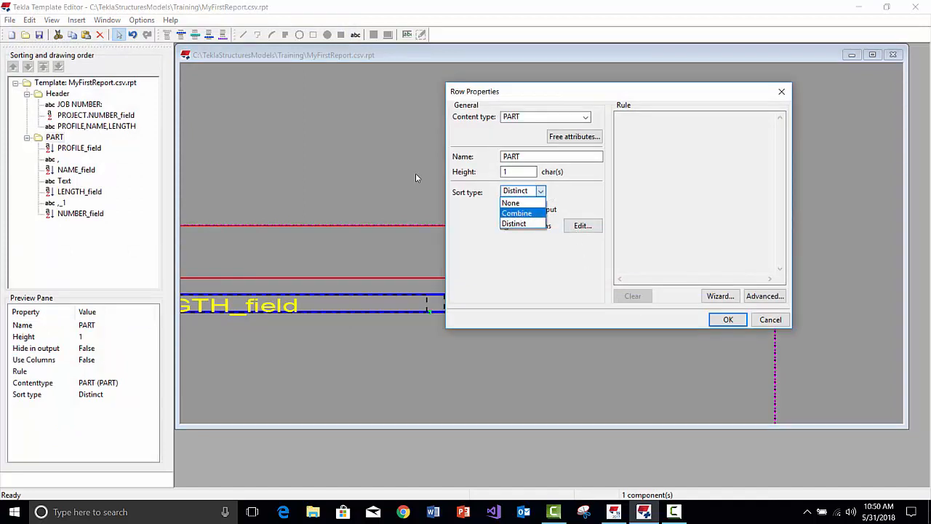
left_click(517, 213)
left_click(729, 320)
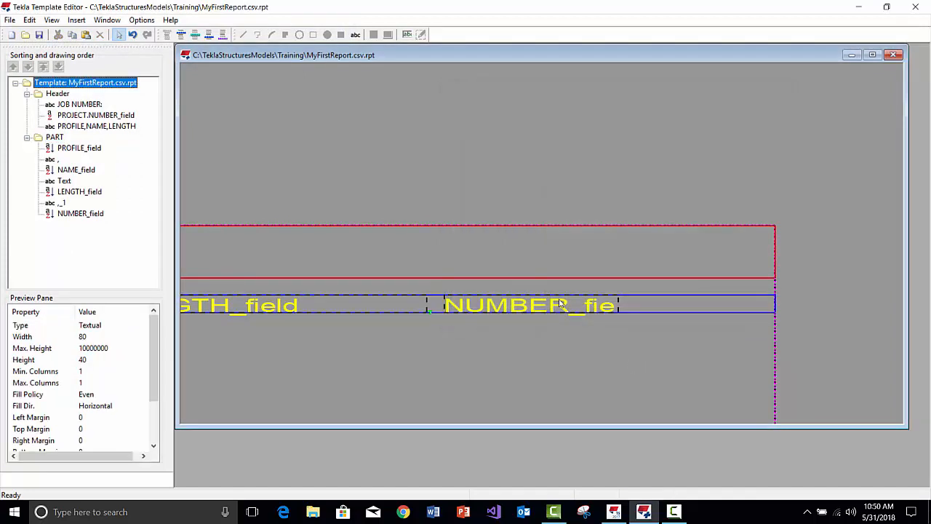
- Set the NUMBER field to sum values across all rows when rows are combined
double_click(561, 304)
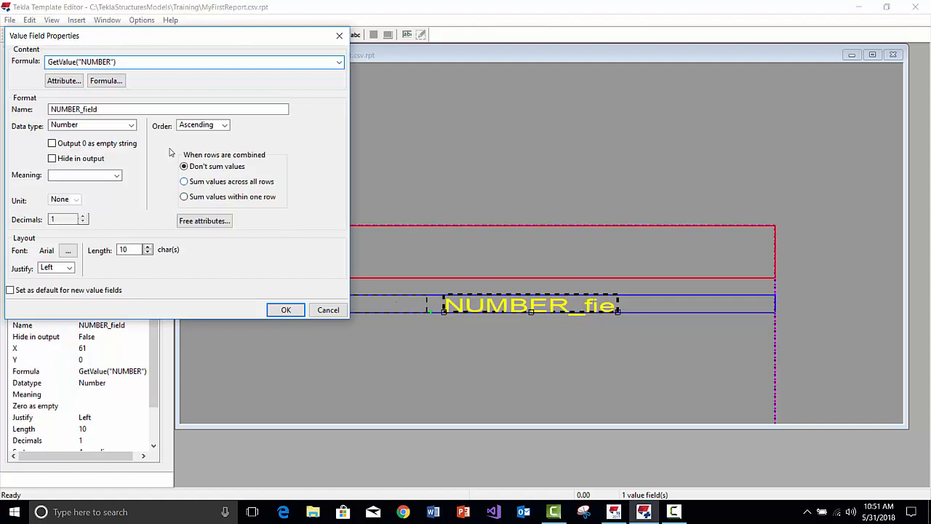
left_click(184, 181)
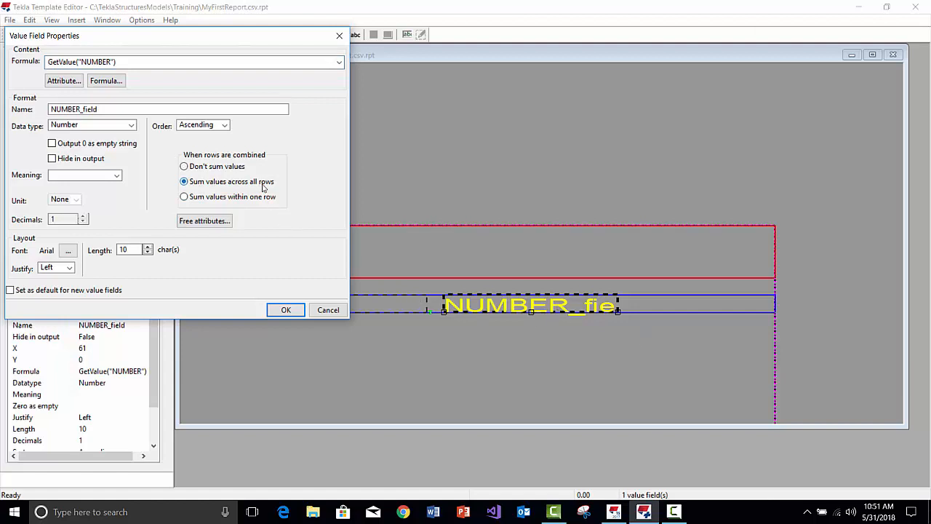
left_click(285, 310)
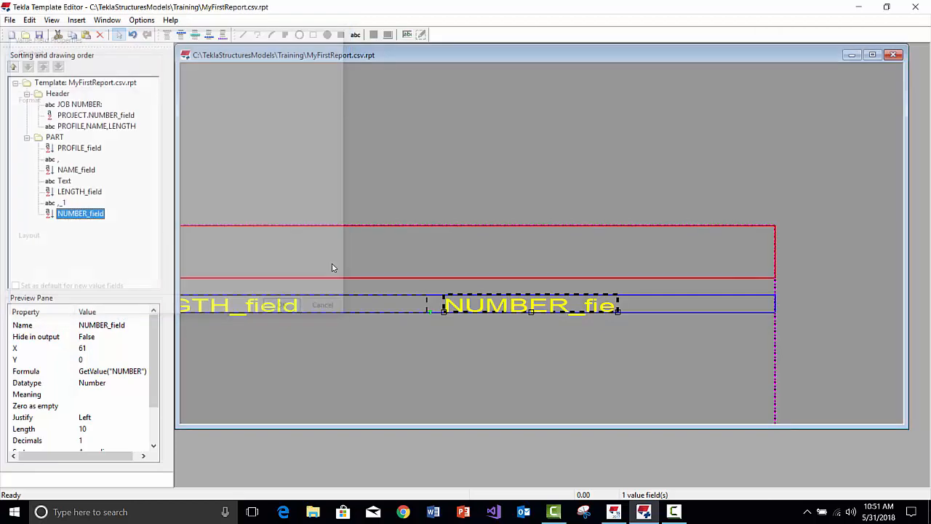
- Save the template and, in Tekla Structures, create the MyFirstReport.csv report from all objects, replacing the existing file
left_click(85, 82)
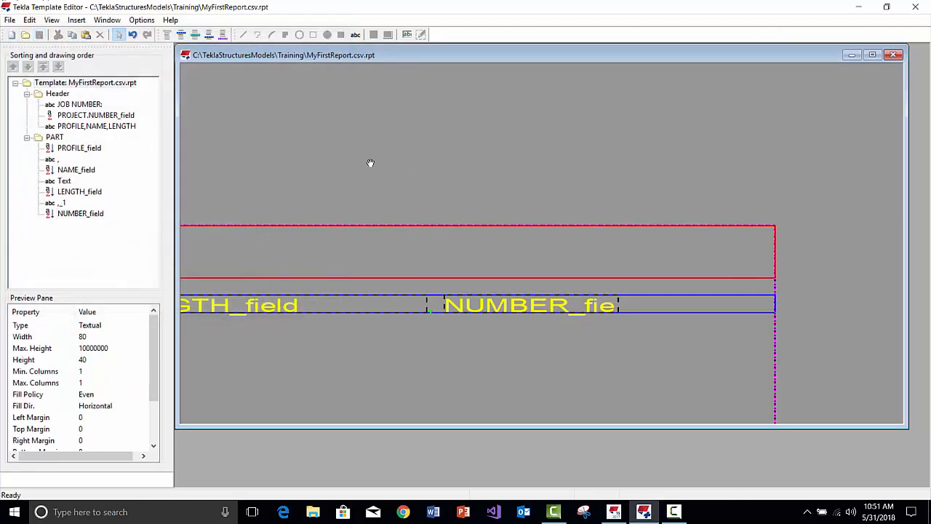
scroll(568, 178, "down", 4)
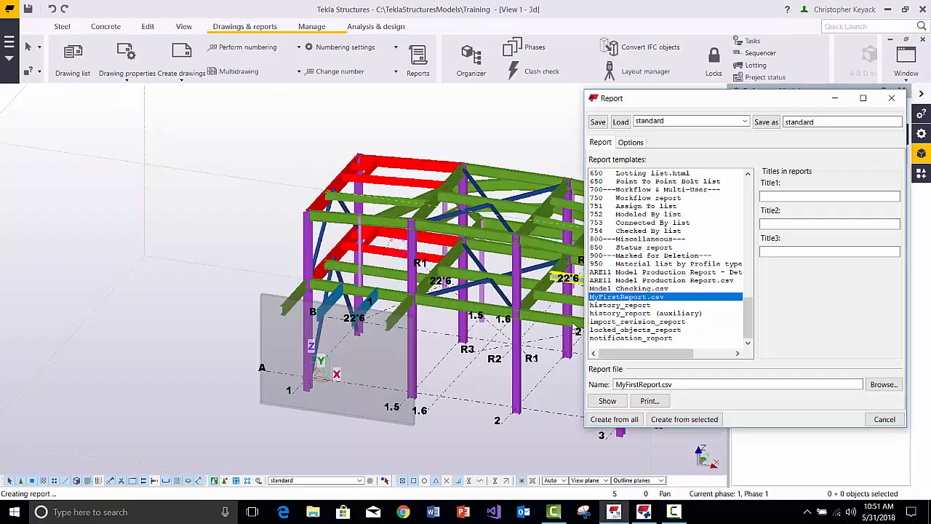
left_click(615, 419)
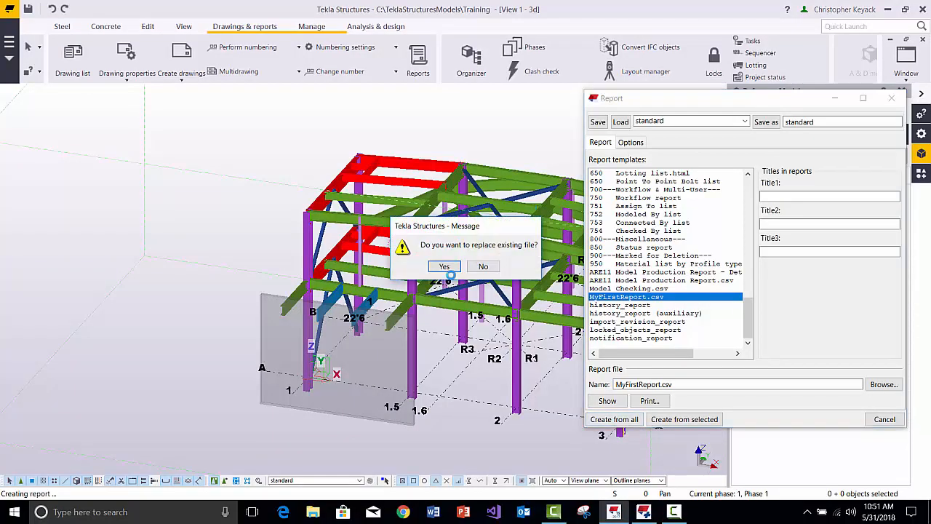
left_click(445, 267)
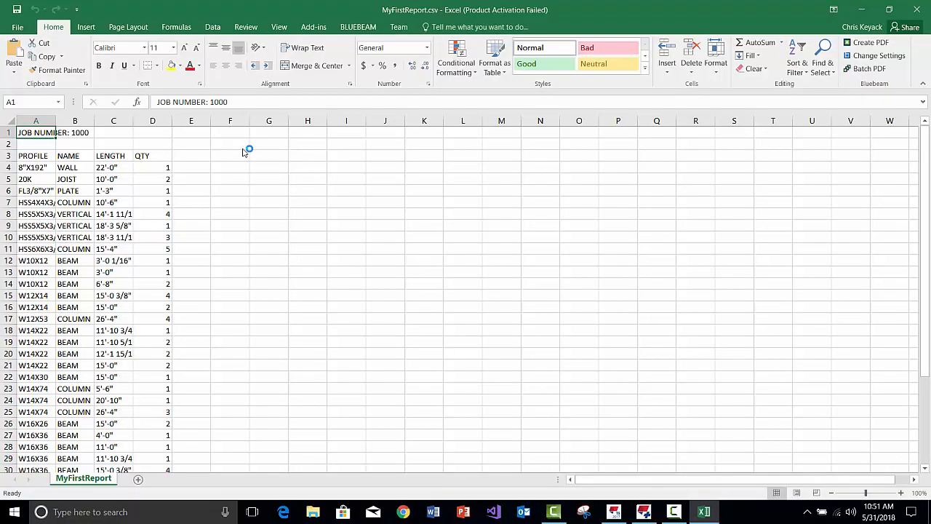
- Examine the QTY column for the combined parts, including the HSS6X6X3/8 column in row 11 and W10X12 beam in row 12, and close the report
left_click(588, 375)
left_click_drag(34, 263, 103, 268)
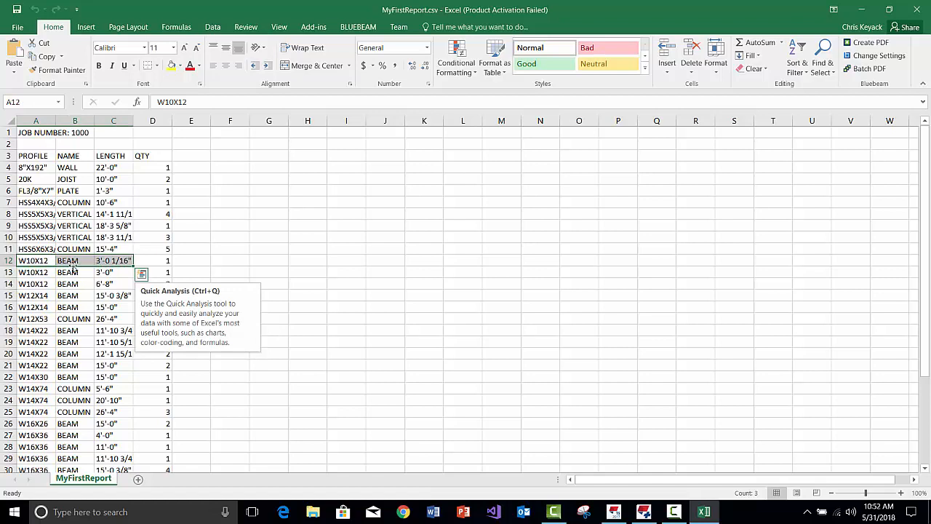
left_click(40, 249)
left_click_drag(42, 250, 166, 250)
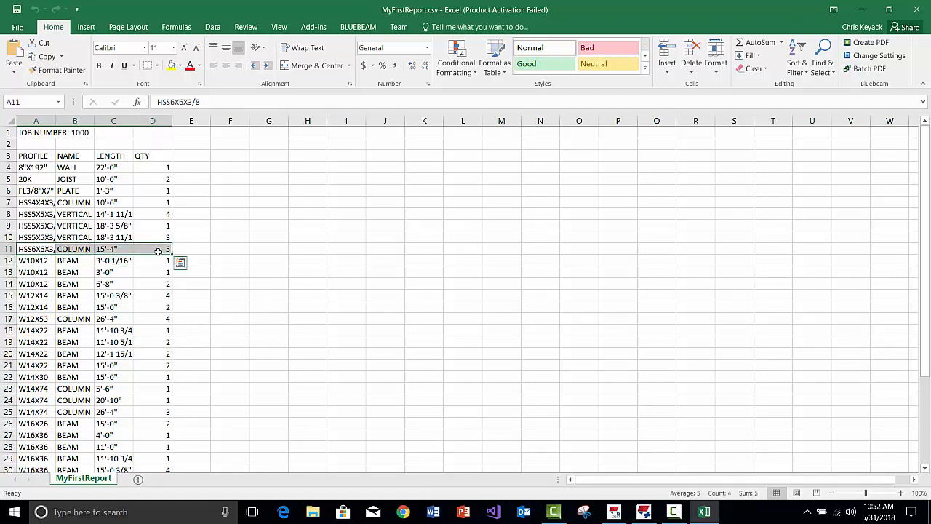
left_click(270, 193)
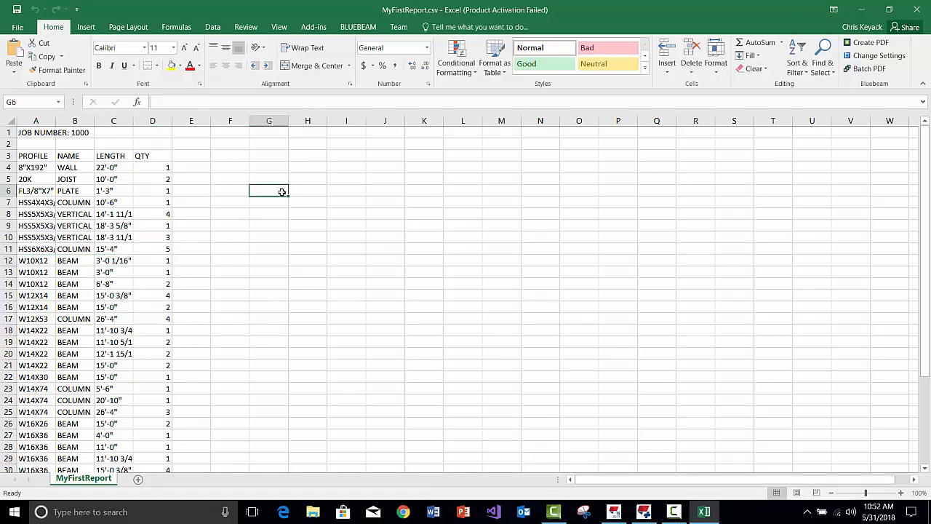
scroll(147, 275, "down", 2)
scroll(147, 276, "up", 2)
scroll(131, 308, "down", 1)
scroll(131, 308, "up", 1)
key("alt+F4")
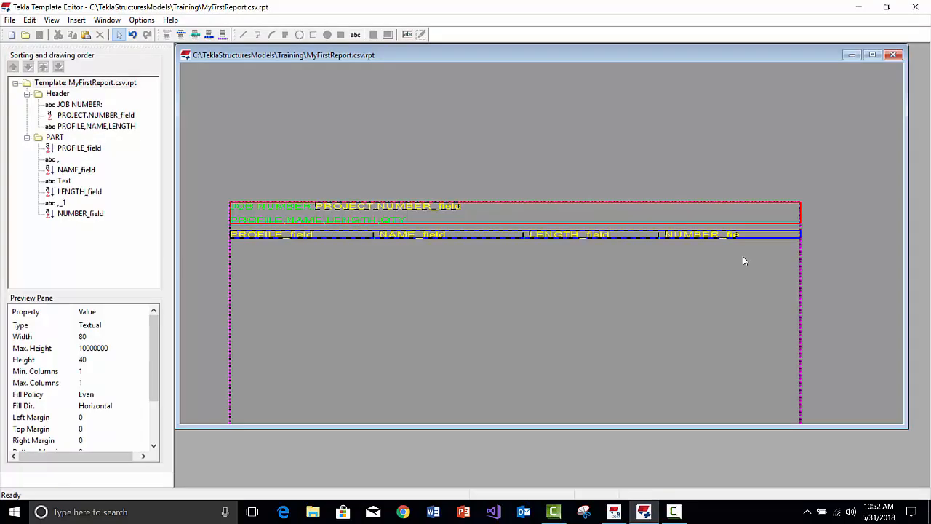
- Delete the NUMBER field from the PART row in Tekla Template Editor
scroll(742, 261, "up", 3)
middle_click_drag(694, 266, 547, 264)
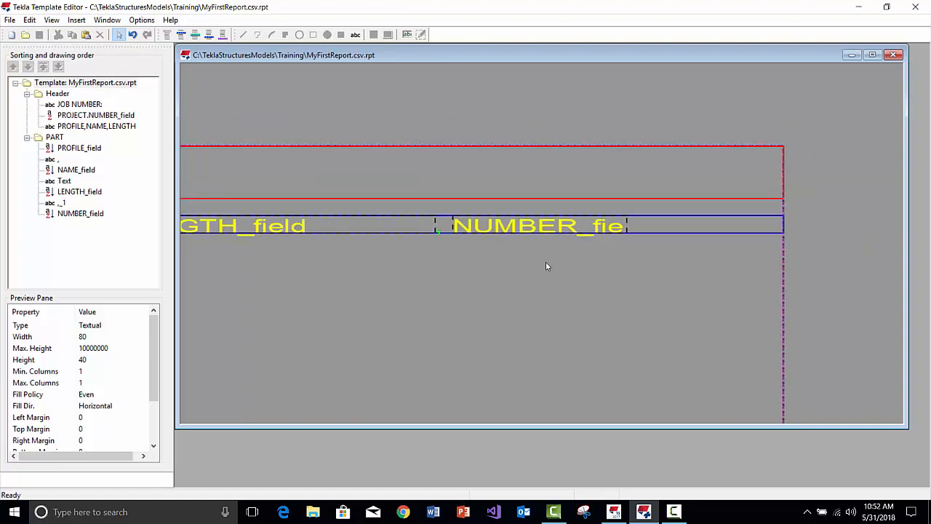
left_click(539, 225)
key("Delete")
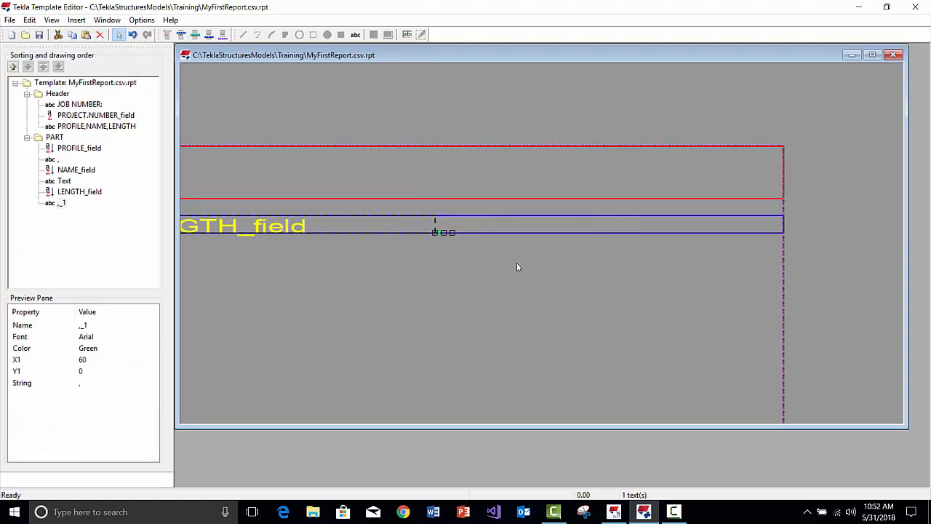
- Widen the template page by increasing its output width in the page properties
scroll(512, 285, "down", 3)
left_click(521, 256)
double_click(417, 235)
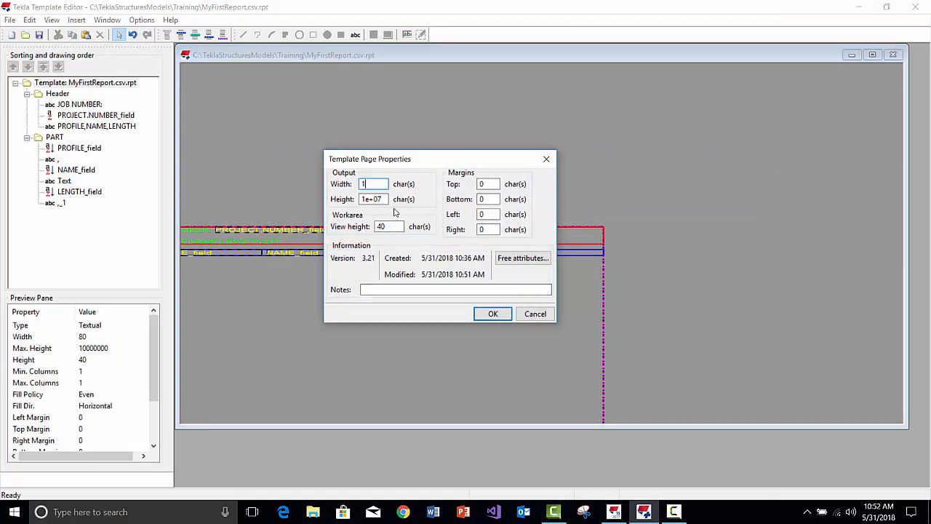
key("Return")
- Change the header text listing the columns to PROFILE,NAME,LENGTH,GUID
scroll(509, 189, "up", 5)
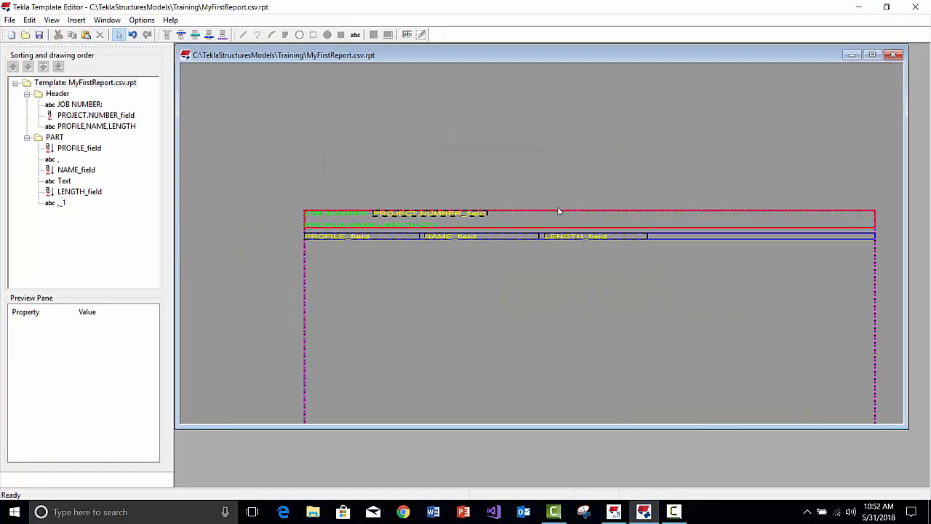
left_click(426, 235)
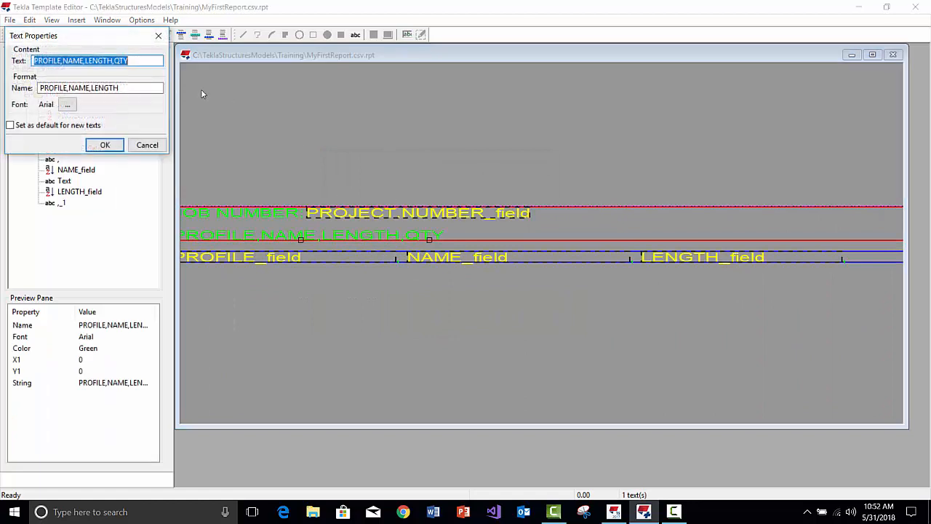
left_click(141, 62)
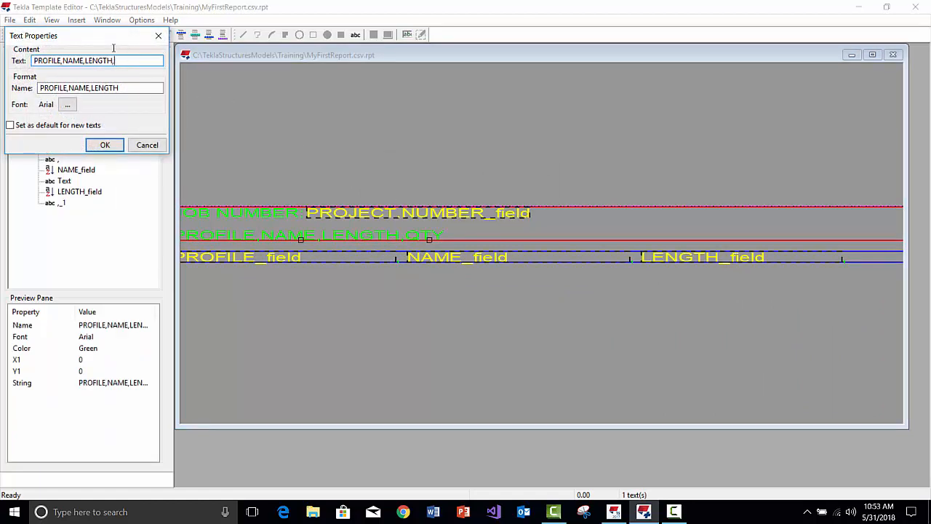
key("Return")
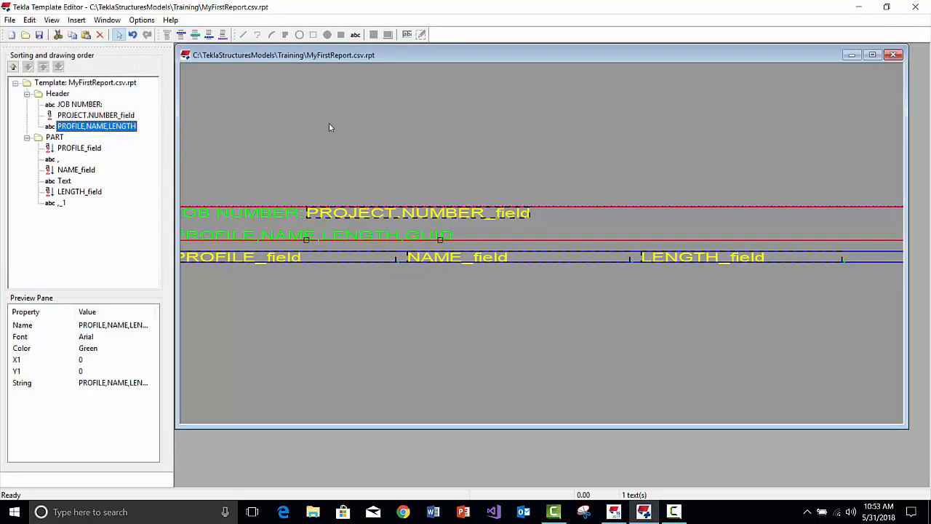
left_click(326, 106)
- Change the comma text following the LENGTH field in the PART row to ",guid:"
middle_click_drag(803, 274, 438, 248)
scroll(507, 194, "up", 1)
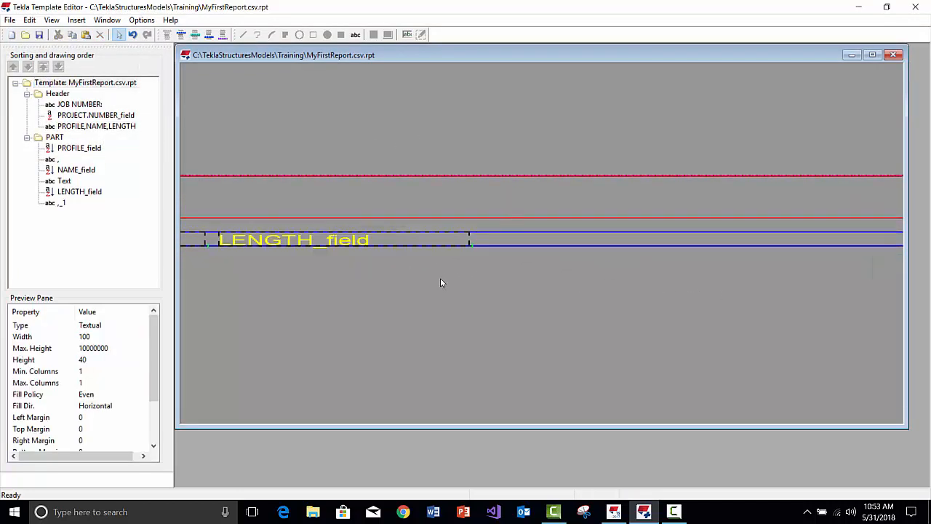
double_click(472, 245)
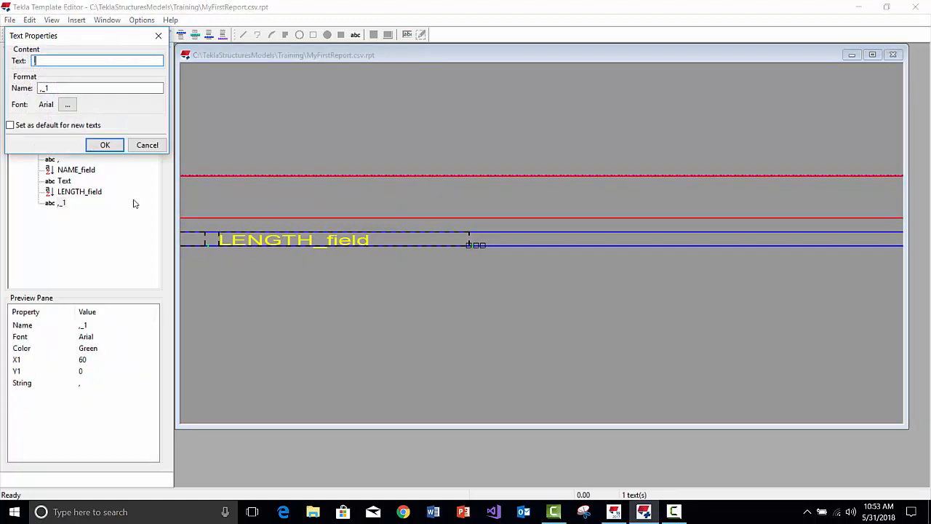
left_click(45, 63)
key("Return")
left_click(505, 133)
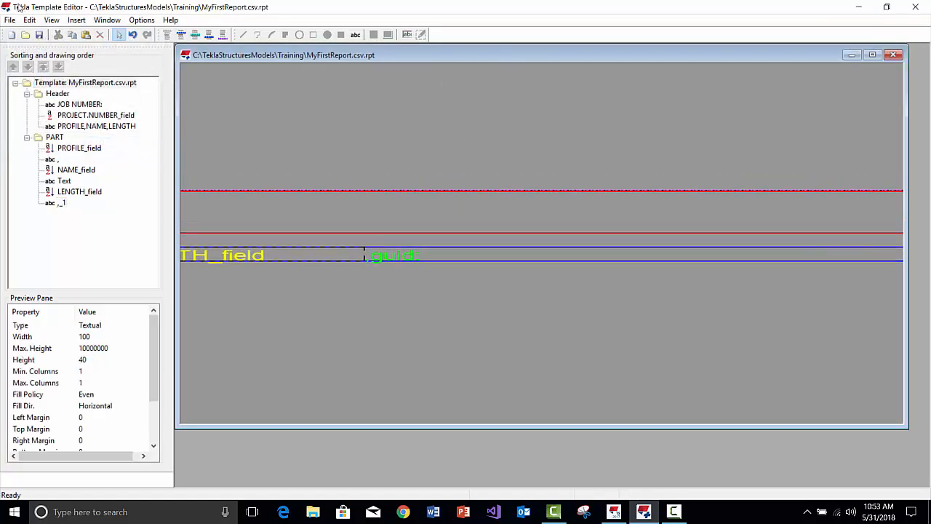
- Insert a value field for the GUID attribute in the PART row, directly after the ",guid:" text
left_click(77, 19)
left_click(101, 180)
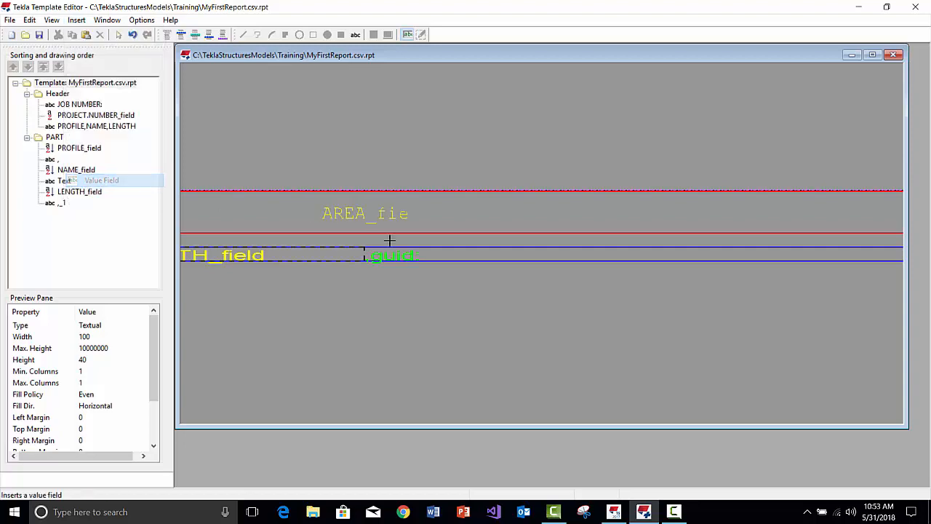
left_click(435, 256)
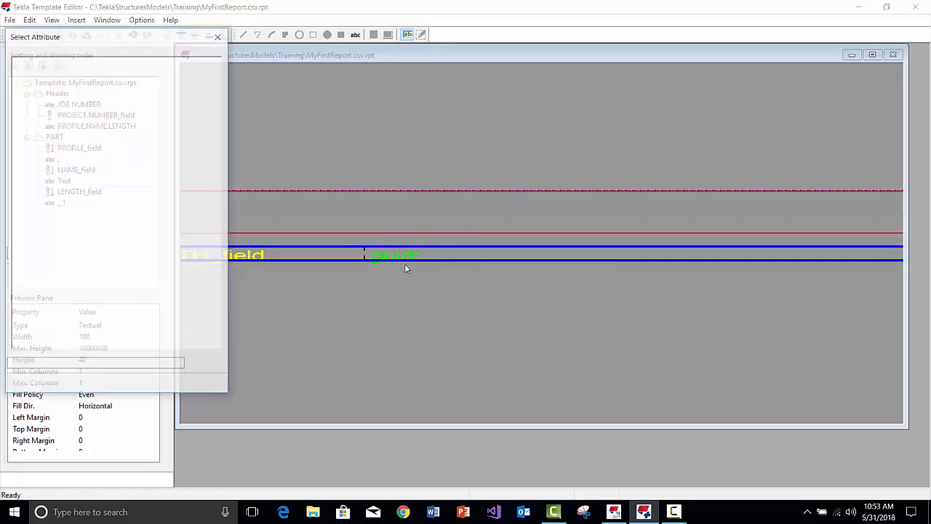
key("g")
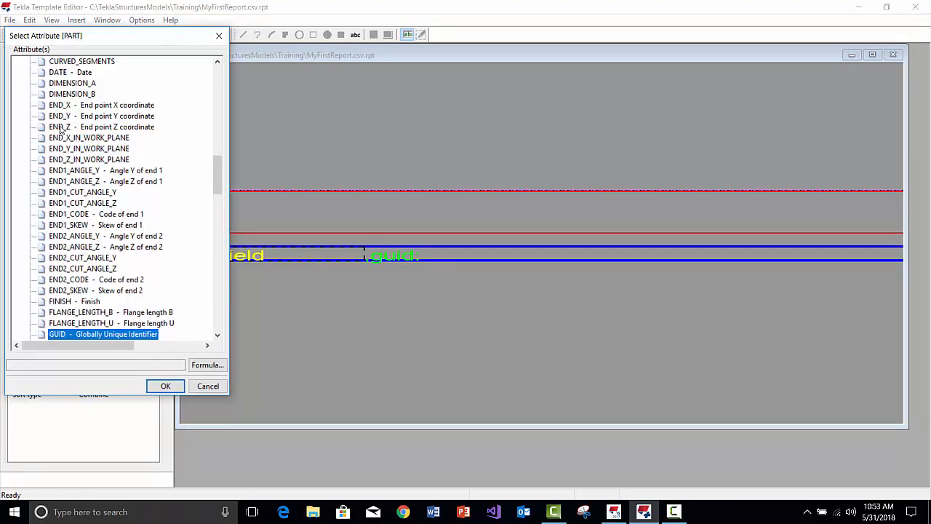
left_click(165, 385)
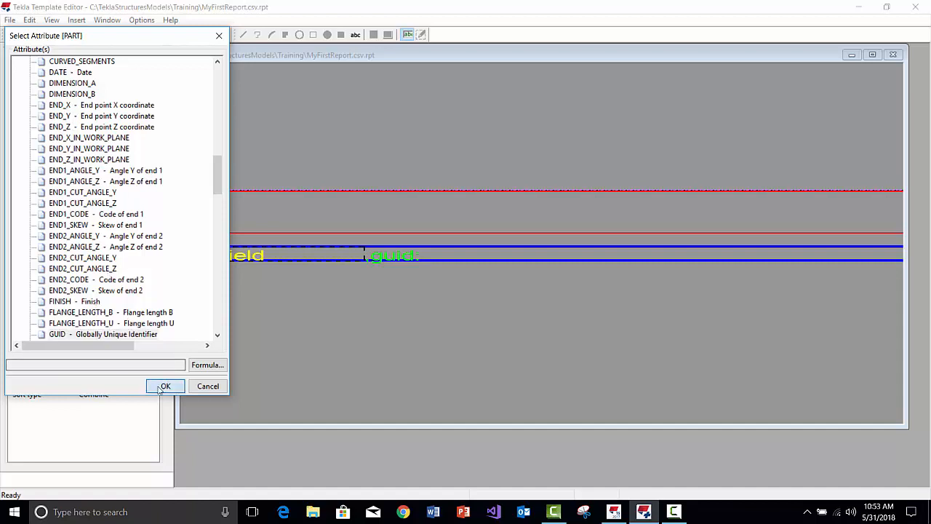
scroll(376, 334, "down", 2)
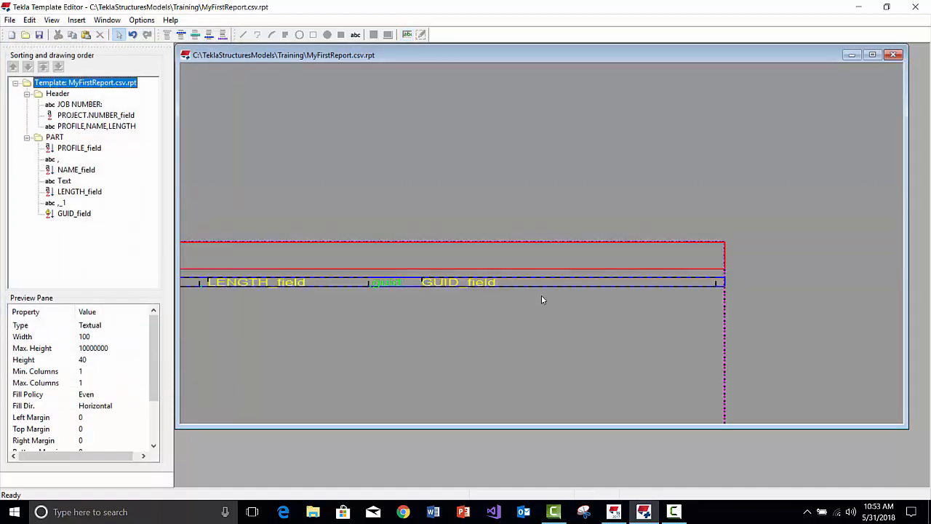
scroll(433, 205, "up", 1)
left_click(721, 308)
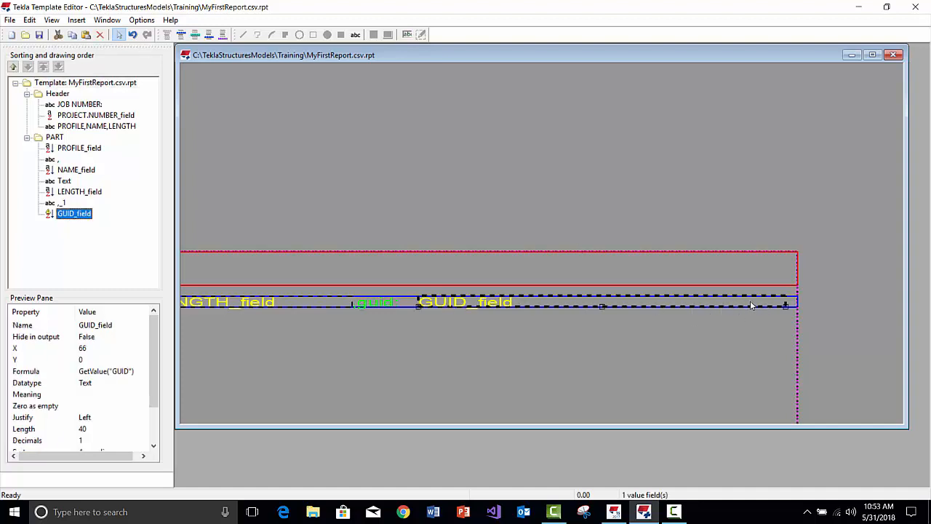
left_click(798, 342)
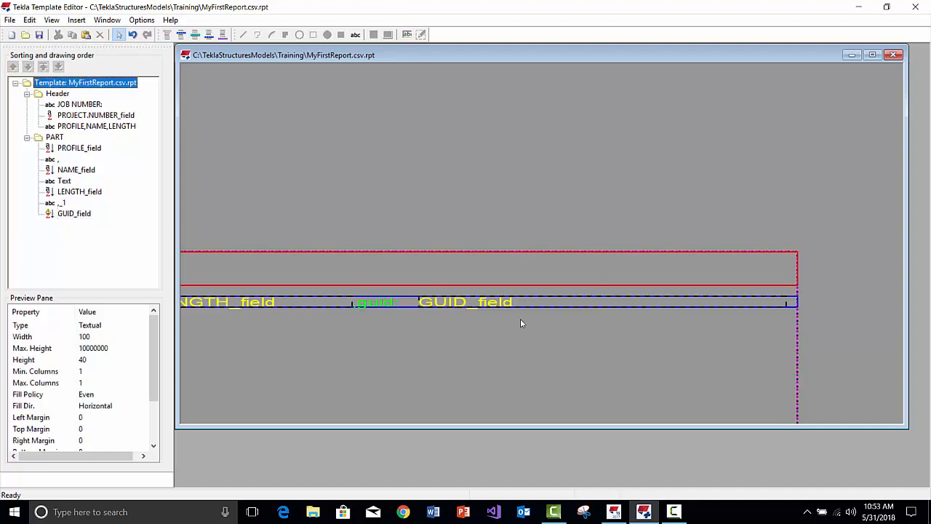
- Decline saving the template with overlapping objects and set the page's output width to 110 characters
middle_click_drag(520, 323, 536, 277)
left_click(38, 34)
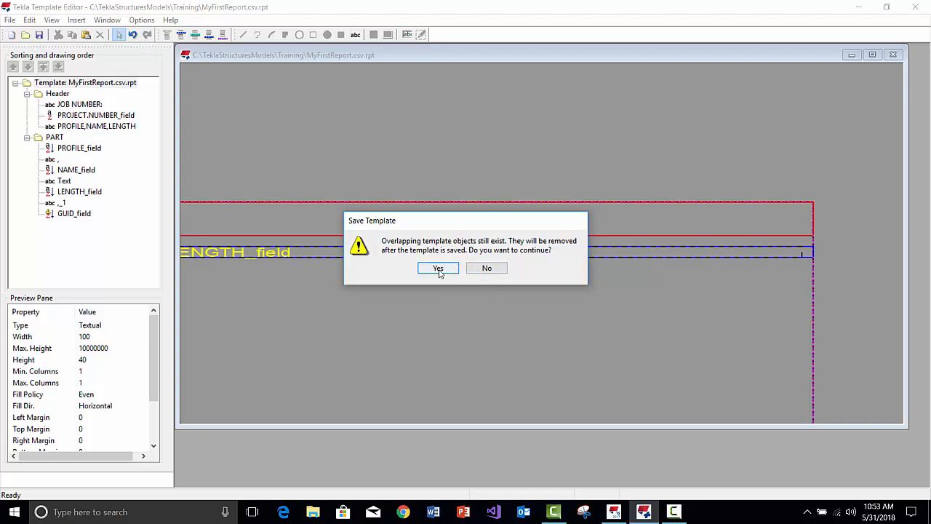
left_click(476, 272)
left_click(509, 117)
double_click(559, 240)
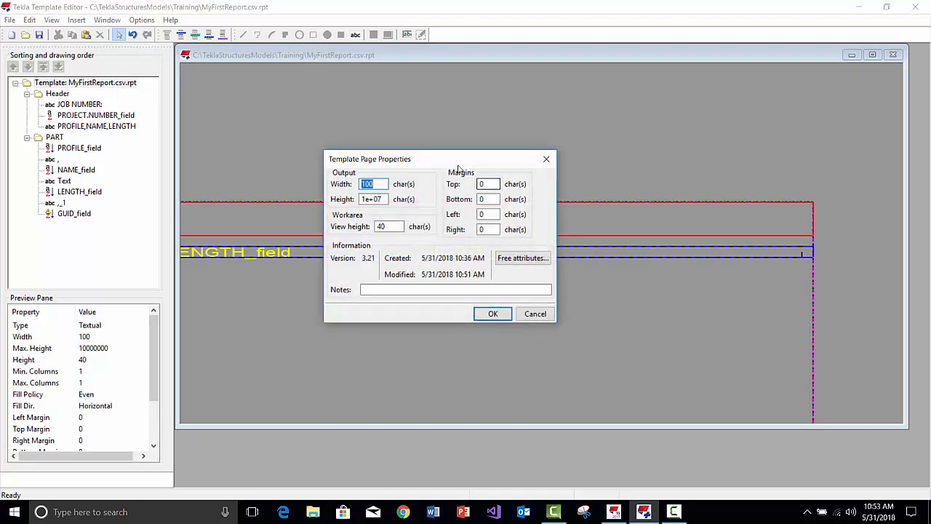
type("110")
key("Return")
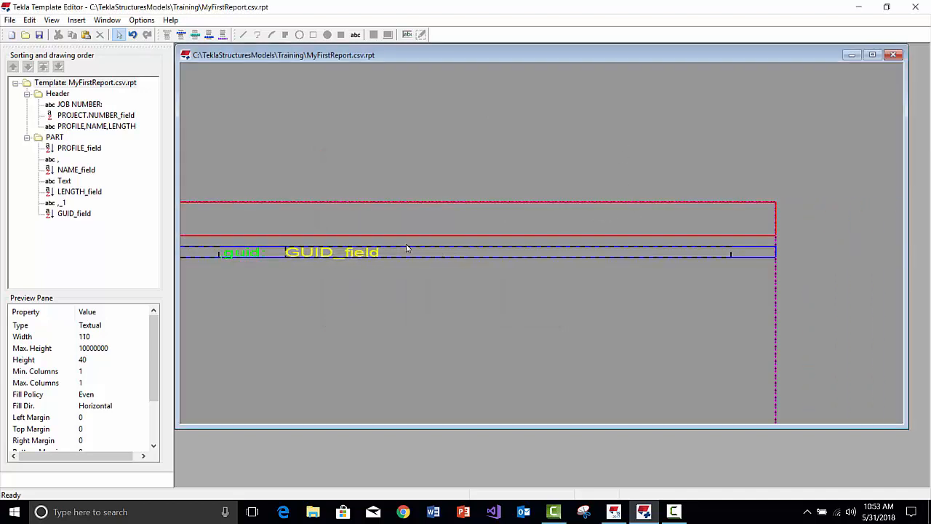
- Review the GUID field's value properties without changing them and save the template
left_click(326, 255)
left_click(261, 252)
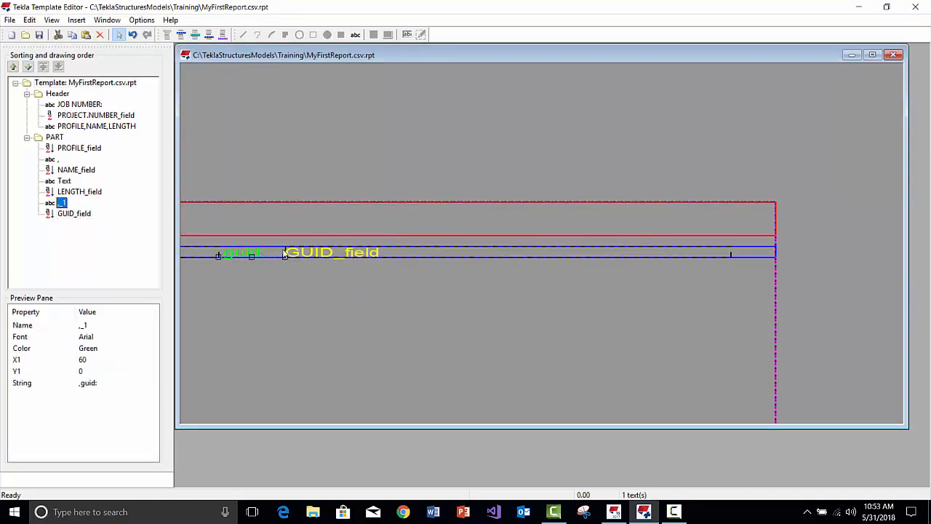
left_click(307, 251)
double_click(320, 252)
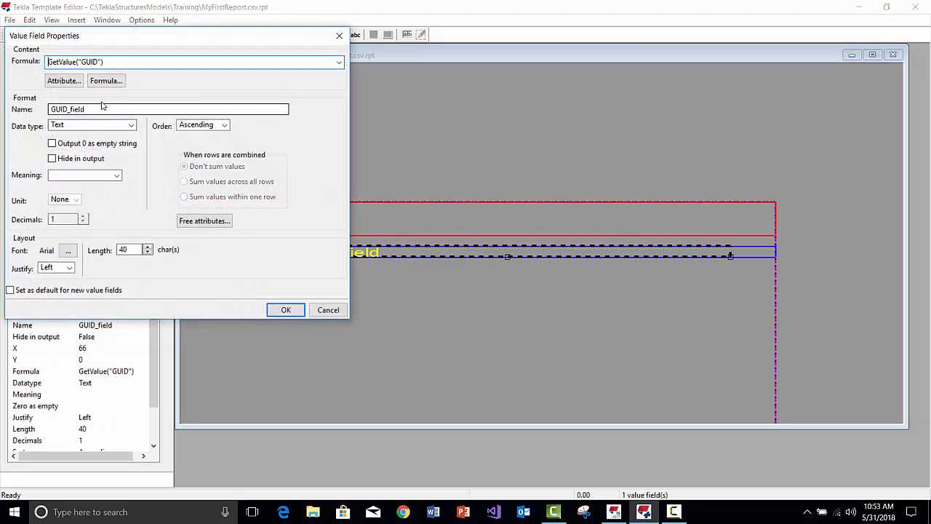
left_click(289, 311)
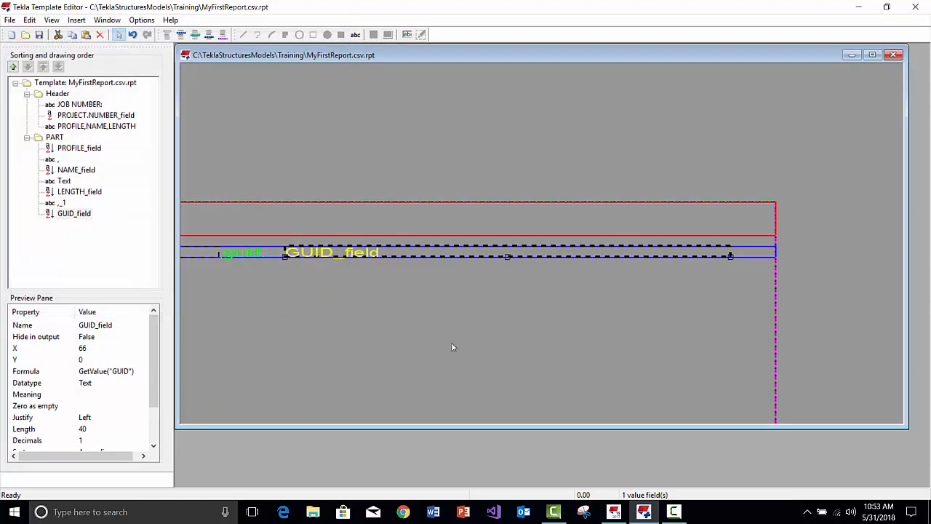
left_click(318, 168)
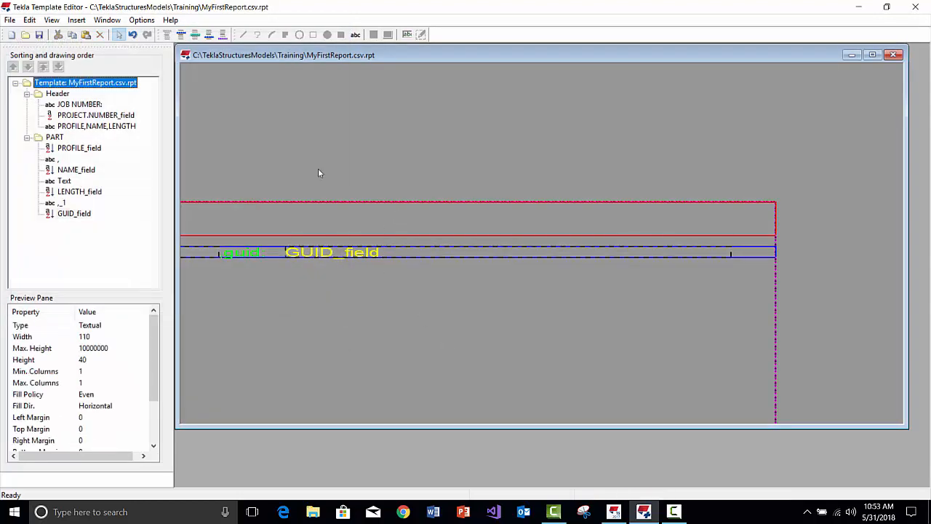
left_click(40, 34)
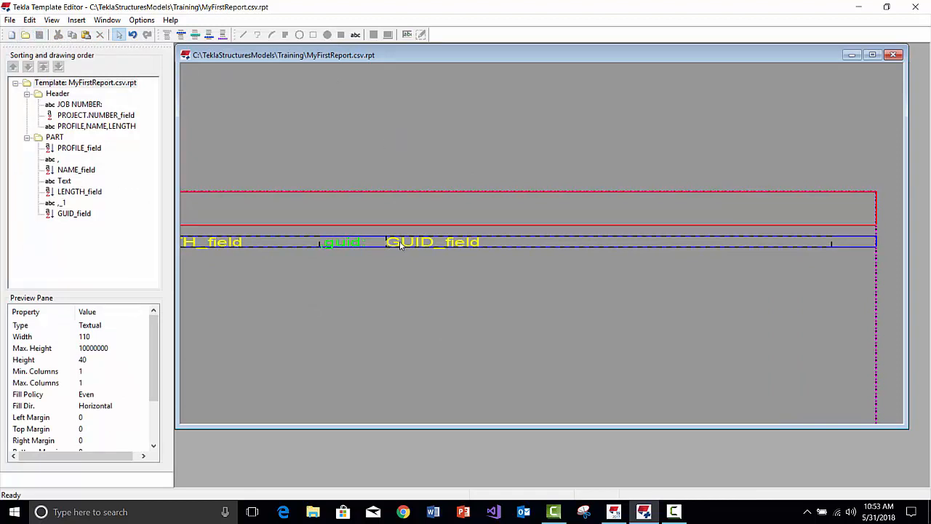
- Set the PART row's sort type to Distinct and save the template
left_click(352, 243)
left_click(464, 280)
middle_click_drag(422, 273, 357, 268)
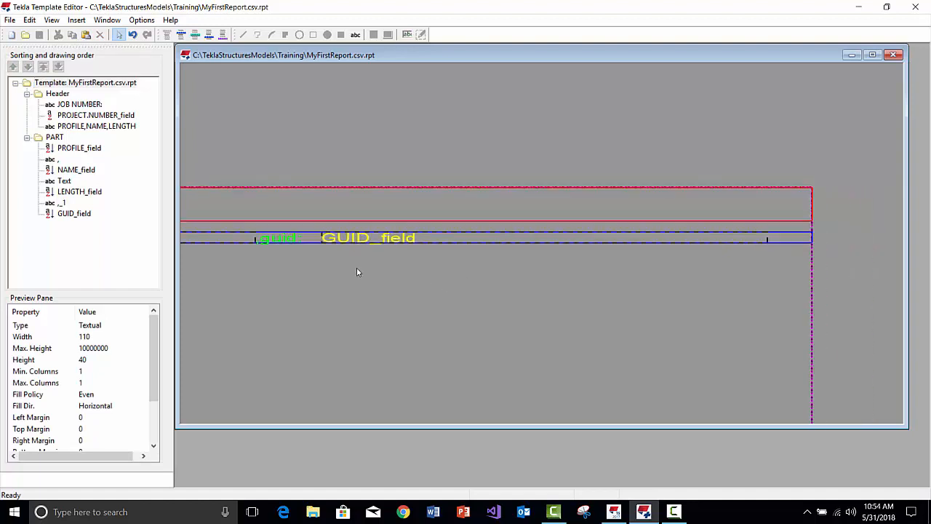
left_click(400, 237)
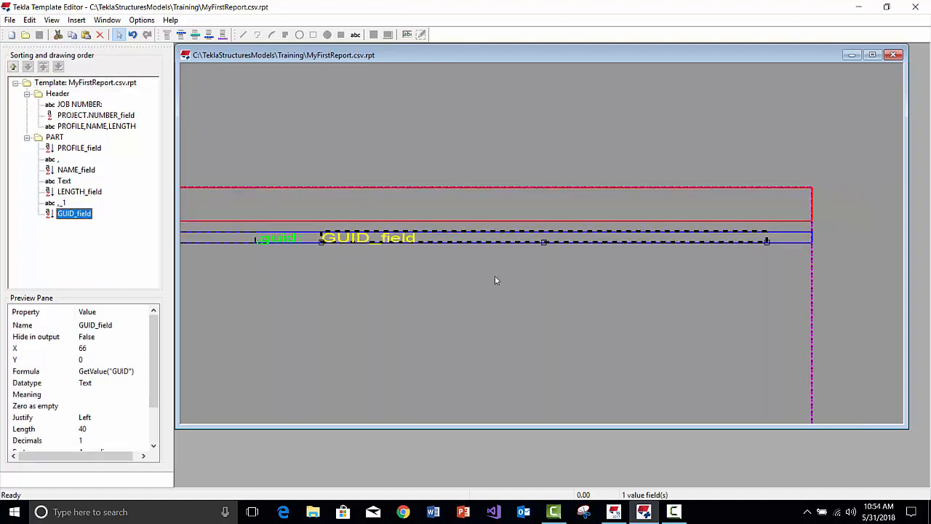
left_click(664, 300)
double_click(787, 241)
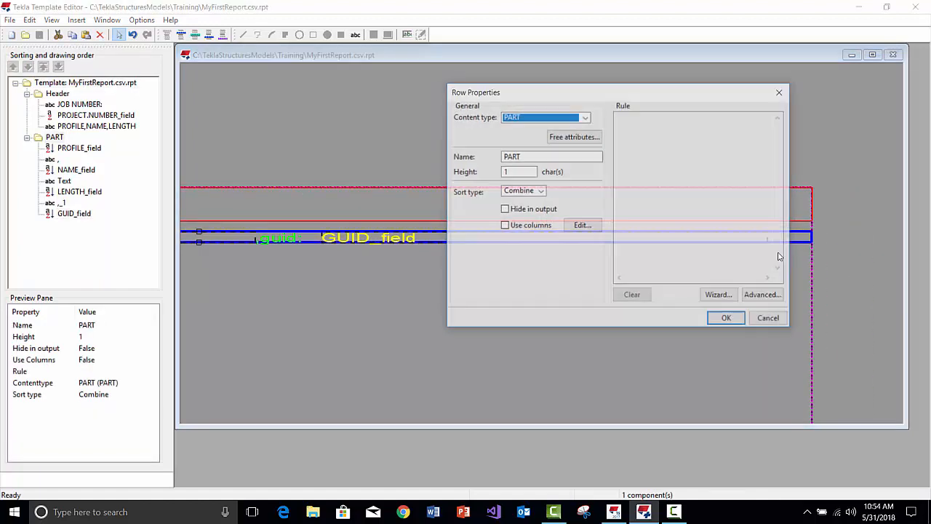
left_click(522, 191)
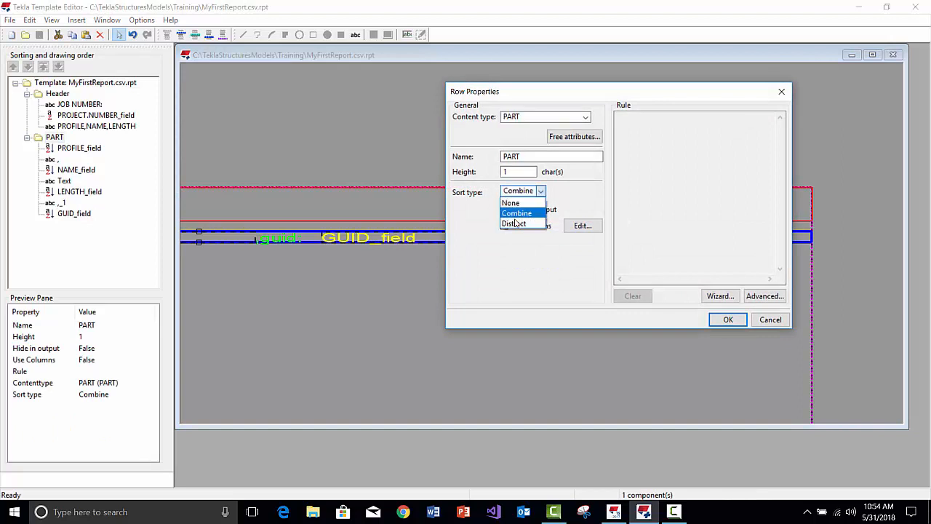
left_click(516, 224)
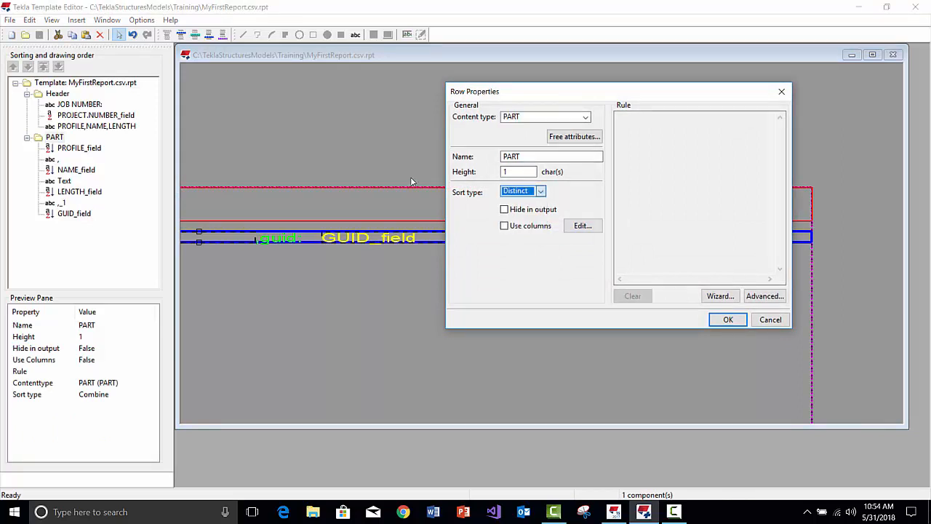
left_click(727, 319)
left_click(362, 165)
scroll(361, 166, "down", 1)
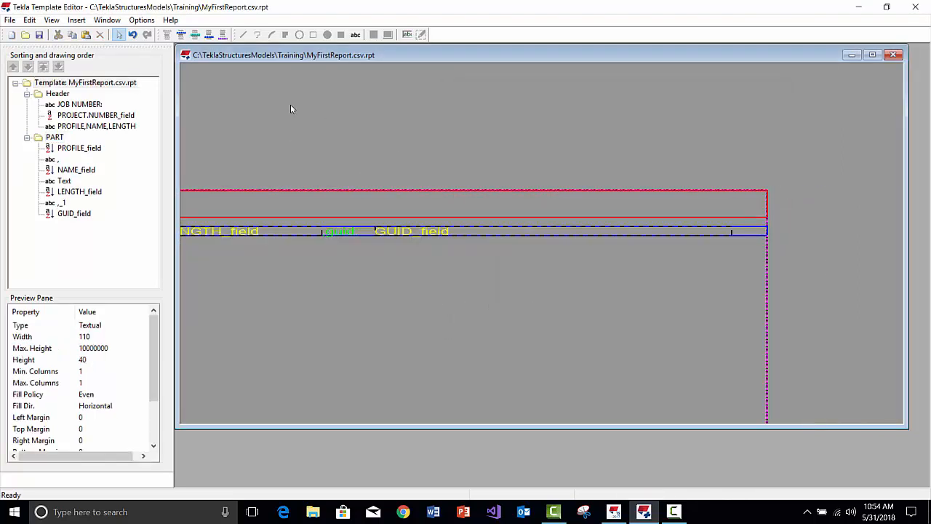
left_click(40, 35)
- Switch to Tekla Structures and create the MyFirstReport.csv report from all objects, replacing the existing file
scroll(498, 264, "down", 2)
scroll(382, 300, "down", 2)
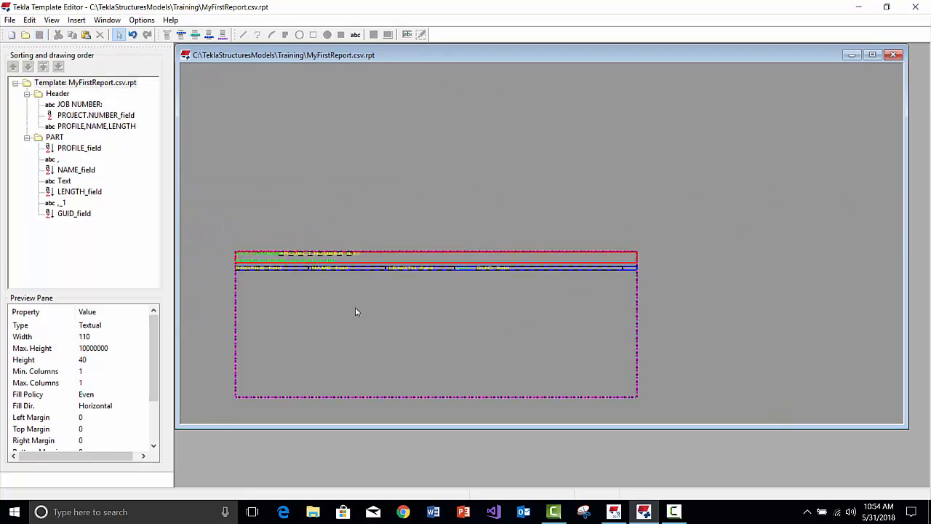
scroll(355, 312, "up", 1)
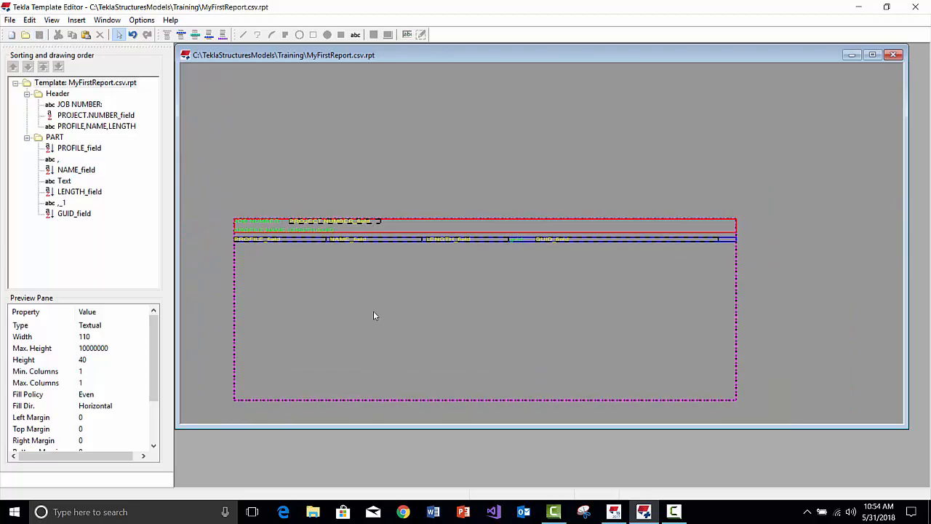
left_click(603, 419)
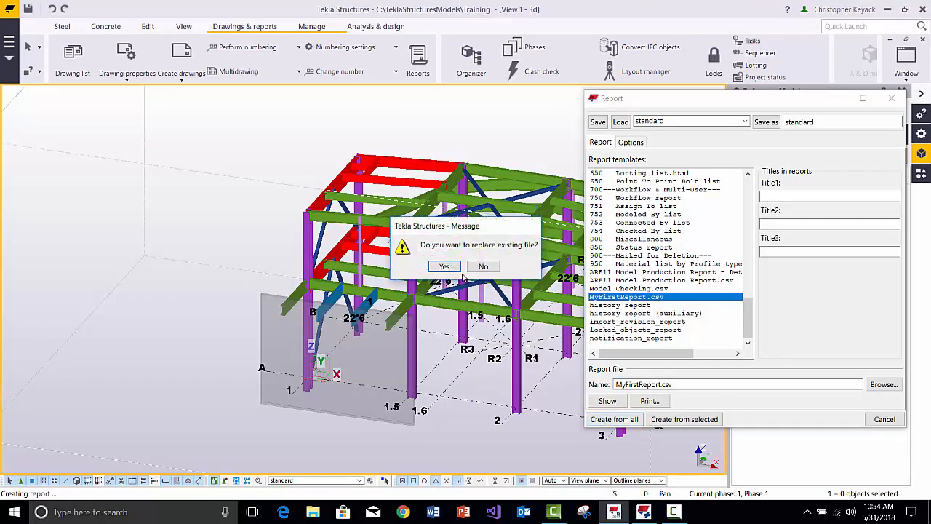
left_click(444, 266)
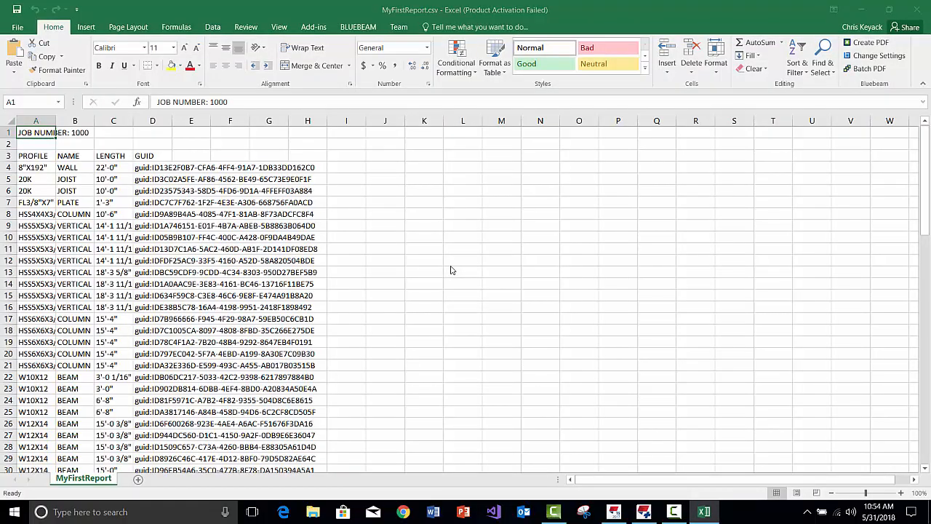
- Examine the LENGTH and GUID columns of the new report to check how the parts are listed individually
left_click(589, 372)
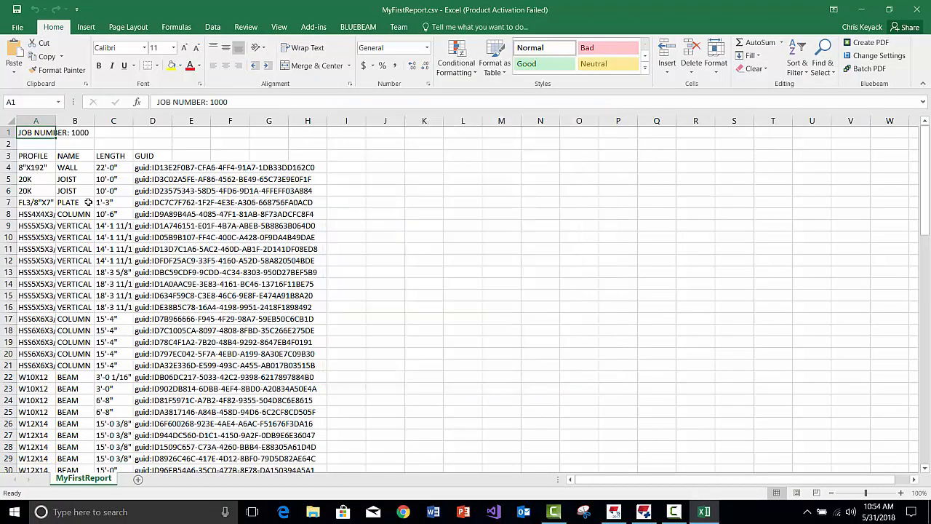
left_click(119, 182)
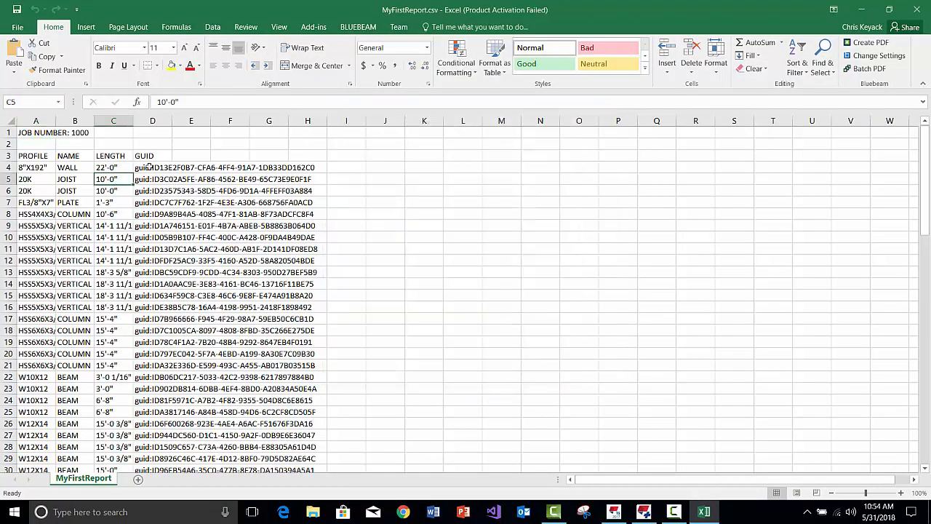
left_click(116, 247)
left_click(138, 236)
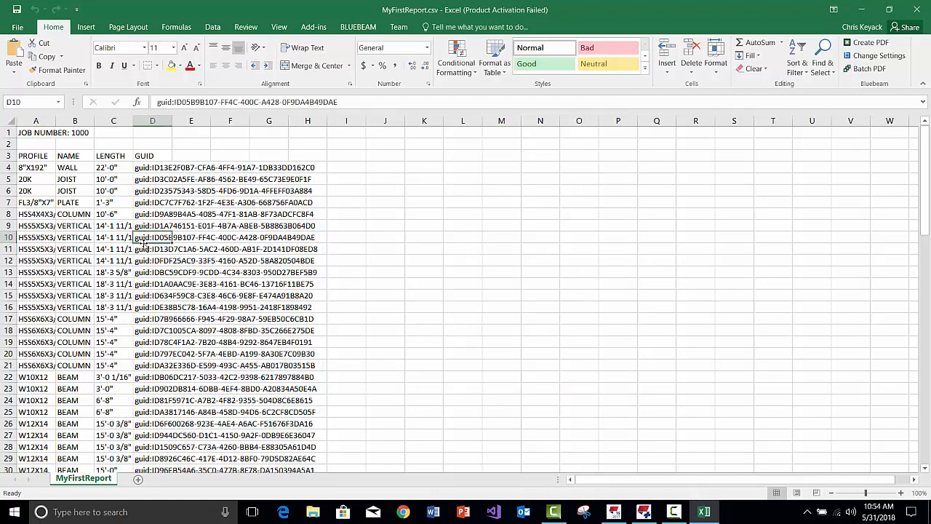
- Compare the GUIDs of the wall and joist rows in the CSV report and close the spreadsheet
left_click(146, 164)
left_click(40, 164)
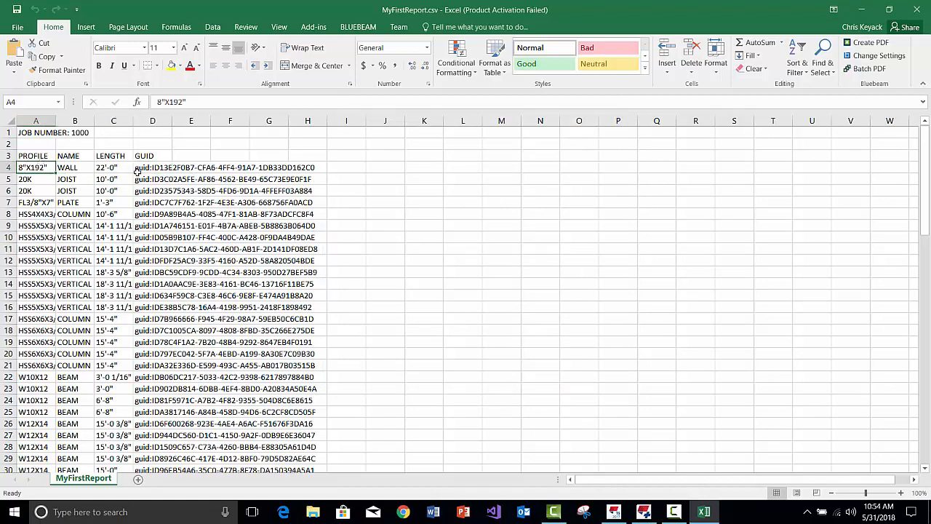
left_click(137, 169)
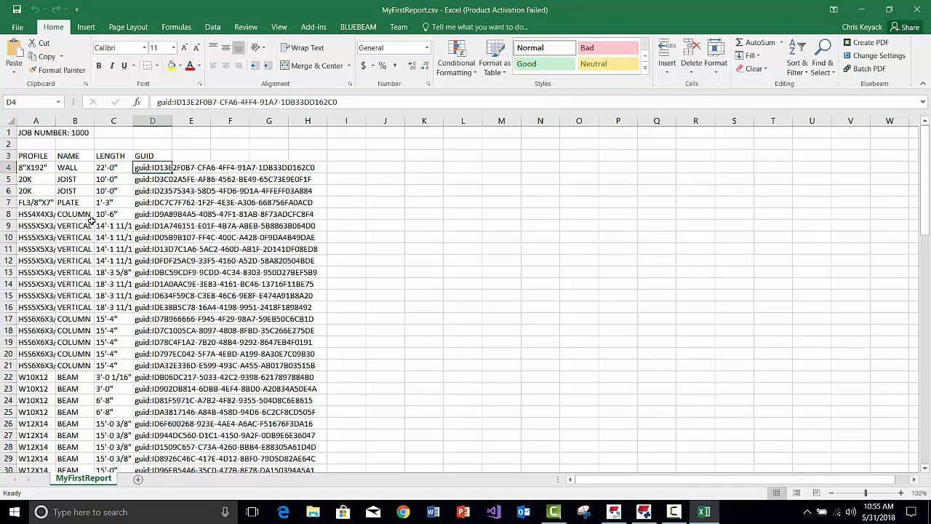
left_click(157, 192)
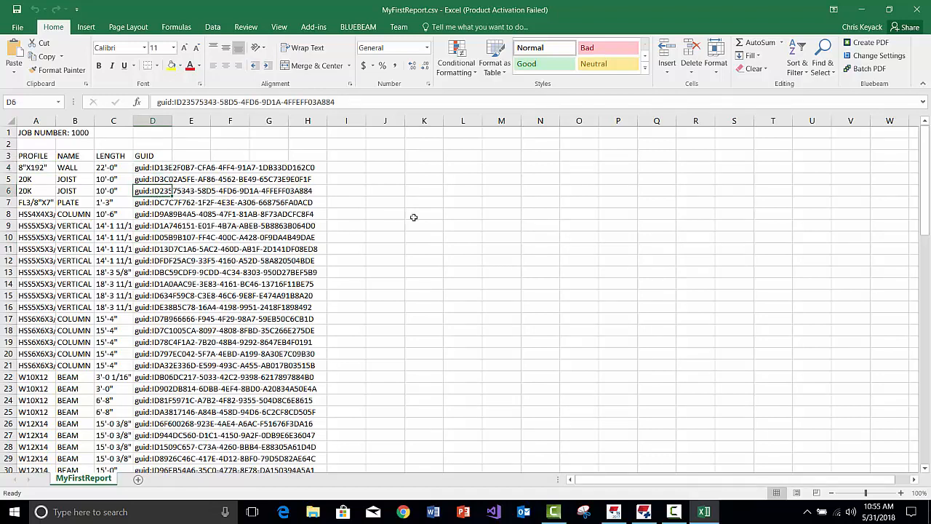
left_click(914, 10)
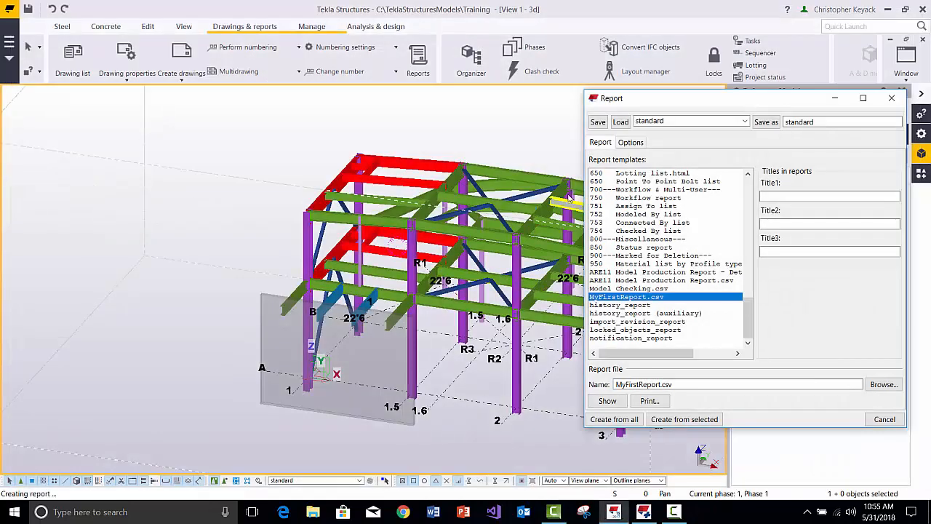
- Set reports to show On dialog, create MyFirstReport.csv from all objects, and move the report list clear of the model
left_click(630, 142)
left_click(702, 161)
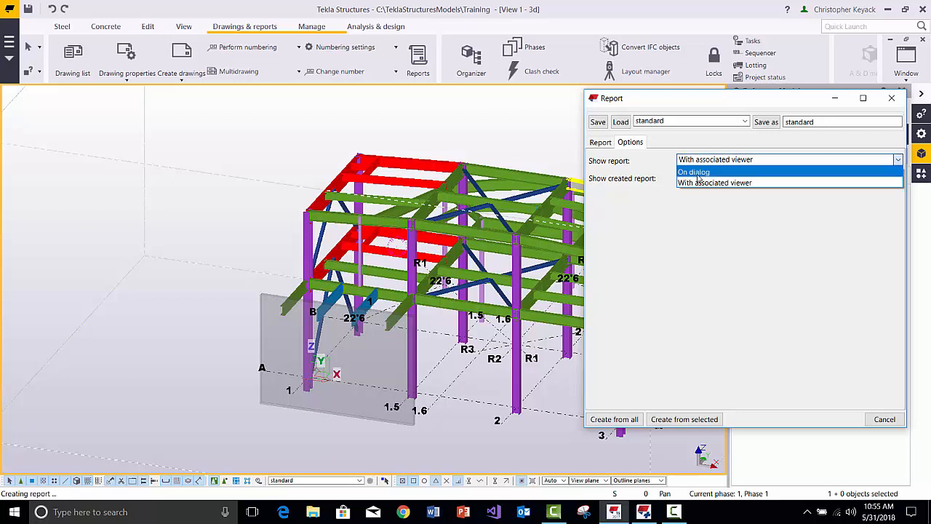
left_click(698, 168)
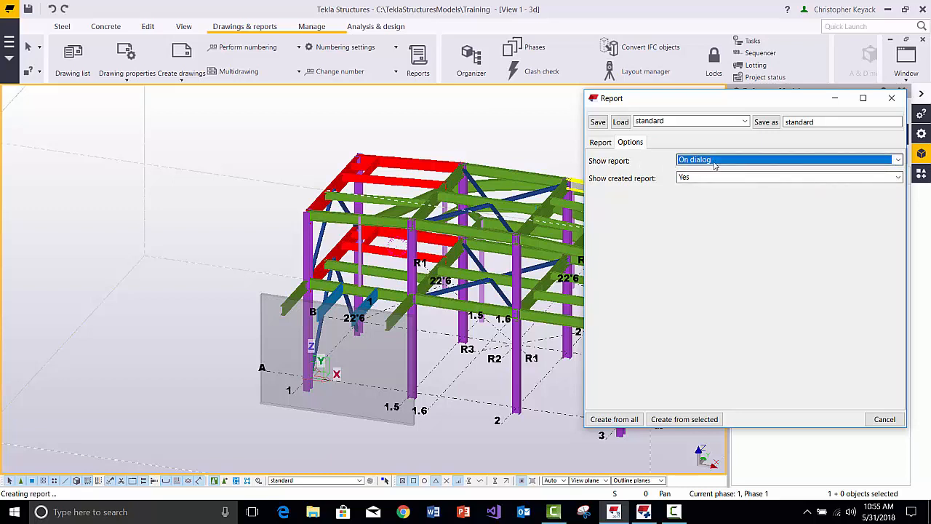
left_click(600, 142)
left_click(609, 420)
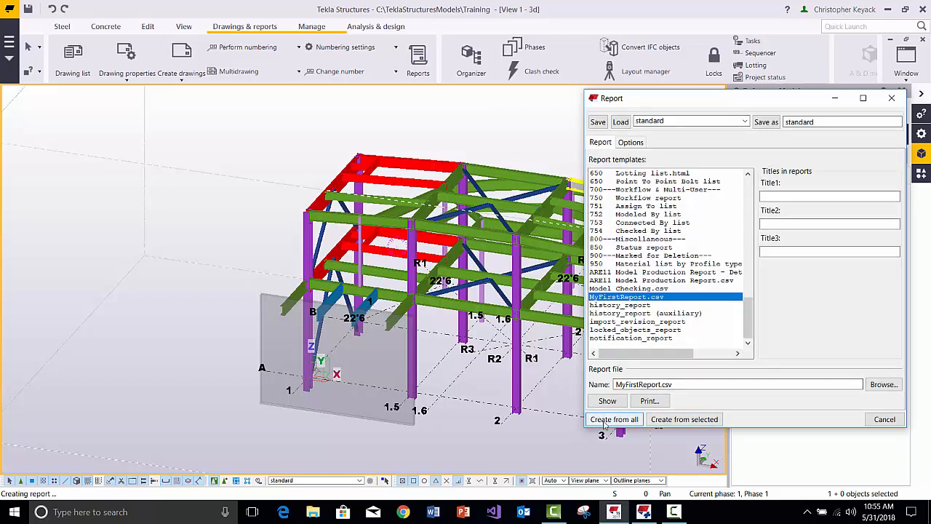
left_click(445, 267)
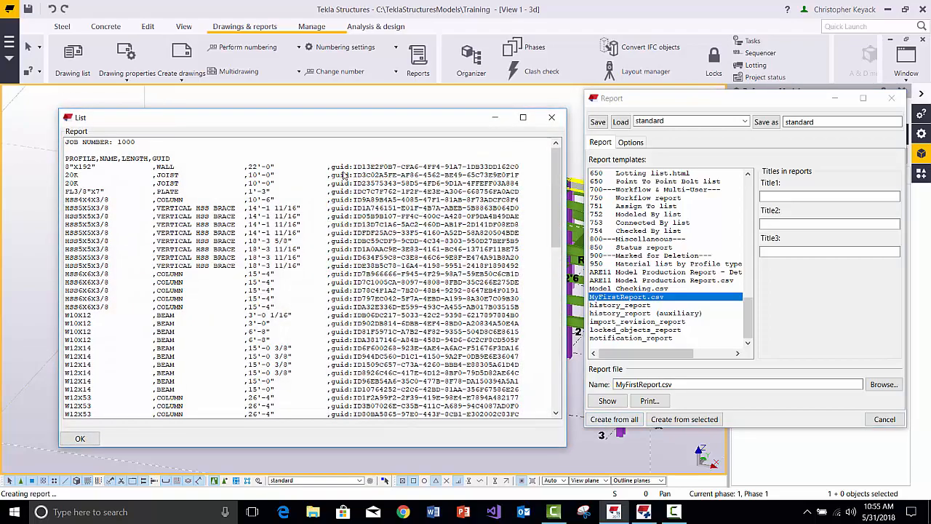
left_click_drag(346, 125, 705, 113)
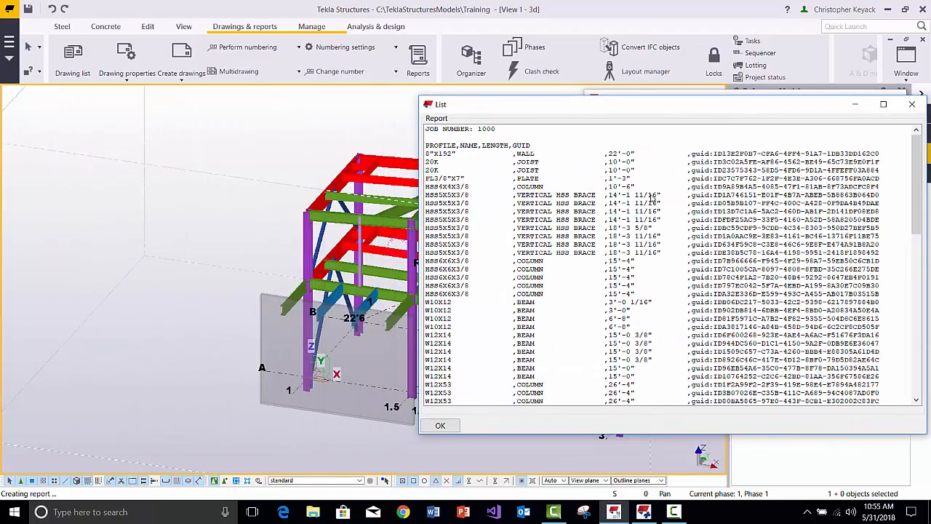
- Select the first HSS5X5X3/8 vertical brace in the report list and zoom the model view to that part
left_click(558, 196)
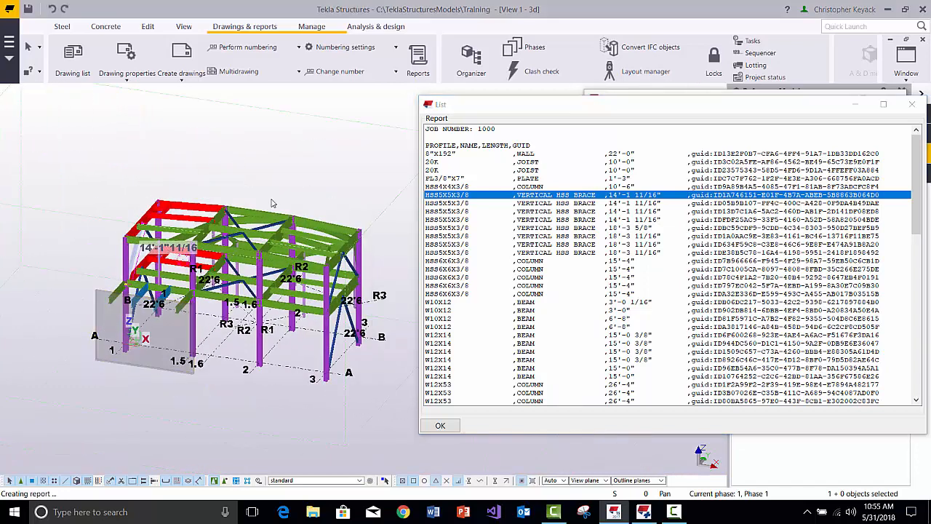
right_click(104, 178)
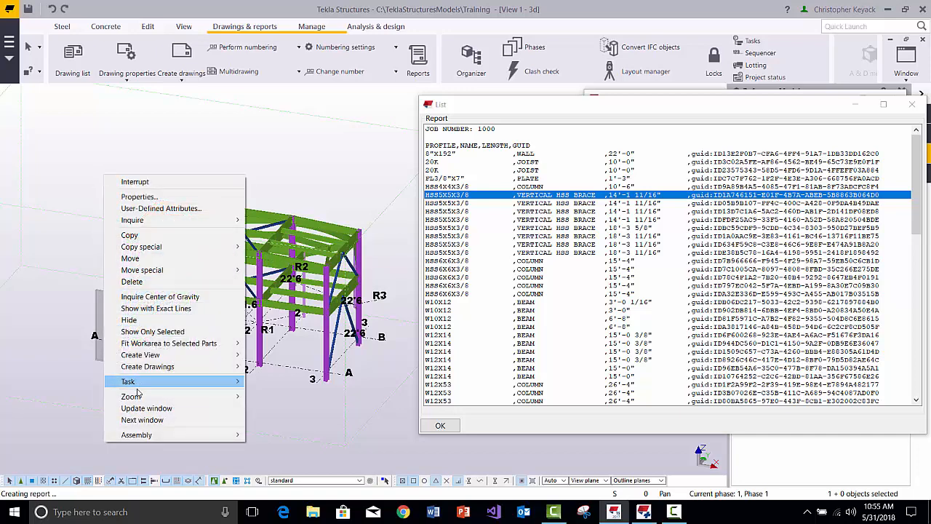
mouse_move(195, 396)
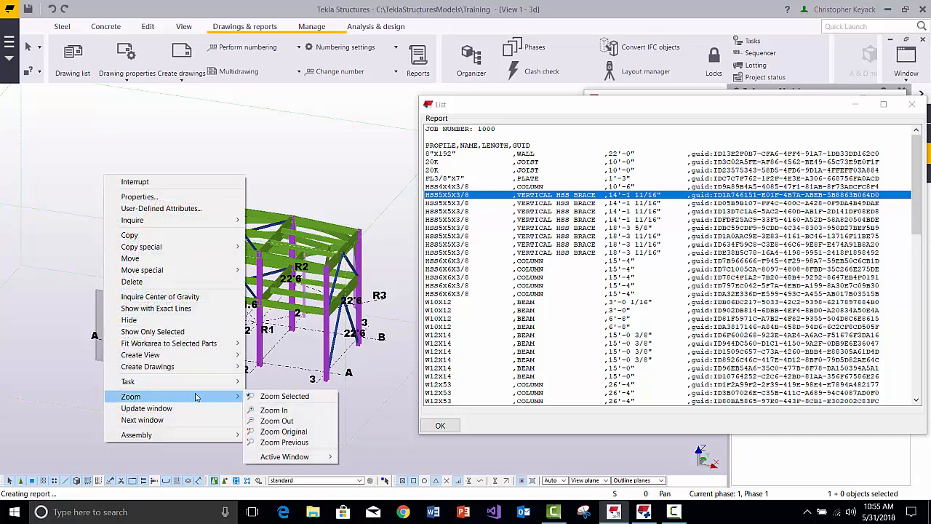
left_click(275, 399)
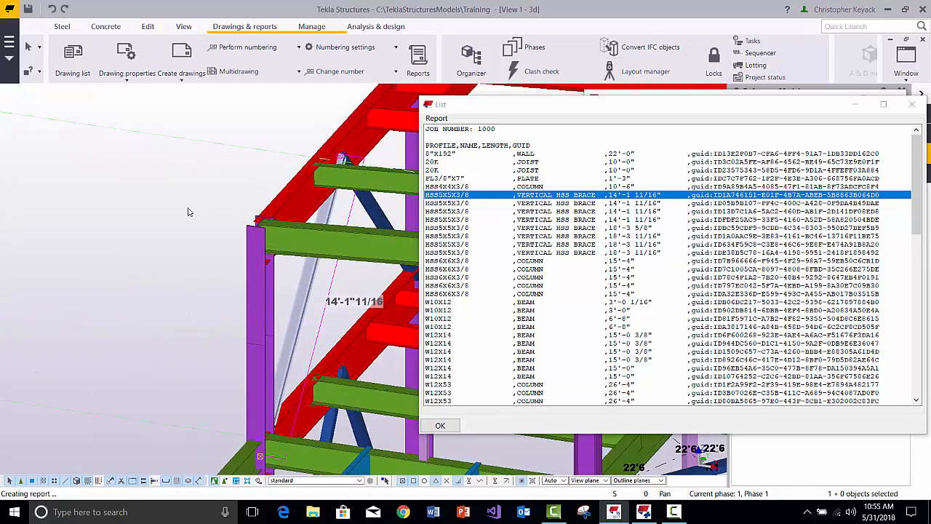
left_click(162, 210)
scroll(200, 222, "down", 2)
middle_click_drag(199, 222, 117, 211)
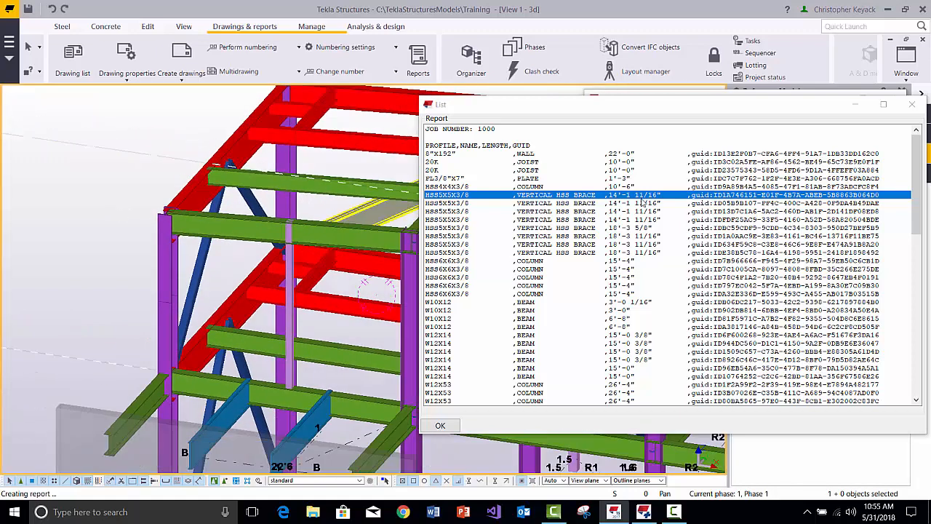
- Select the wall, an HSS brace and several W10X12 and W12X14 beams in the report list to locate them in the model
left_click(469, 155)
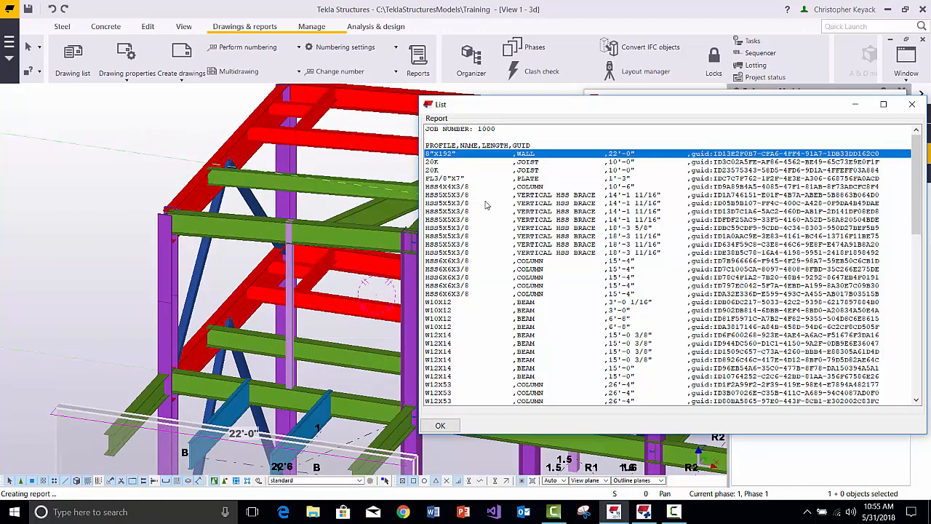
left_click(481, 237)
left_click(467, 302)
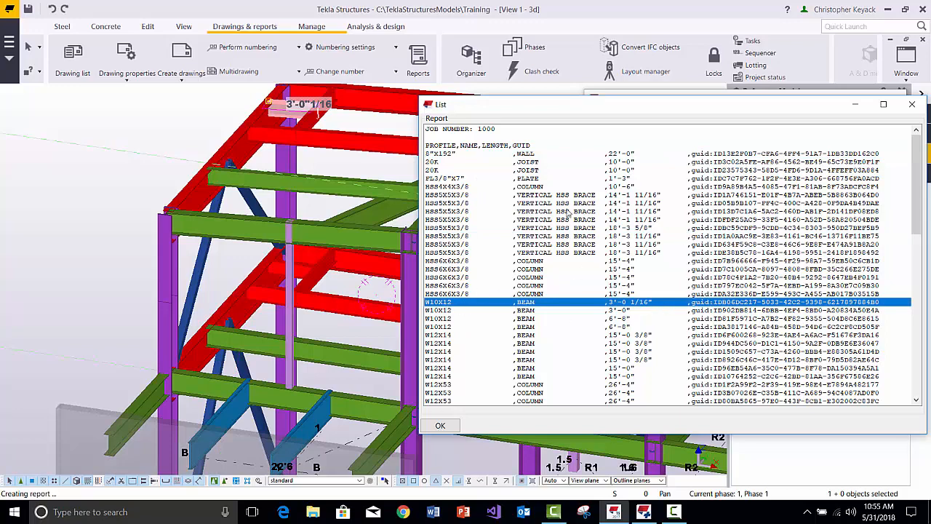
left_click(466, 310)
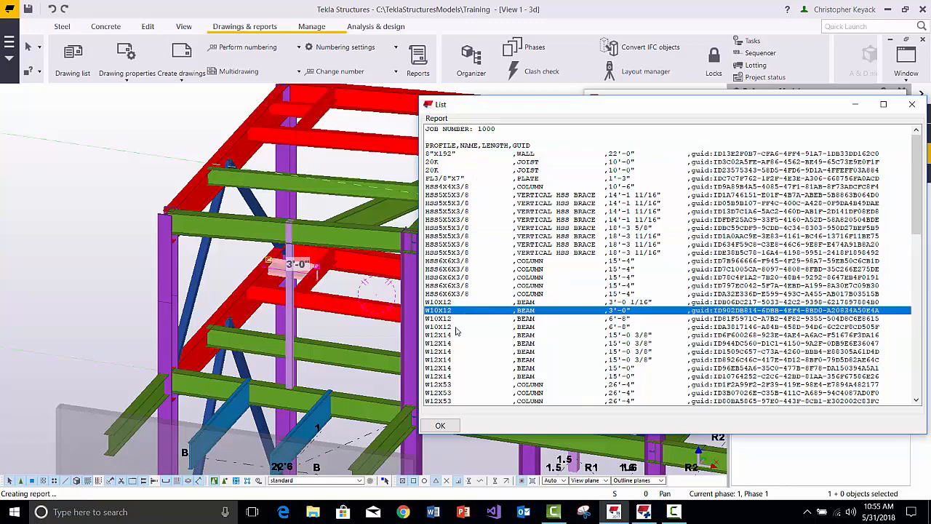
left_click(456, 328)
left_click(448, 351)
middle_click_drag(261, 286, 235, 277)
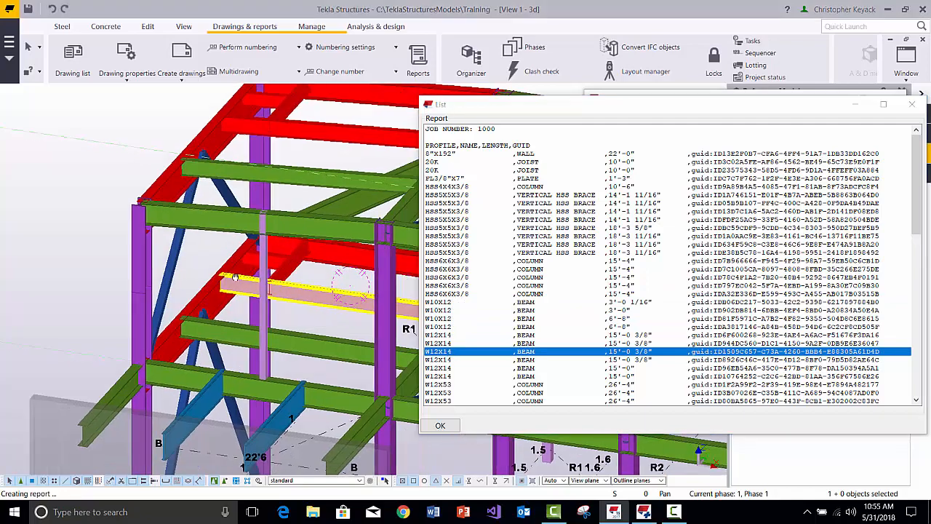
scroll(235, 277, "down", 6)
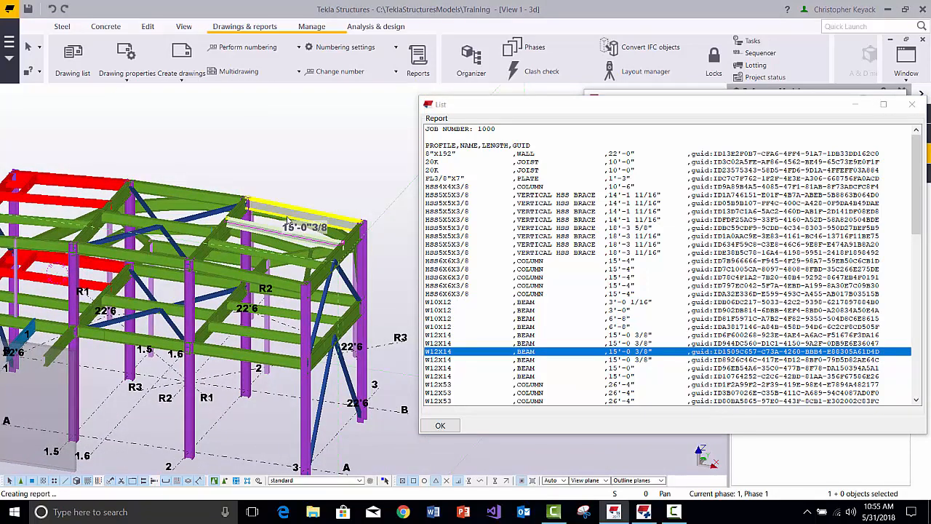
scroll(287, 222, "up", 5)
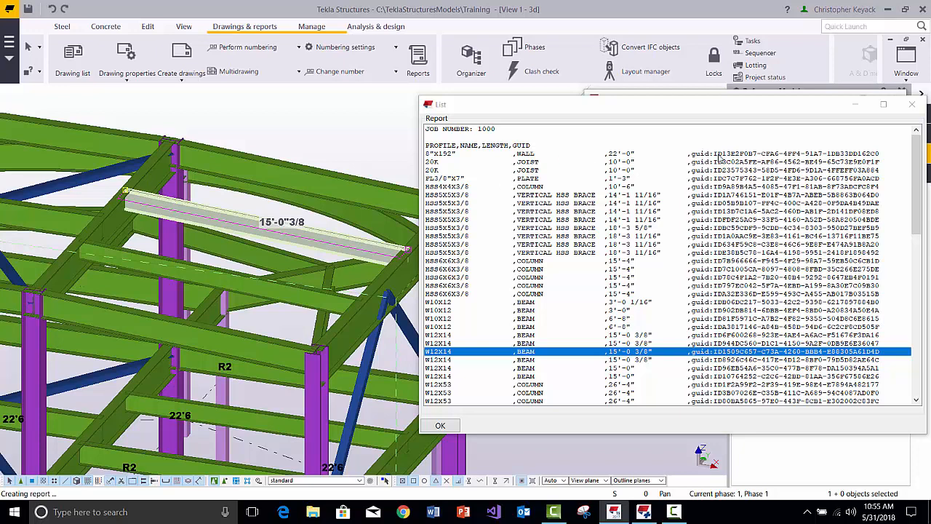
- Select further HSS5X5X3/8 brace rows and an HSS6X6X3/8 column in the report list to locate them in the model
left_click(708, 212)
left_click(714, 244)
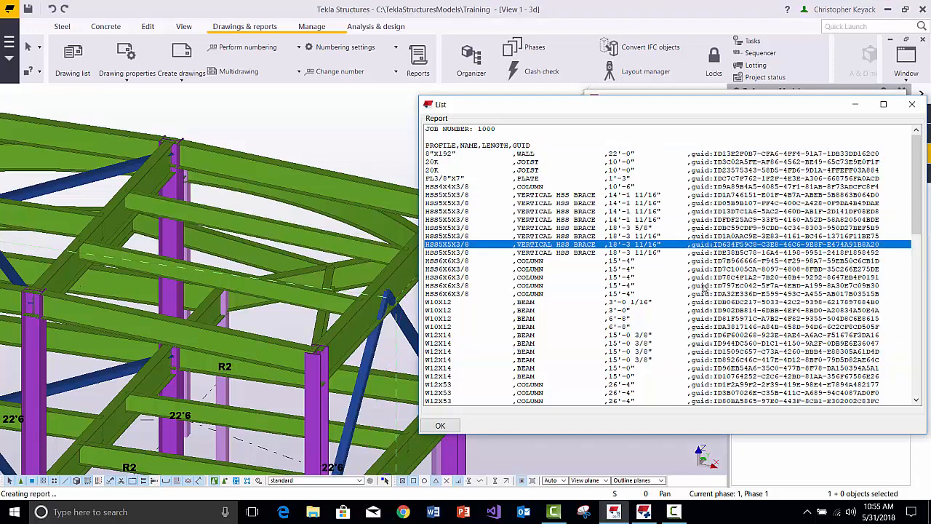
left_click(695, 285)
scroll(641, 323, "down", 2)
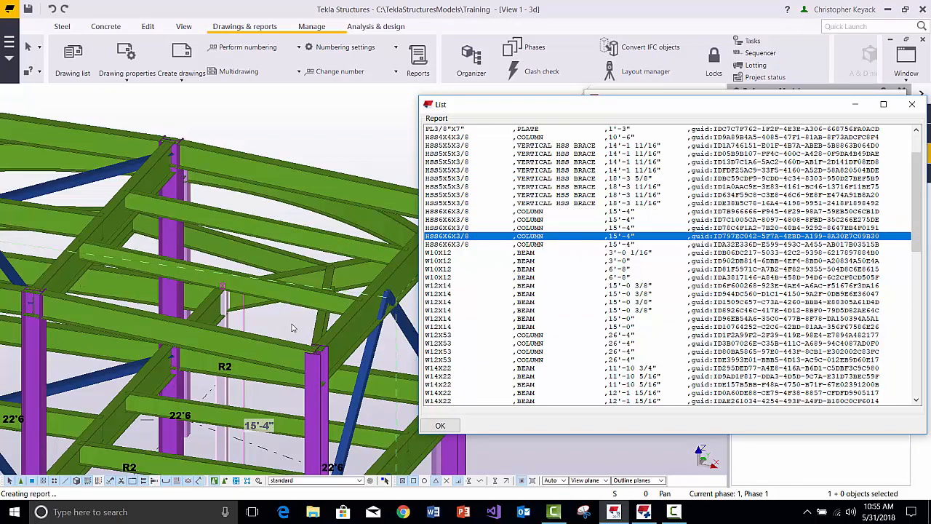
middle_click_drag(144, 226, 245, 105, "ctrl")
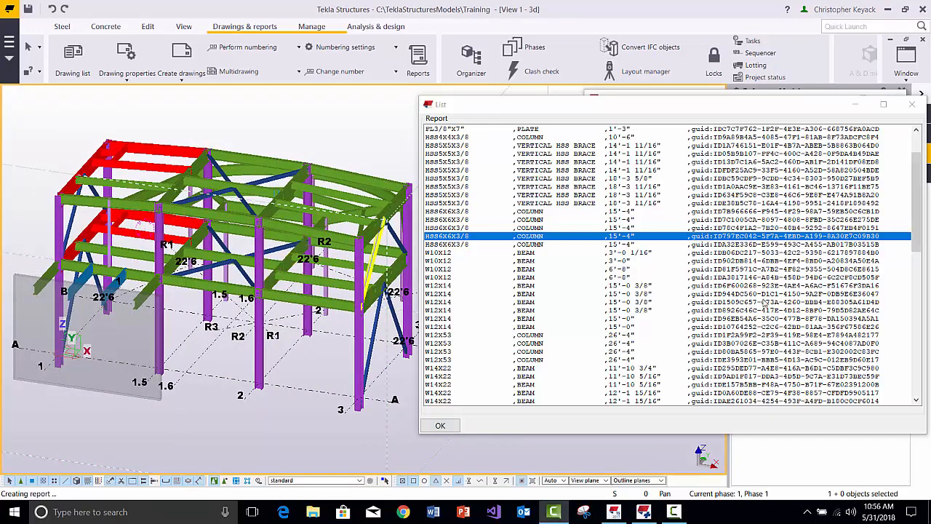
- Locate the HSS4X4X3/8 column, a W10X12 beam, a brace, a joist and the plate from the report list, and close the list
scroll(510, 232, "up", 2)
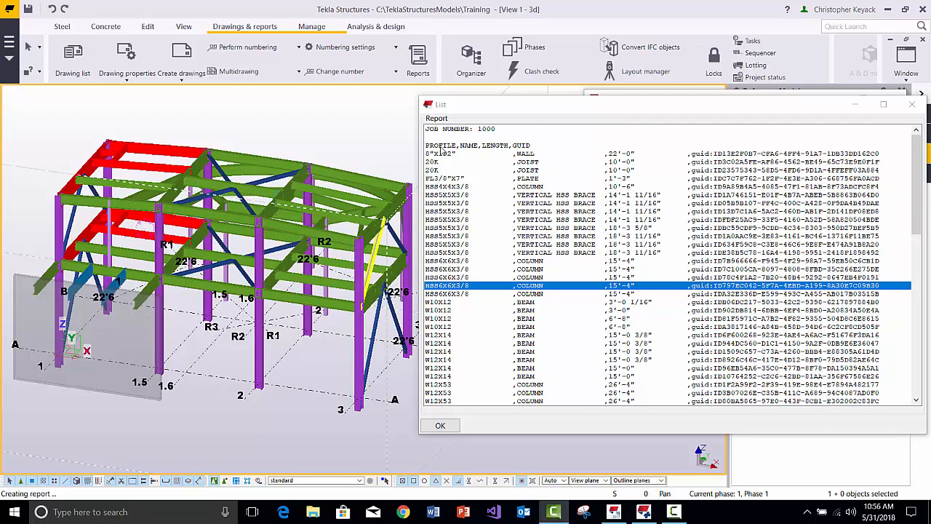
left_click(438, 187)
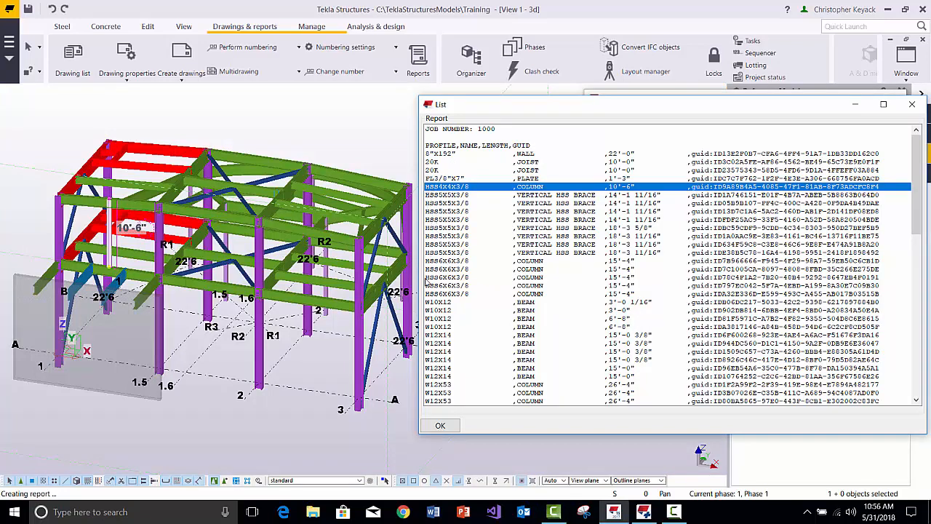
left_click(433, 303)
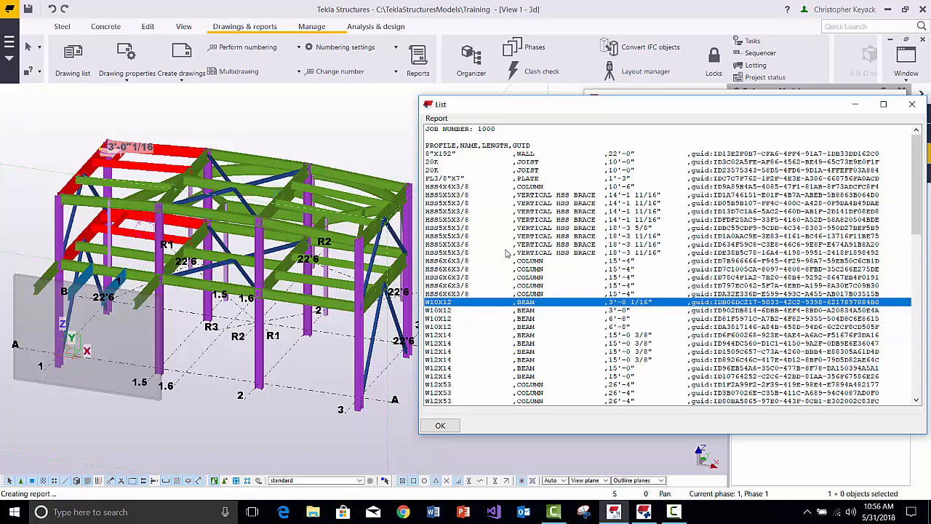
left_click(519, 204)
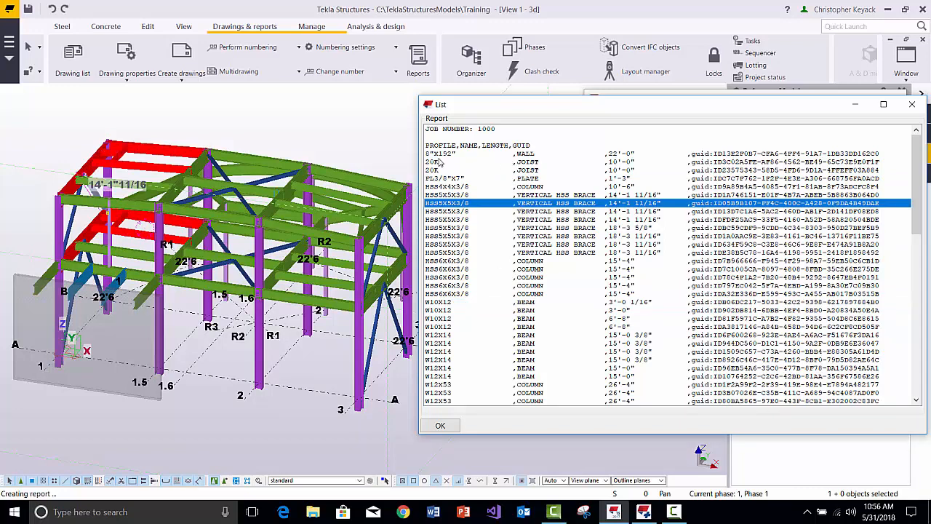
left_click(440, 162)
left_click(525, 179)
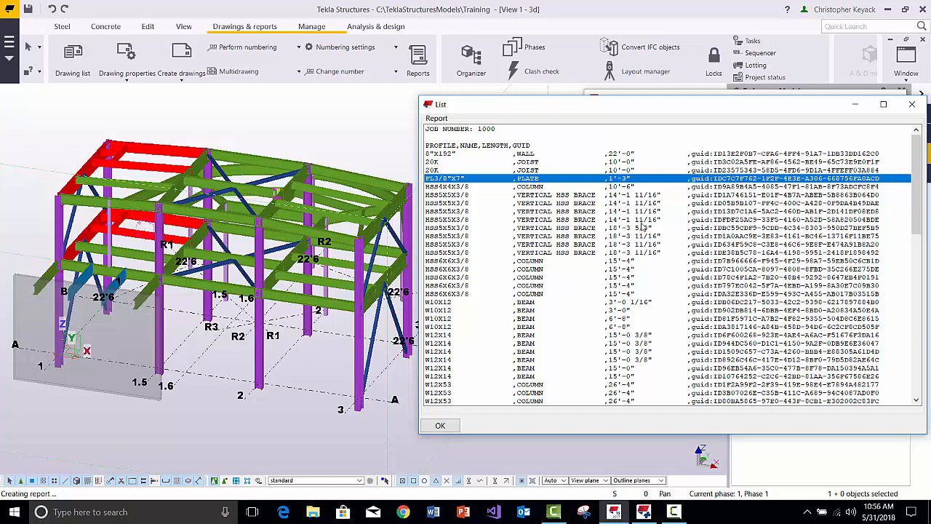
left_click(911, 104)
- Switch to Tekla Template Editor and review the properties of the PART row and its PROFILE, NAME, LENGTH and GUID fields
key("alt+Tab")
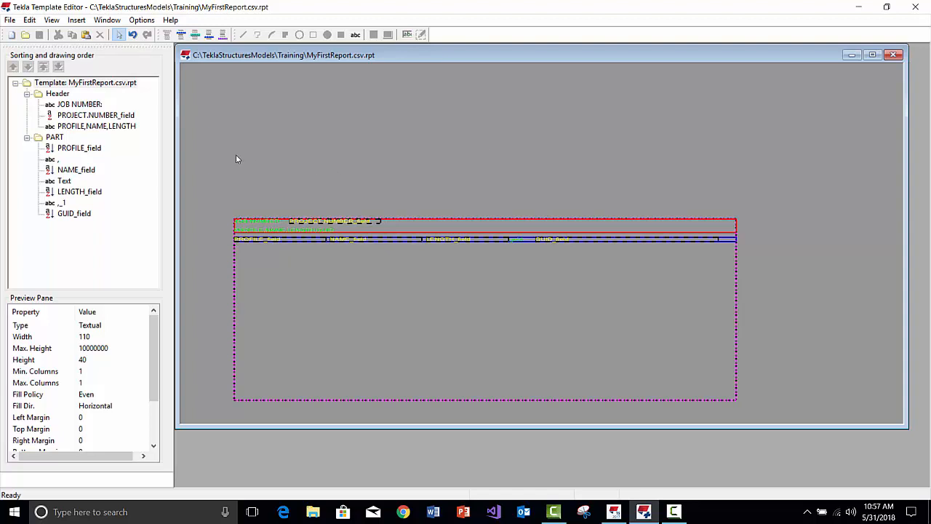
left_click(53, 137)
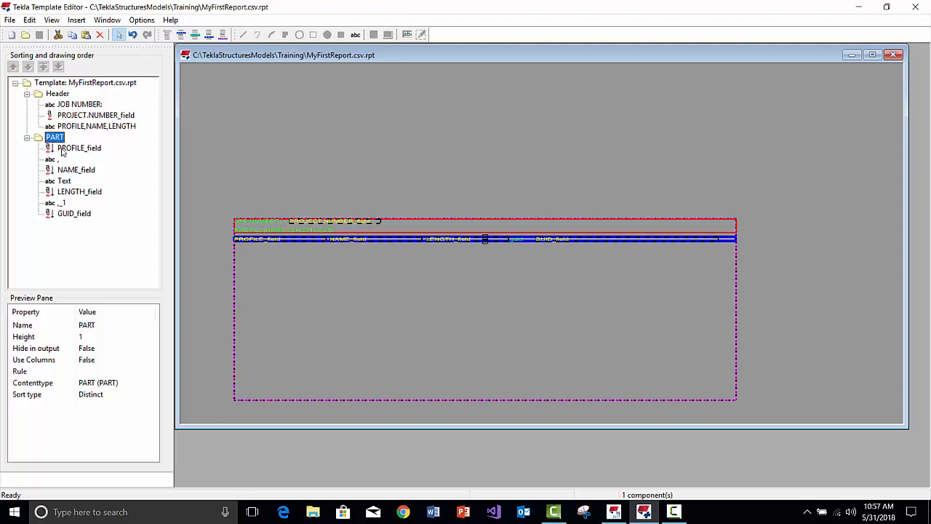
left_click(62, 149)
left_click(66, 170)
left_click(66, 193)
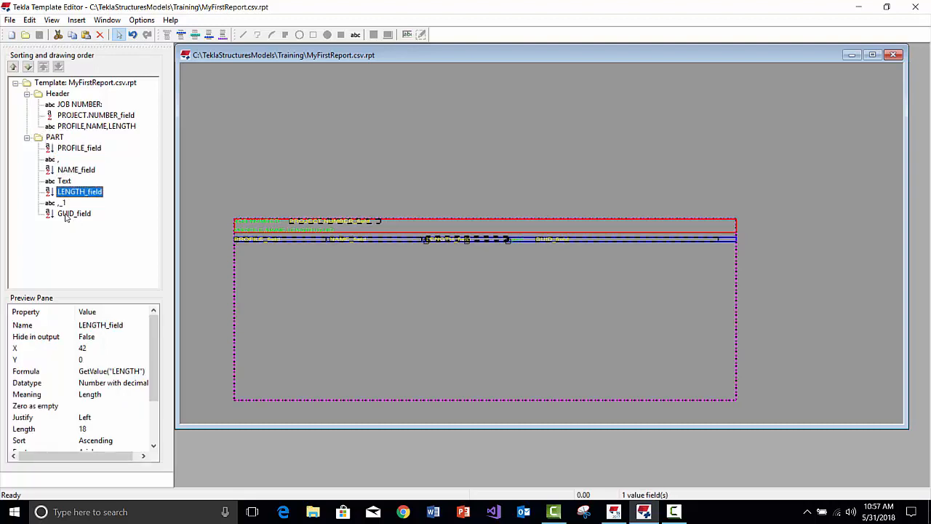
left_click(67, 215)
scroll(220, 182, "up", 3)
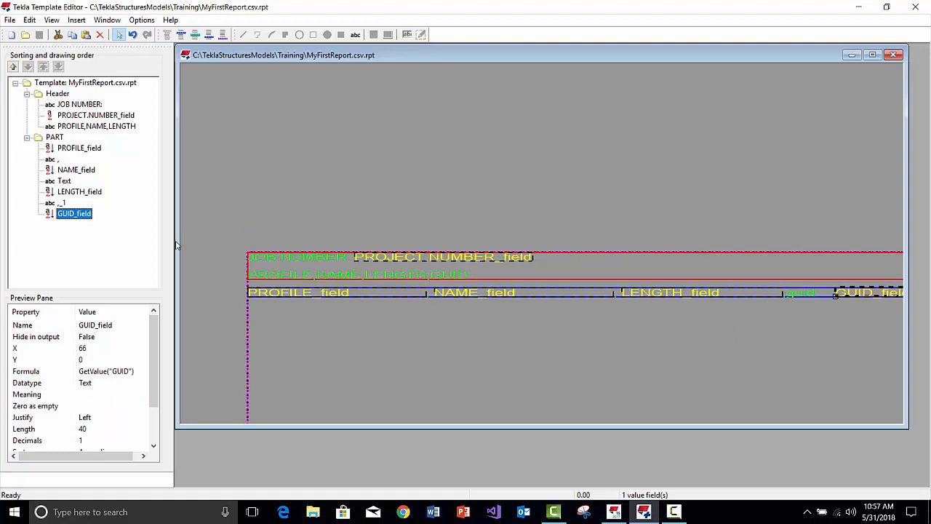
- Review the sort order options of the PROFILE field in its value field properties, and close them without changes
left_click(62, 149)
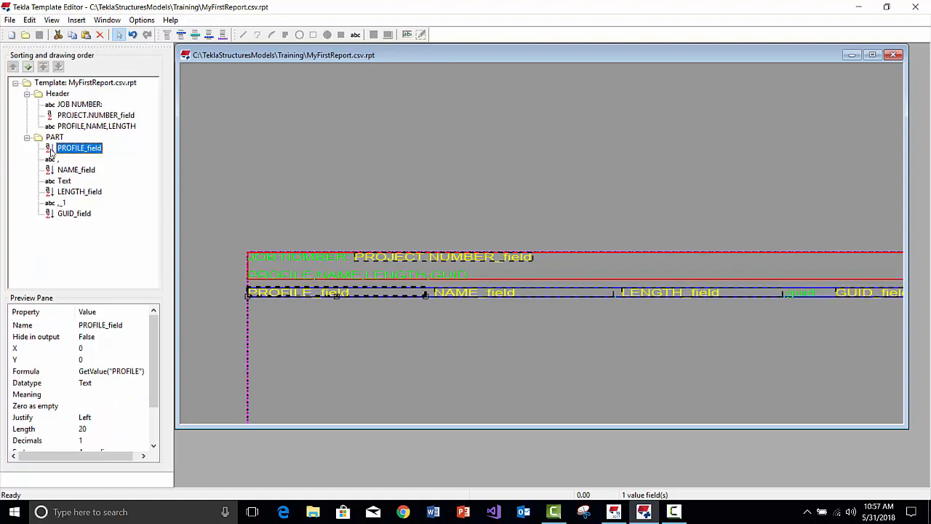
double_click(318, 296)
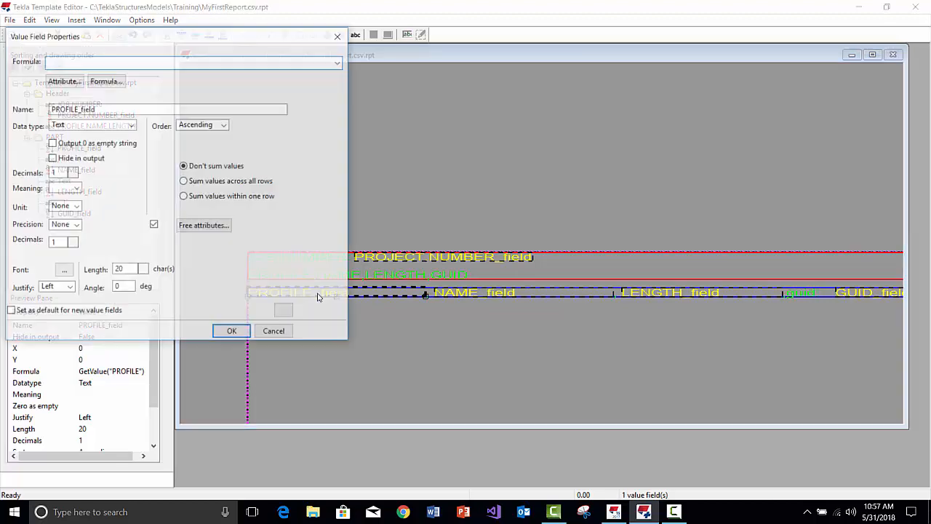
left_click_drag(258, 57, 686, 116)
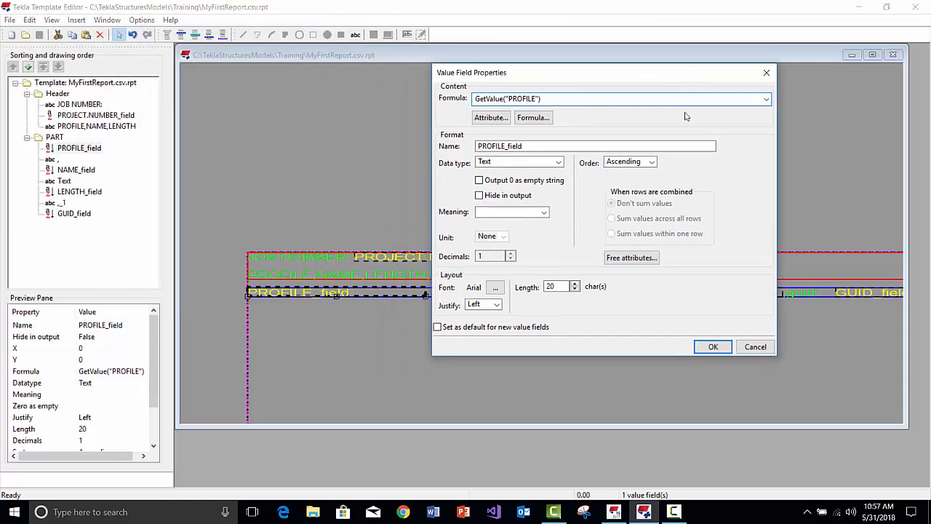
left_click(627, 162)
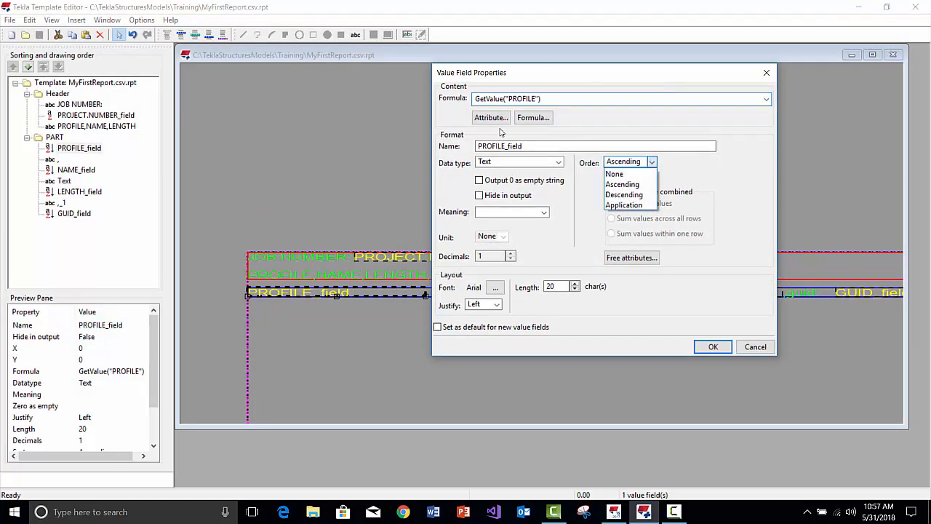
left_click(624, 163)
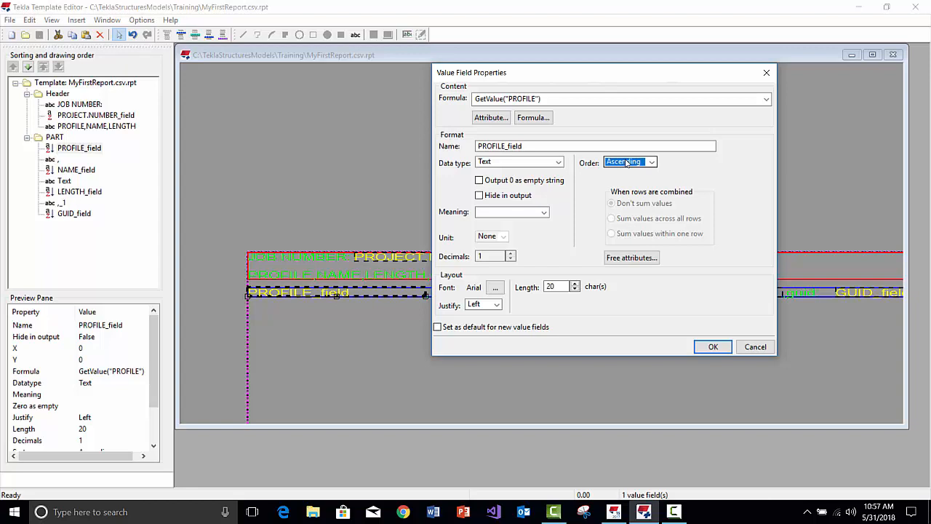
left_click(755, 346)
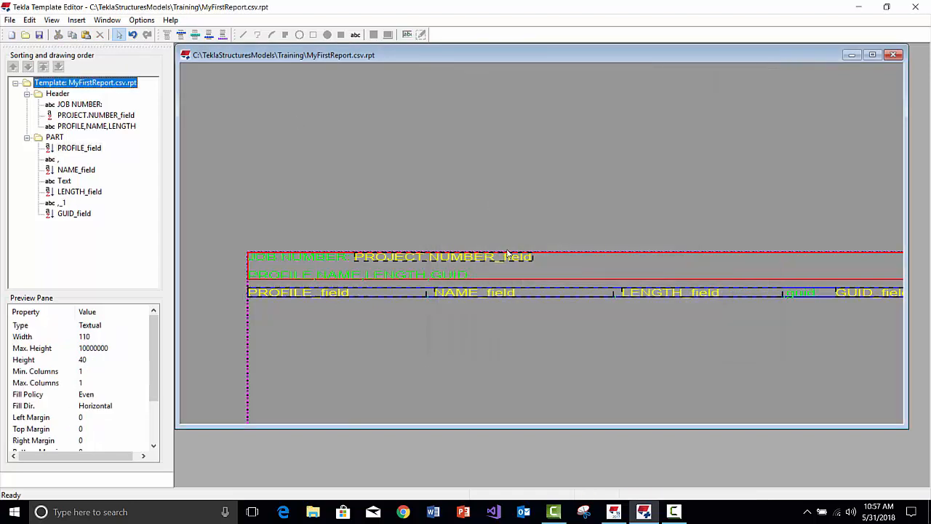
- Examine the sequence of the PROFILE and NAME fields within the PART row's sorting and drawing order
left_click(470, 293)
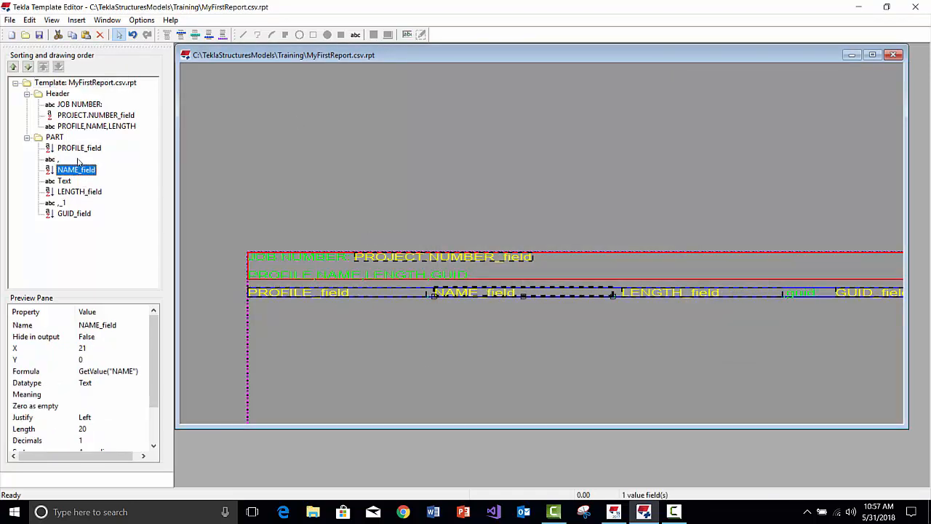
left_click(58, 147)
left_click(54, 138)
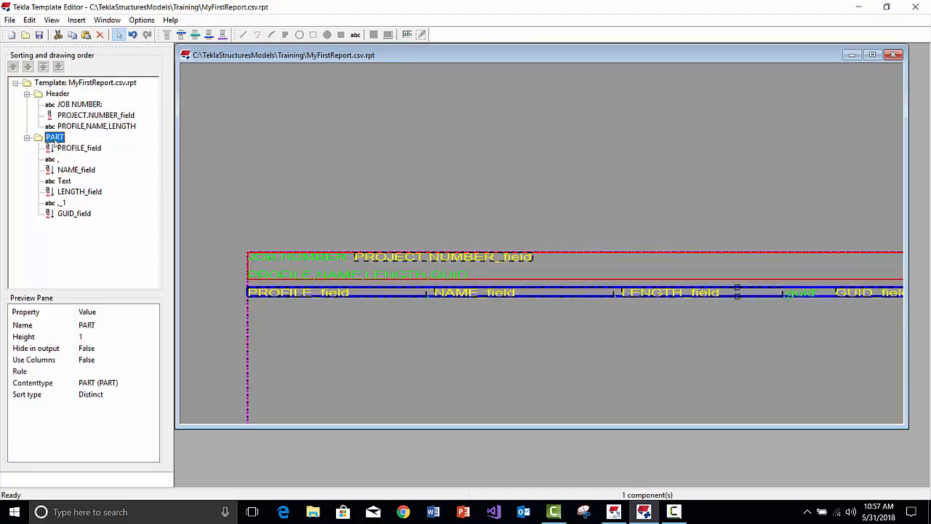
left_click(78, 149)
left_click(71, 172)
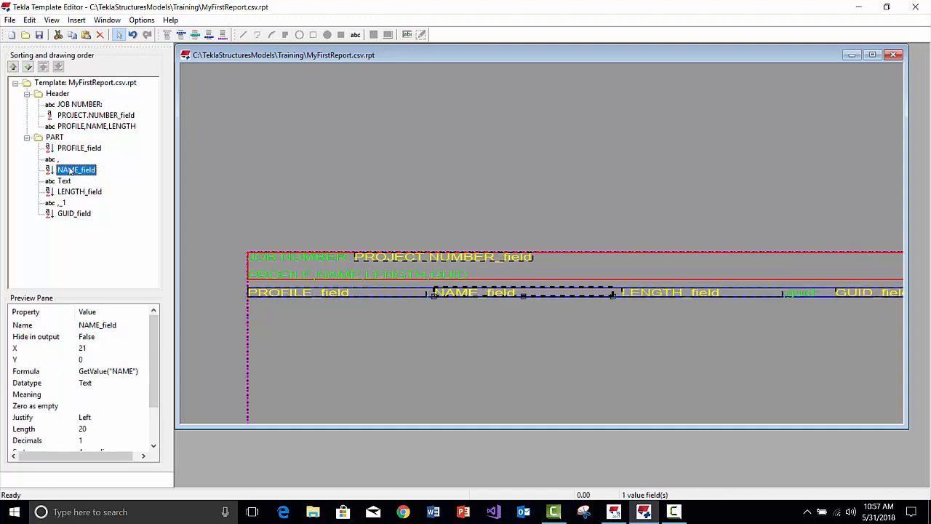
left_click(74, 150)
left_click(71, 171)
left_click(70, 150)
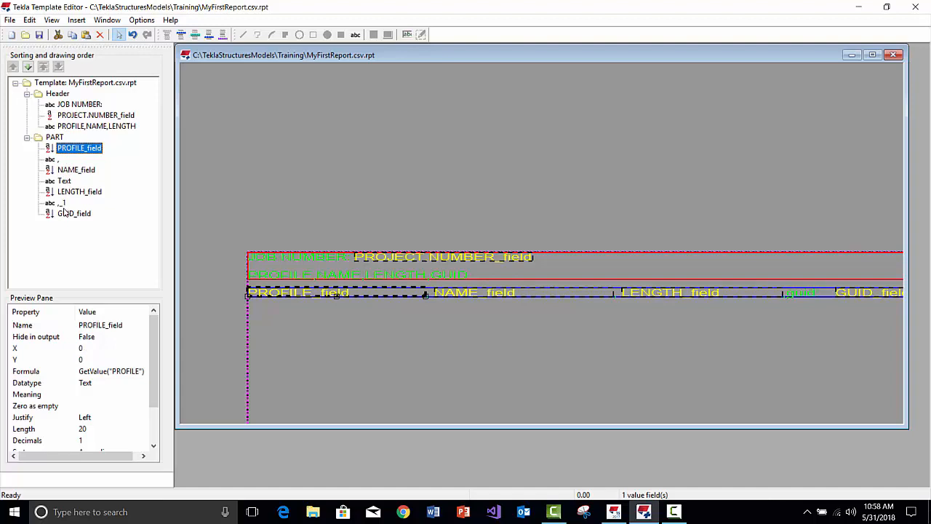
- Move the NAME field ahead of the PROFILE field in the PART row's sorting order
left_click(72, 171)
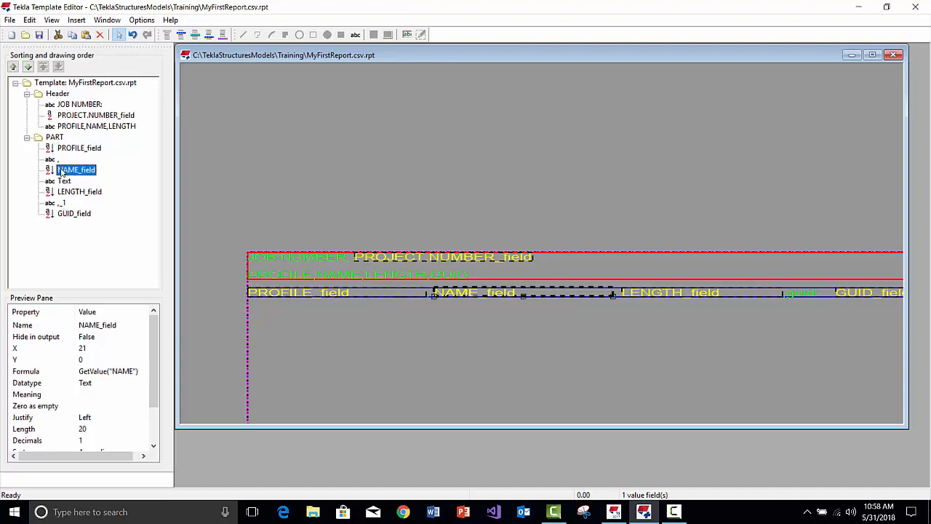
left_click(13, 66)
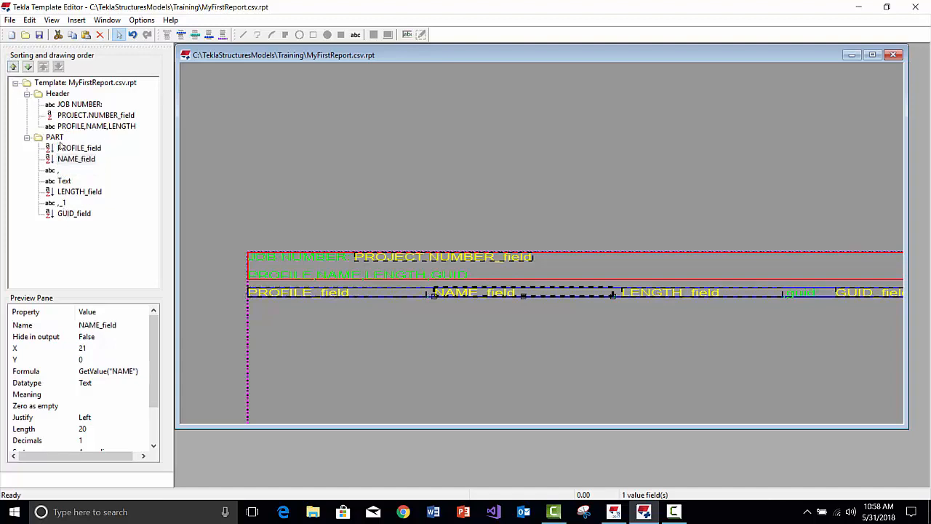
left_click(12, 66)
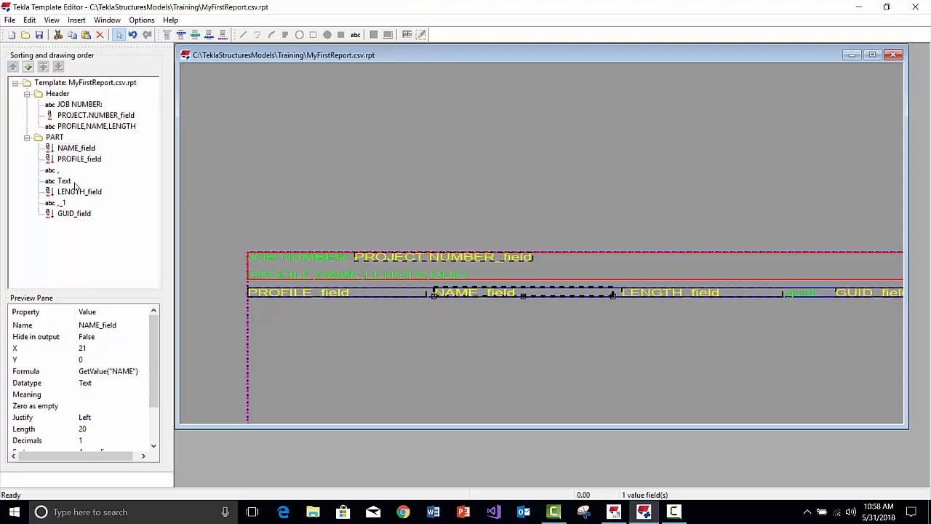
left_click(416, 343)
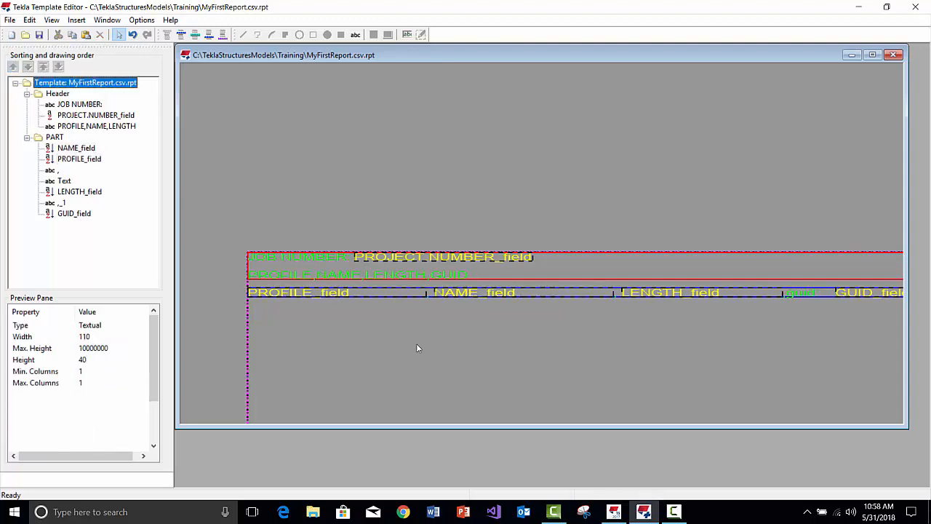
left_click(341, 294)
left_click(491, 295)
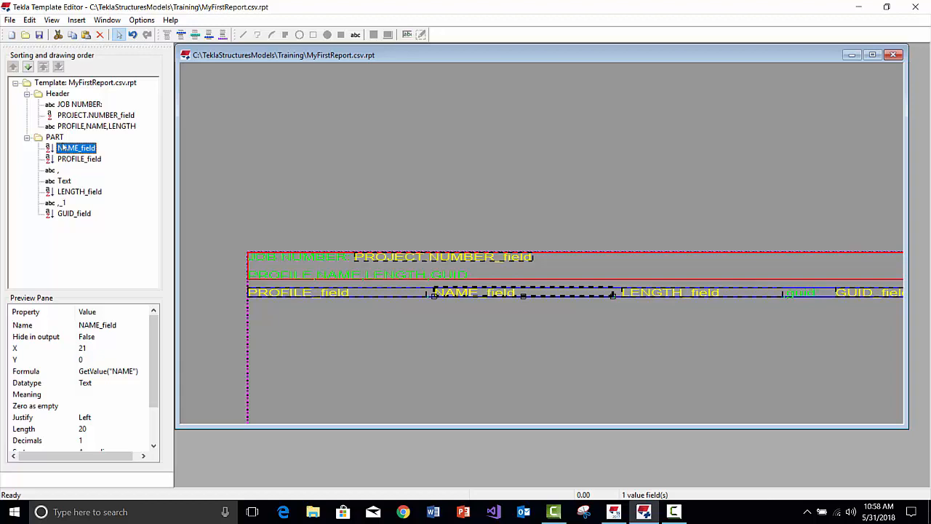
- Move the NAME field back below the PROFILE field and the comma text in the PART row's order
left_click(27, 66)
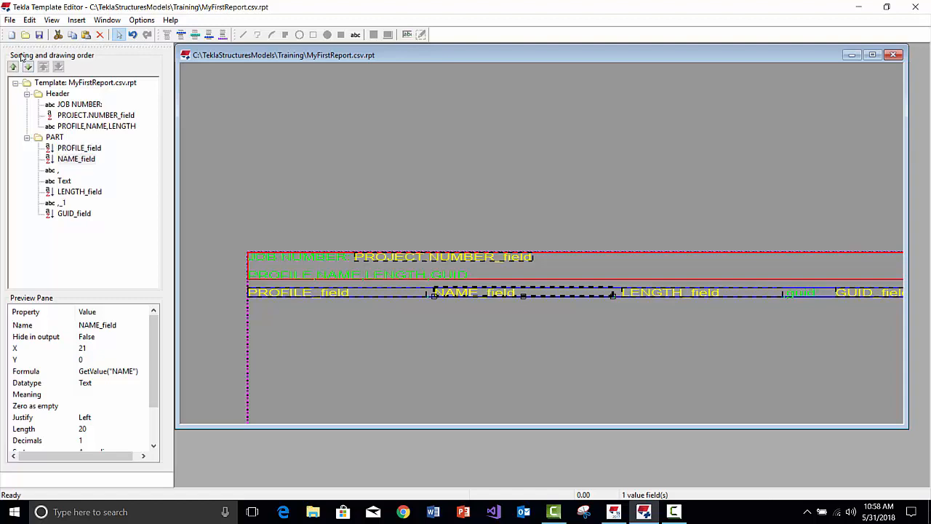
left_click(28, 67)
left_click(281, 129)
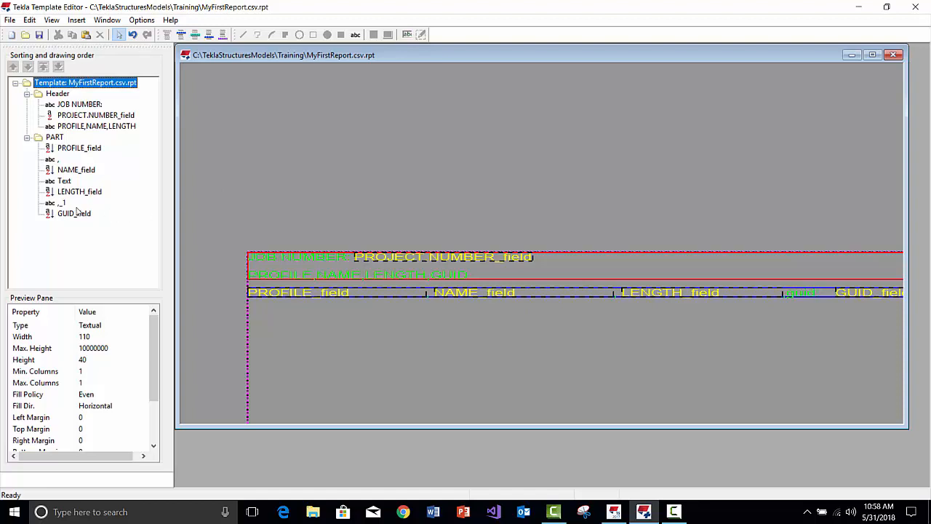
- Set the GUID field's sort order to None in its value field properties
scroll(356, 205, "down", 3)
scroll(502, 218, "up", 3)
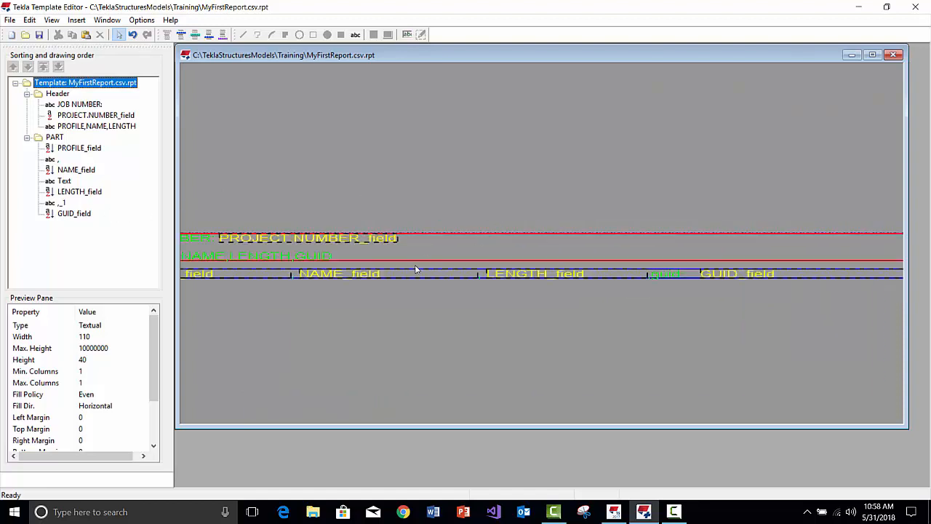
middle_click_drag(349, 308, 372, 295)
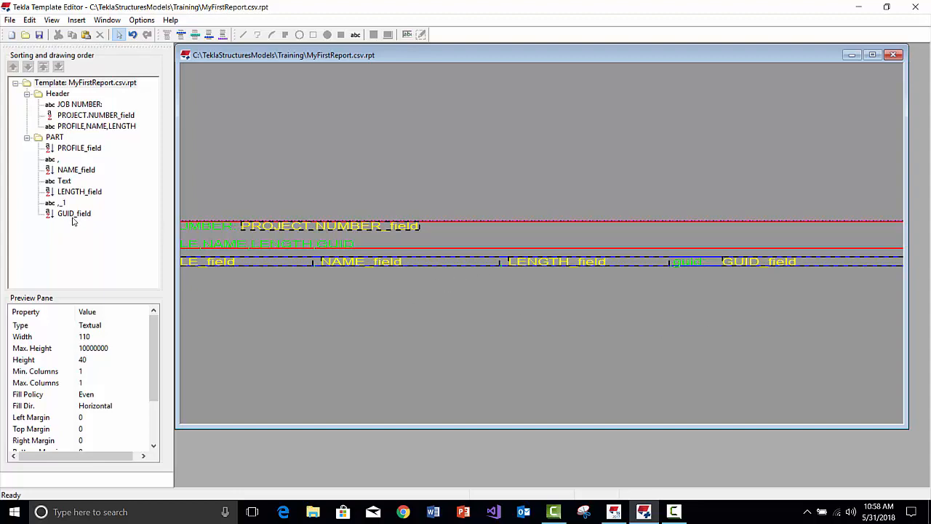
double_click(84, 214)
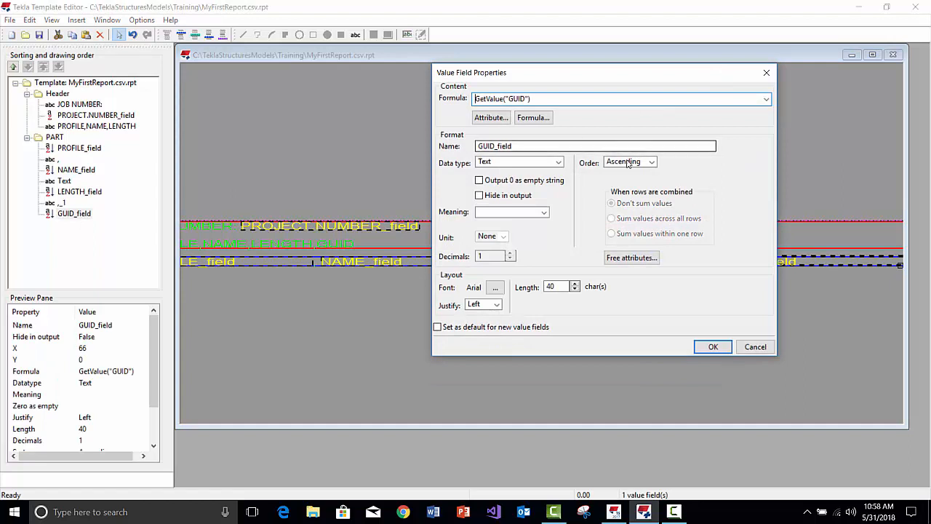
left_click(629, 162)
left_click(619, 173)
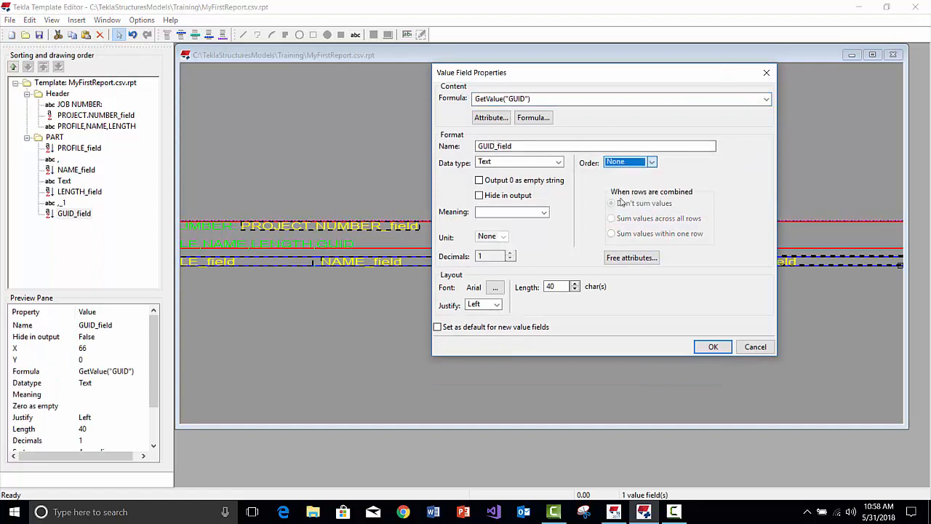
left_click(713, 347)
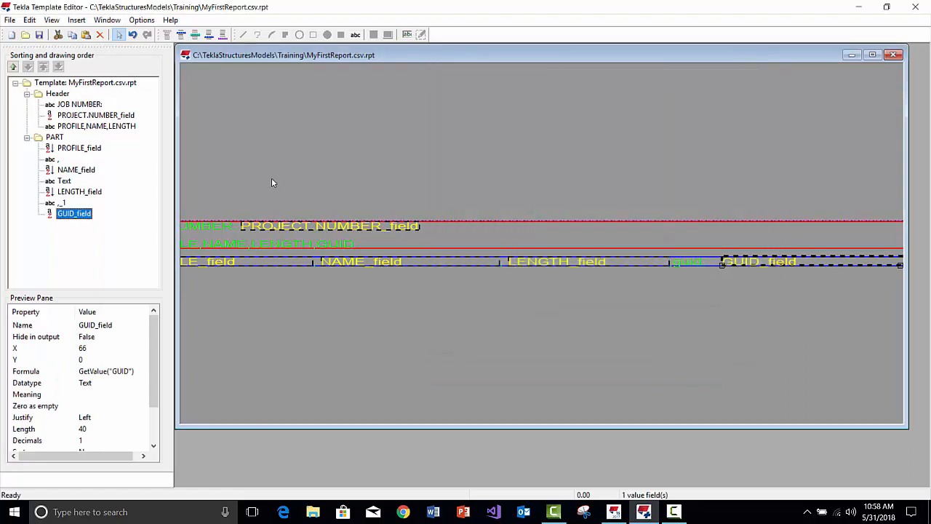
- Check the sort markers of the LENGTH and GUID fields in the PART row's field order
left_click(64, 216)
left_click(62, 203)
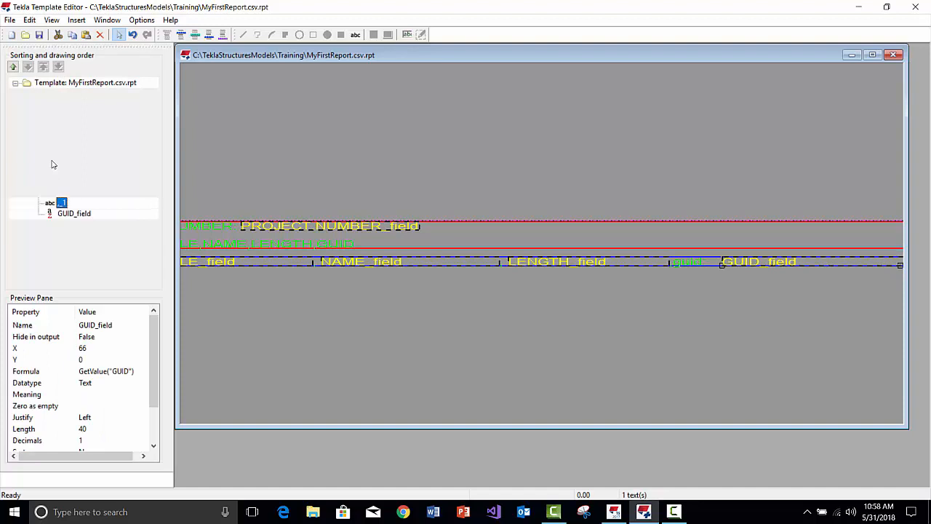
left_click(69, 215)
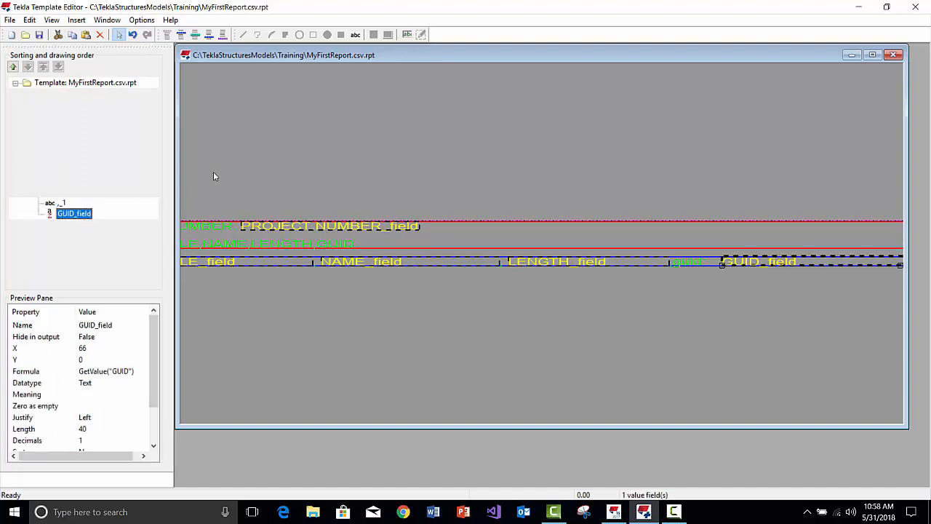
left_click(306, 130)
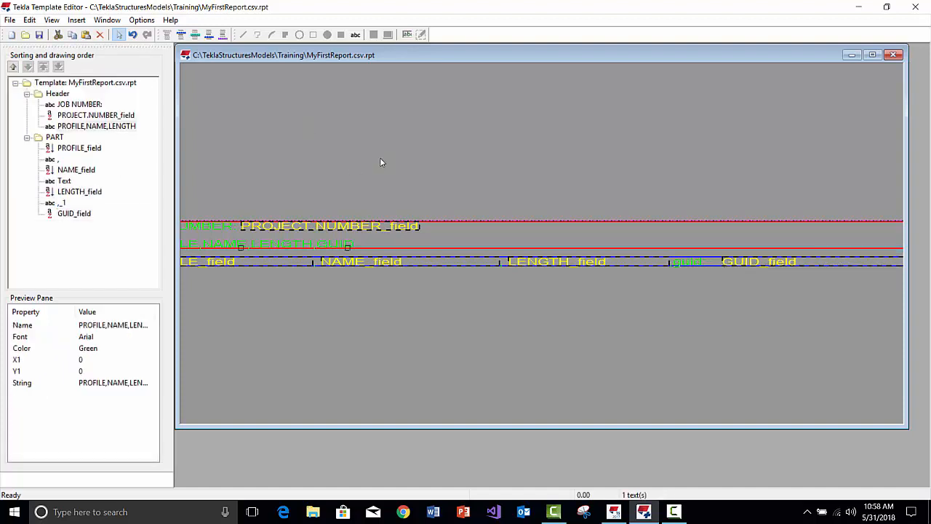
left_click(86, 193)
left_click(81, 215)
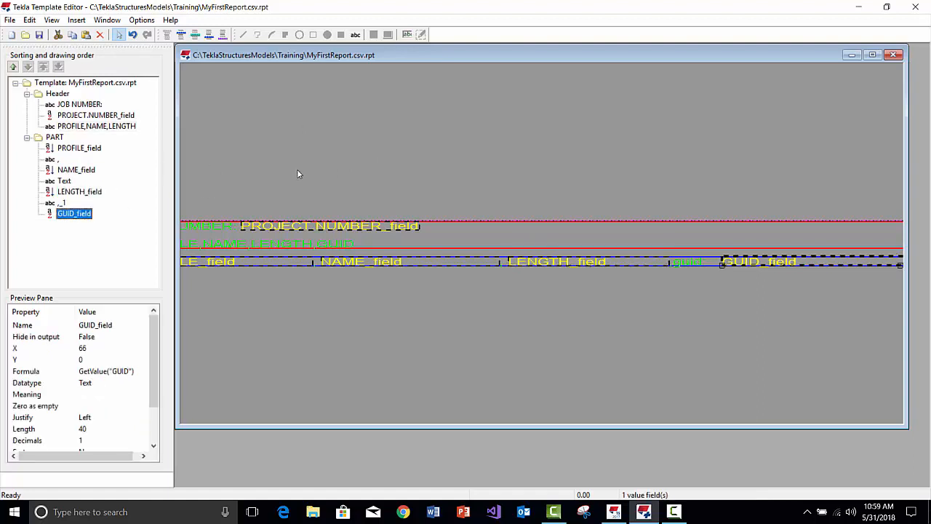
left_click(239, 139)
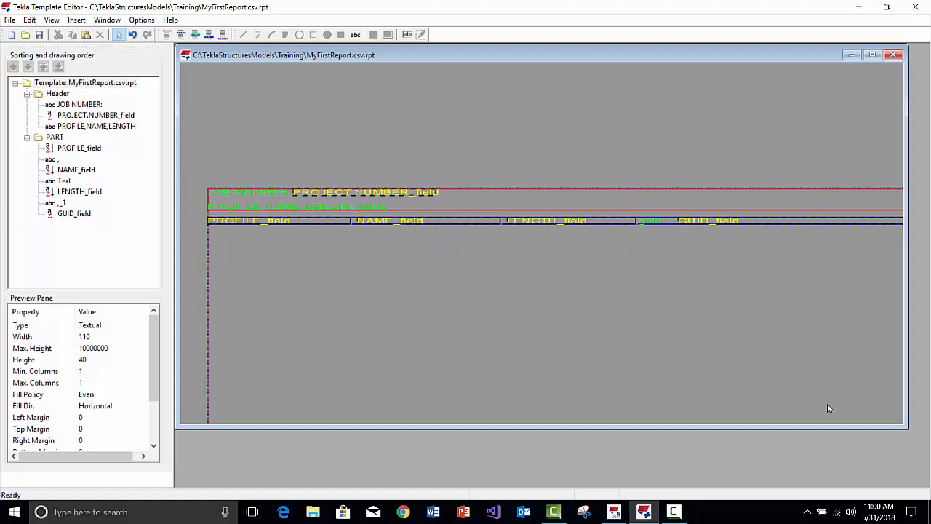
- Start an output rule for the PART row with the Rule Wizard, choosing PHASE as its first attribute
middle_click_drag(766, 327, 591, 257)
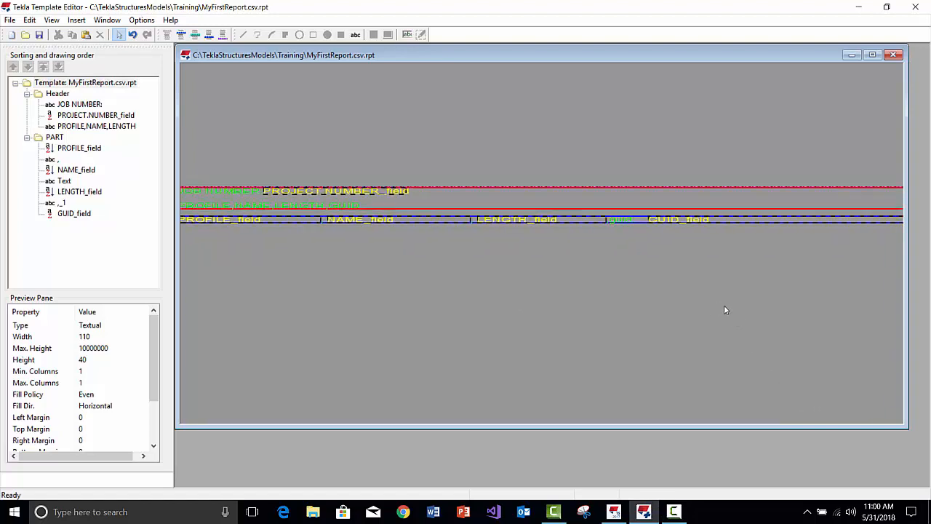
middle_click_drag(724, 305, 496, 251)
double_click(862, 223)
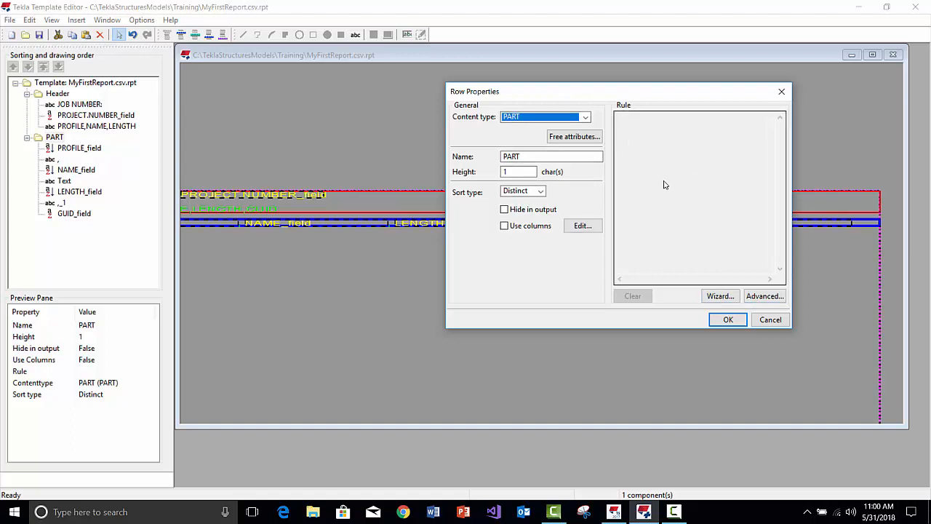
left_click(716, 296)
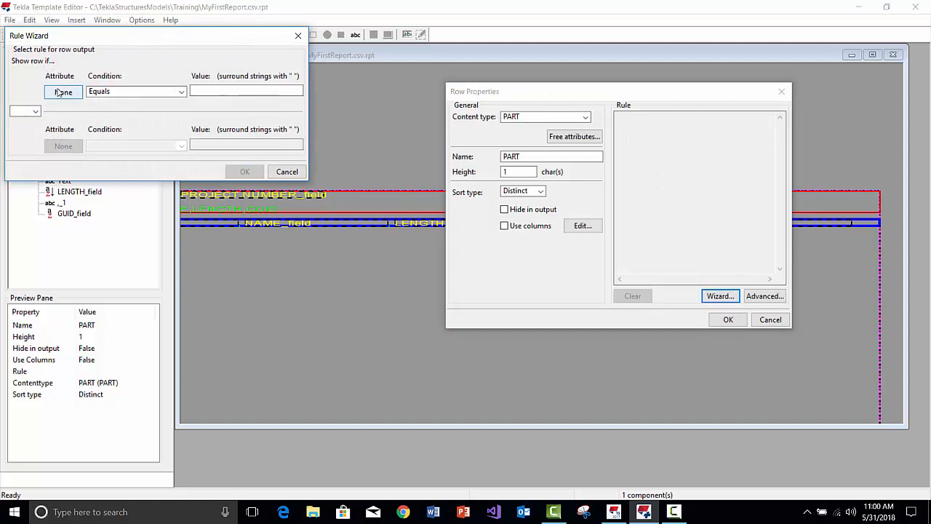
left_click(63, 92)
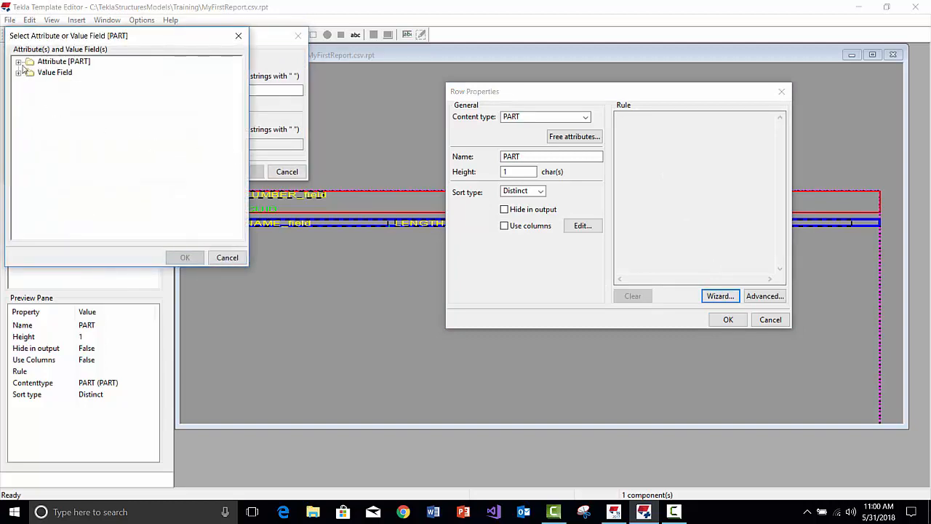
left_click(19, 62)
scroll(94, 189, "down", 15)
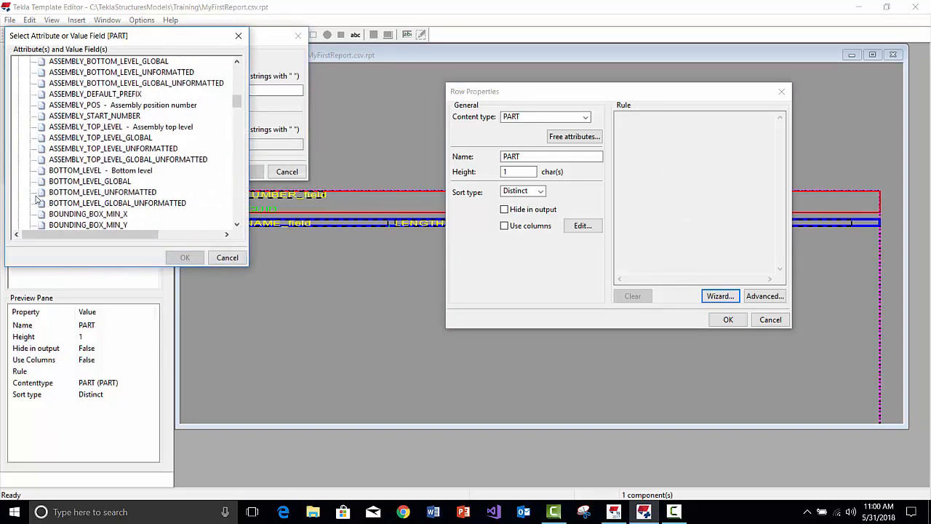
scroll(65, 207, "down", 4)
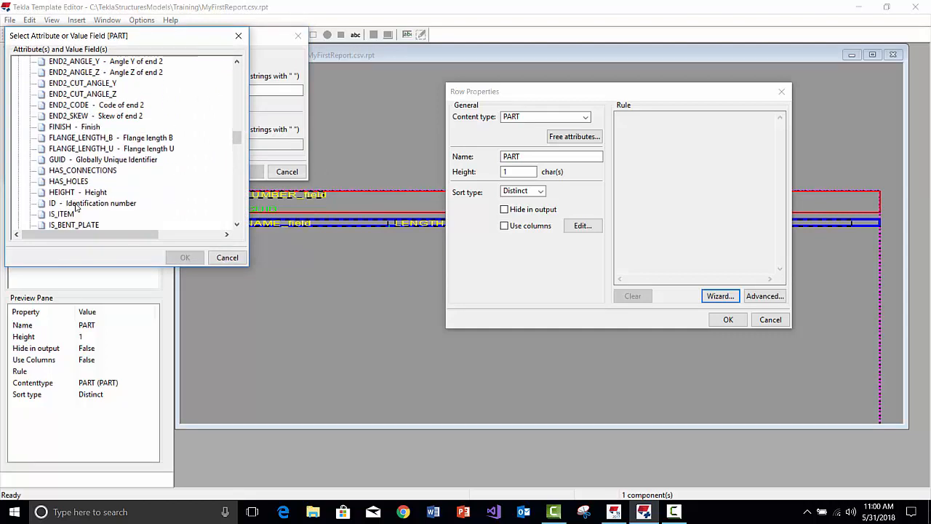
scroll(76, 207, "down", 6)
left_click(73, 214)
scroll(72, 213, "down", 2)
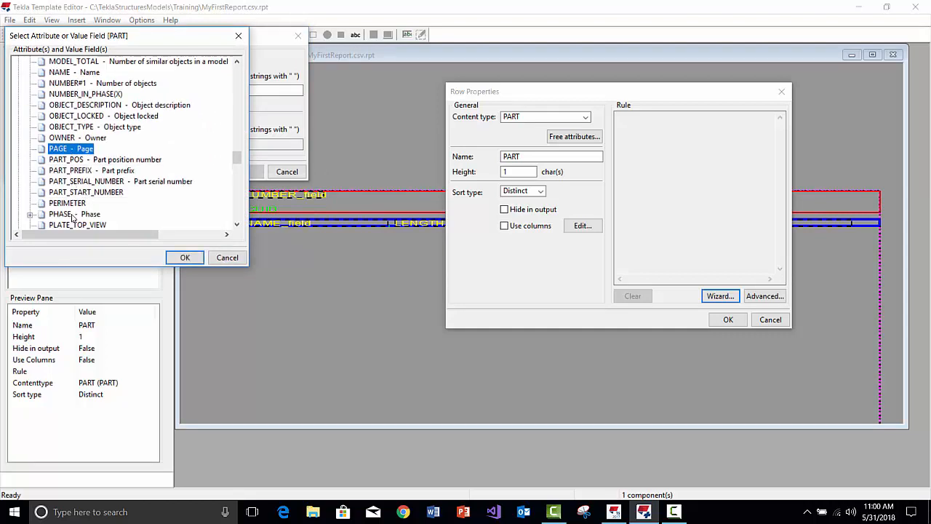
double_click(61, 214)
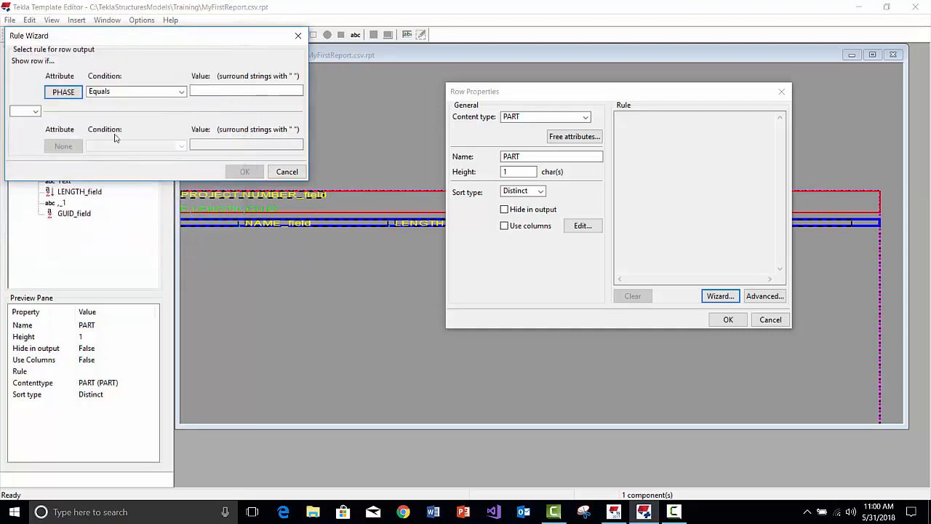
- Set the rule's PHASE condition to equal 11 and generate the PART row's output rule
left_click(205, 90)
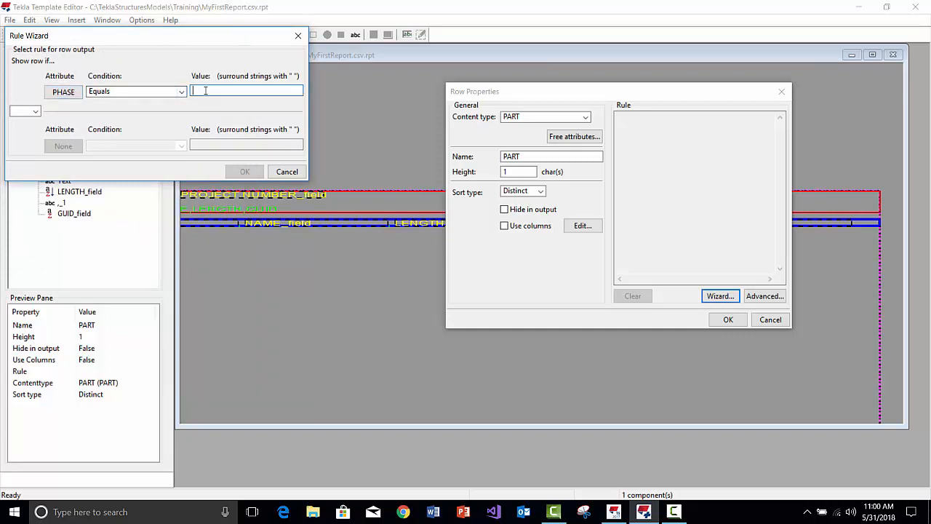
type("11")
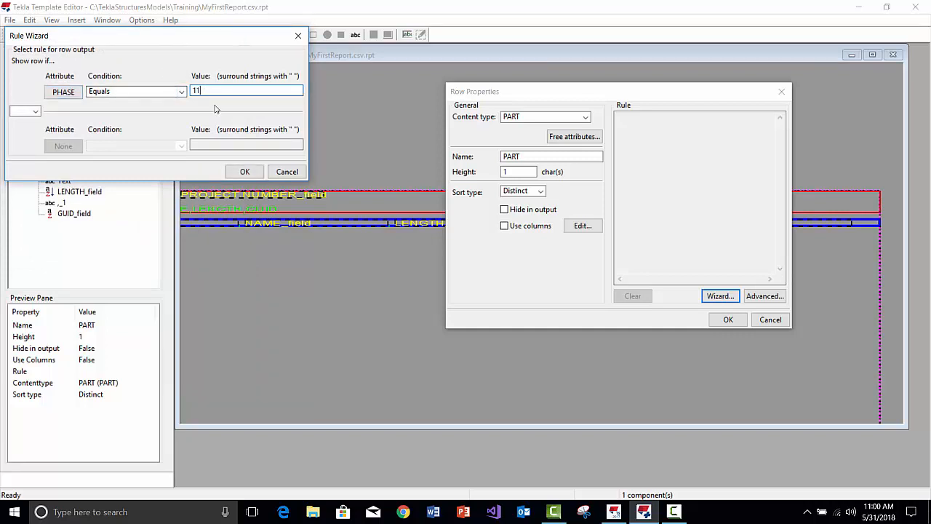
left_click(245, 172)
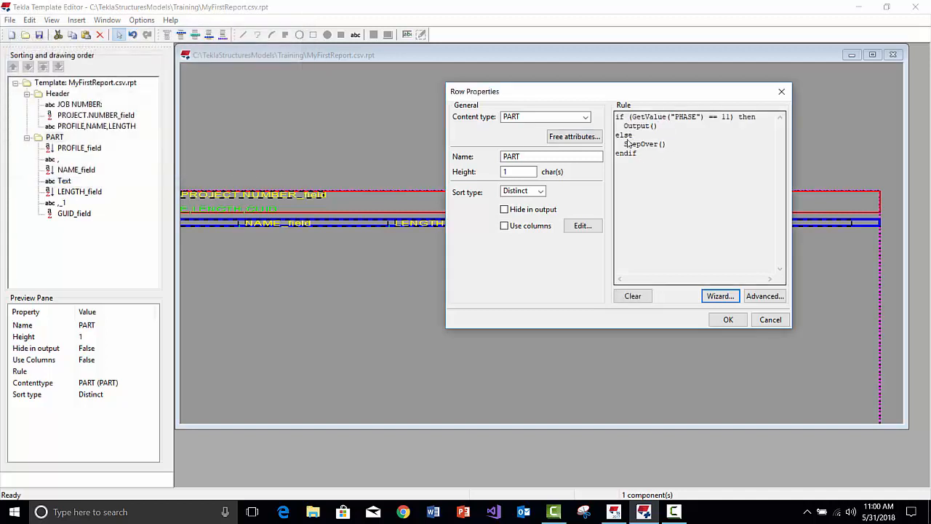
- In the advanced rule editor, replace the comparison value 11 with an empty GetValue("") attribute function
left_click(760, 296)
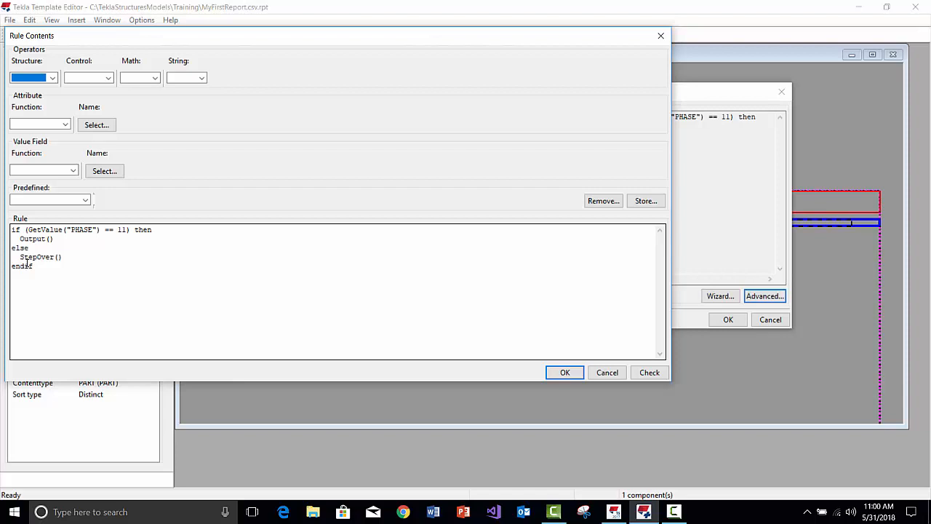
left_click(126, 230)
key("BackSpace")
key("BackSpace")
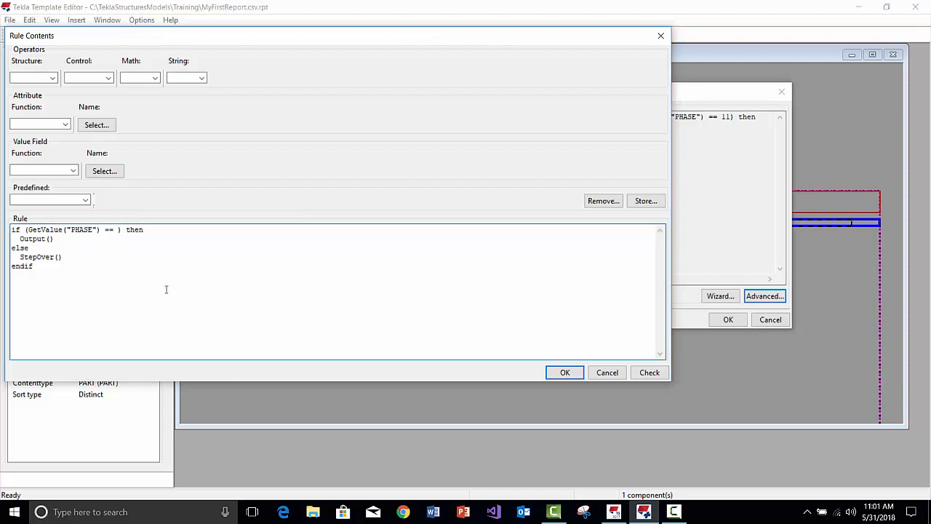
left_click(64, 125)
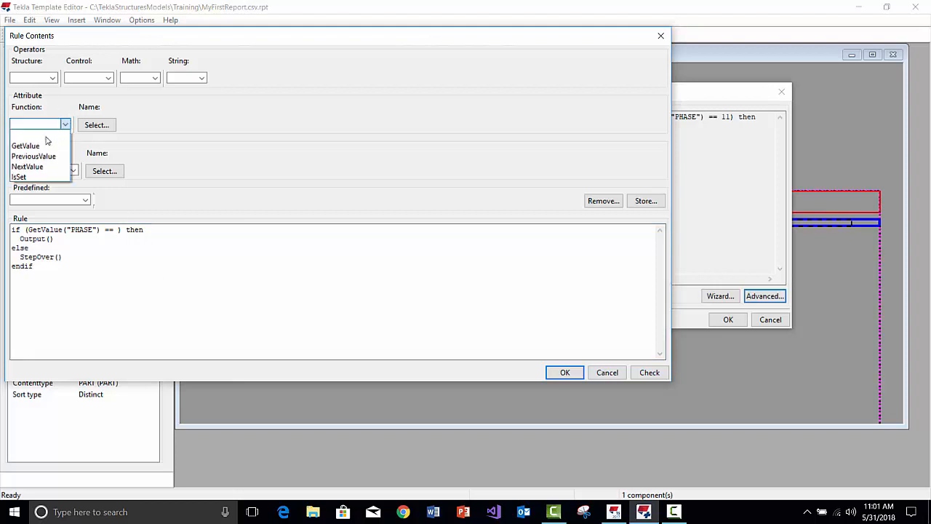
left_click(18, 141)
left_click(160, 229)
left_click(161, 229)
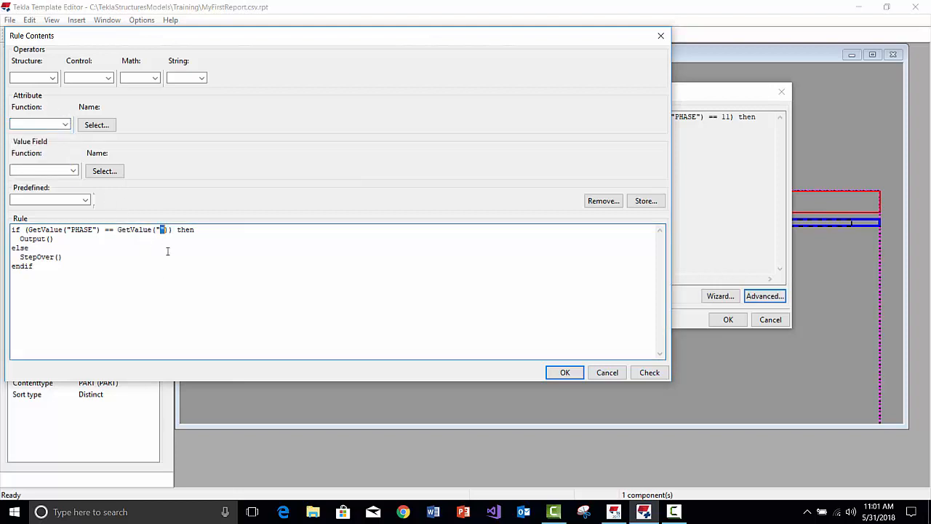
key("BackSpace")
type("\"")
- Insert the TITLE1 attribute from the PART attribute list as the argument of the rule's second GetValue function
left_click(65, 124)
left_click(100, 129)
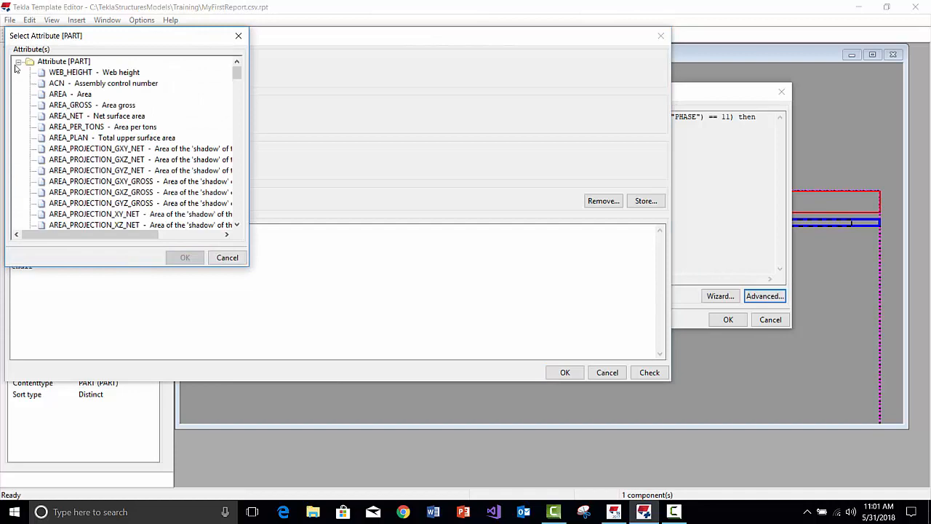
left_click(18, 62)
left_click(19, 62)
scroll(75, 198, "down", 6)
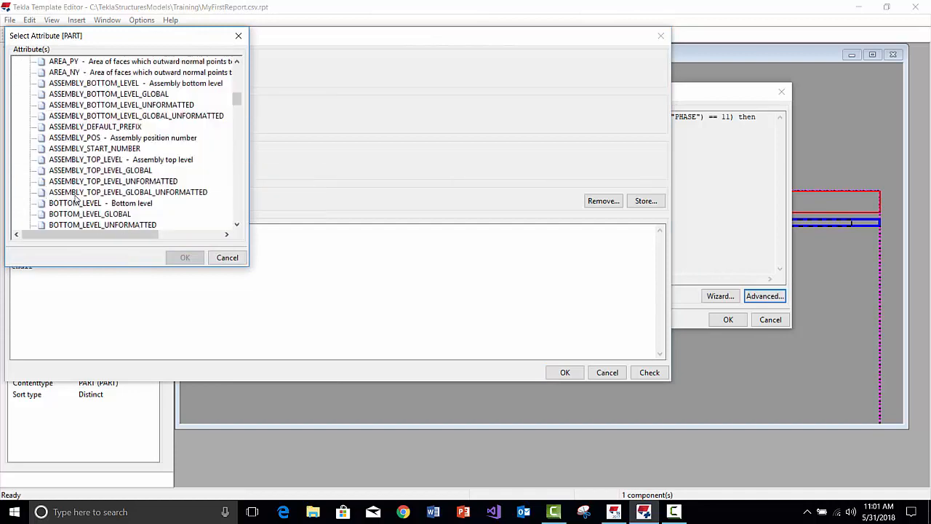
scroll(75, 198, "down", 10)
left_click_drag(237, 118, 230, 196)
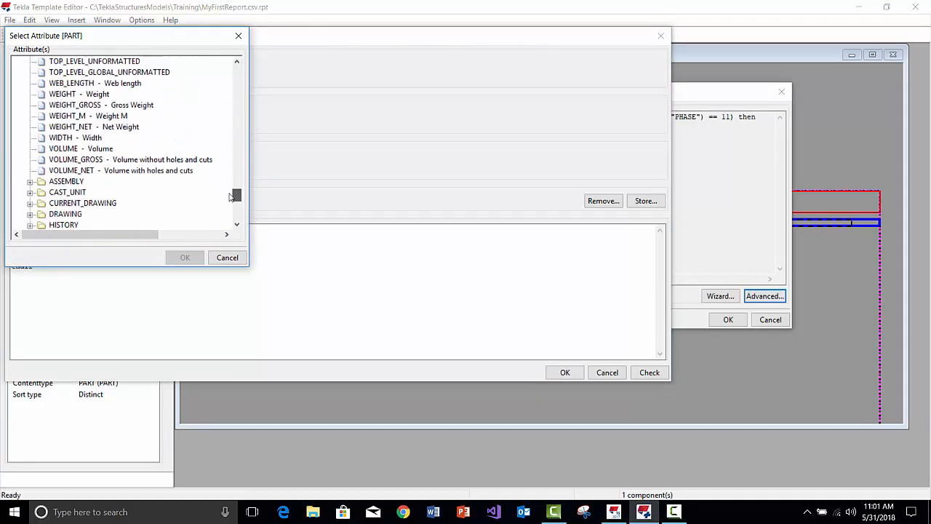
scroll(230, 196, "down", 5)
scroll(230, 204, "up", 1)
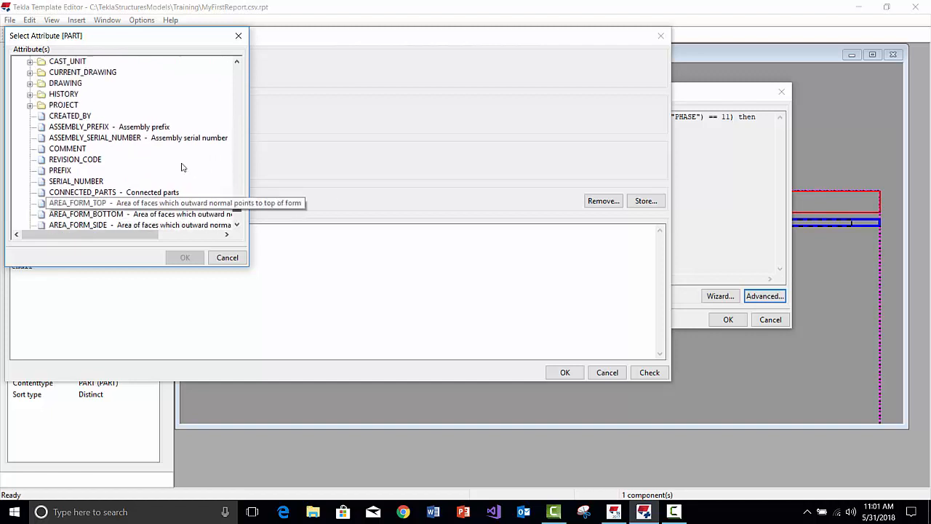
left_click(30, 106)
scroll(127, 206, "down", 2)
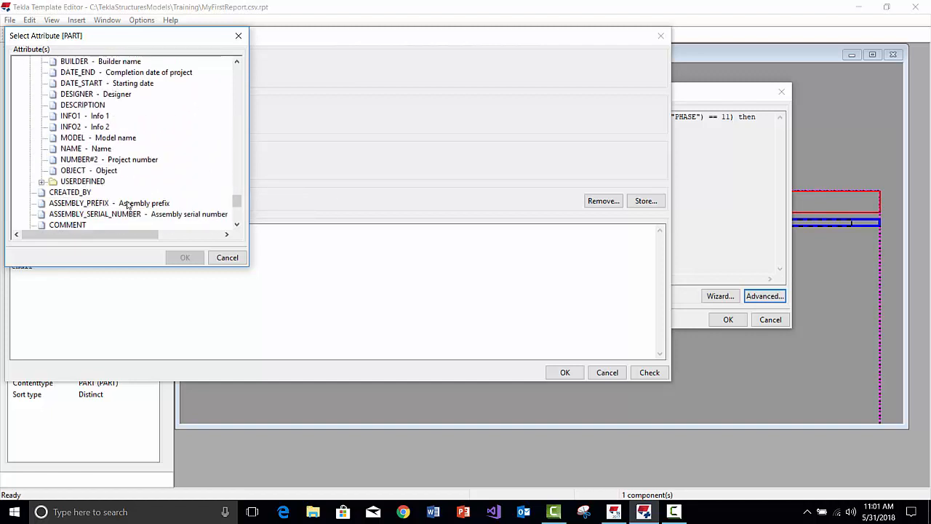
scroll(94, 164, "up", 11)
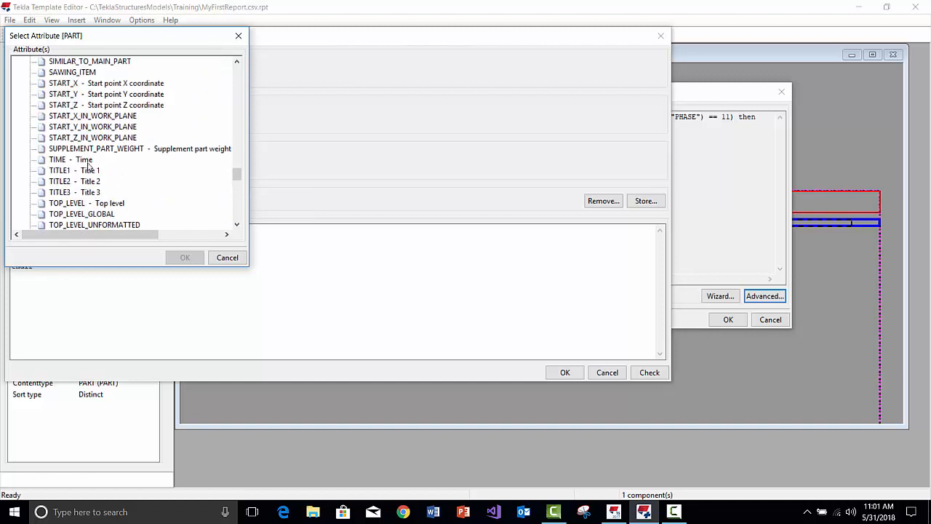
left_click(59, 172)
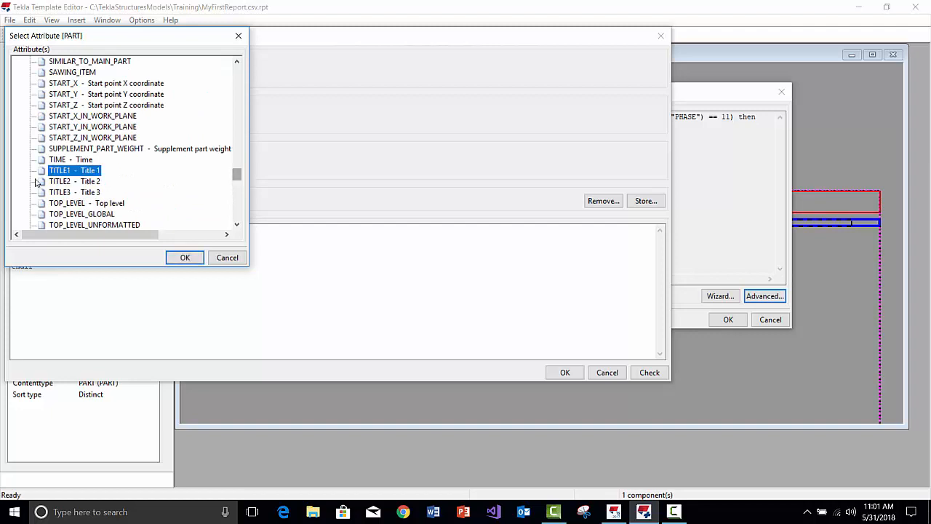
scroll(36, 182, "up", 7)
scroll(64, 144, "down", 9)
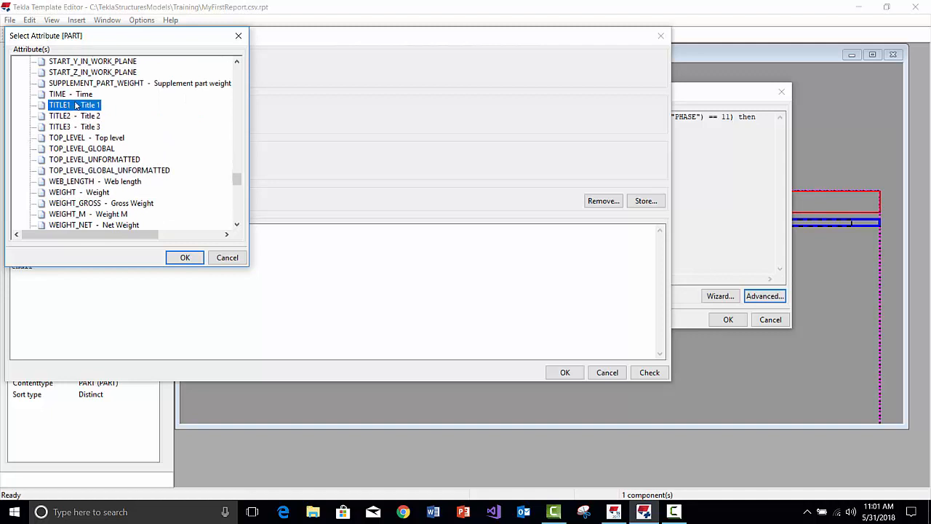
left_click(67, 116)
left_click(65, 127)
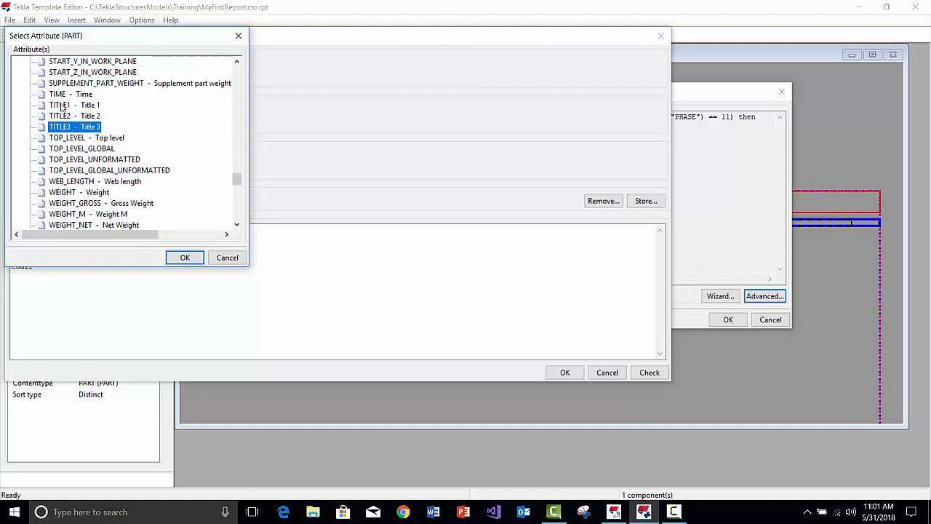
left_click(62, 107)
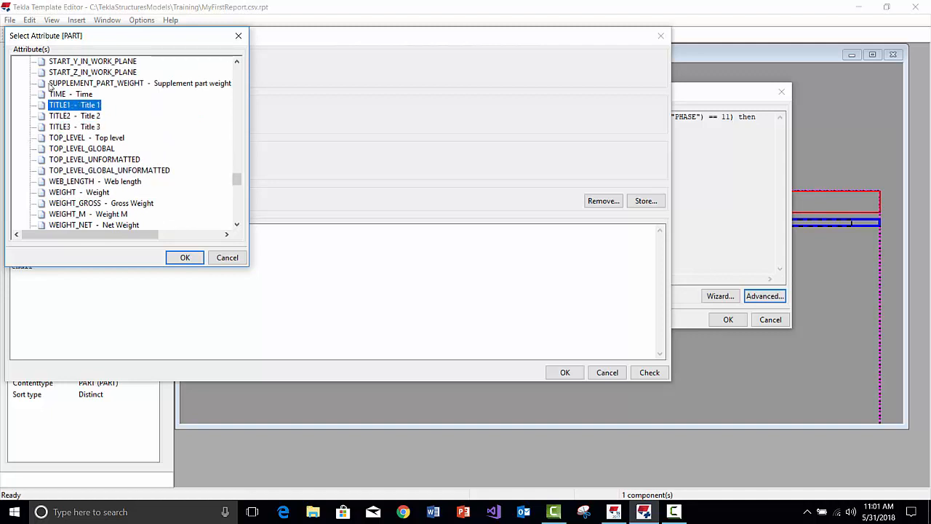
double_click(64, 106)
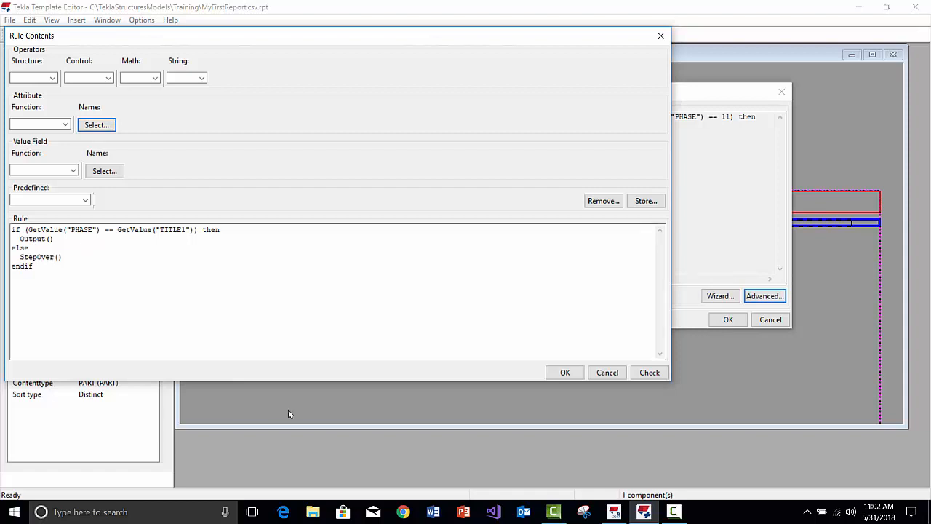
- Check the rule's syntax, apply it to the PART row, and save the MyFirstReport.csv.rpt template
left_click(644, 373)
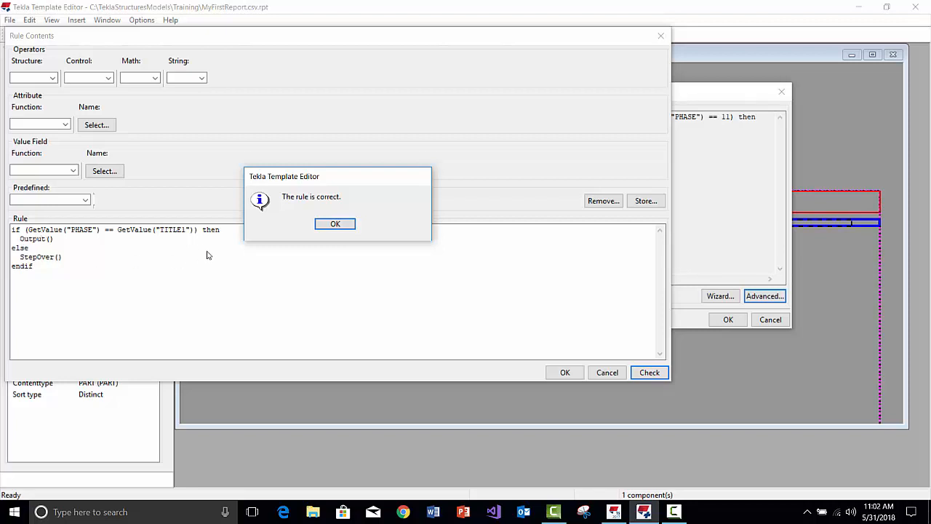
left_click(334, 225)
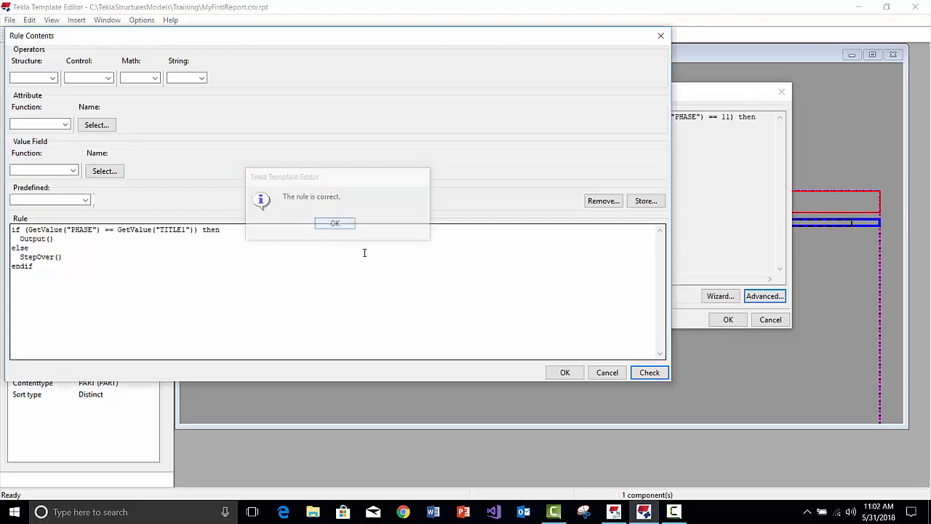
left_click(565, 372)
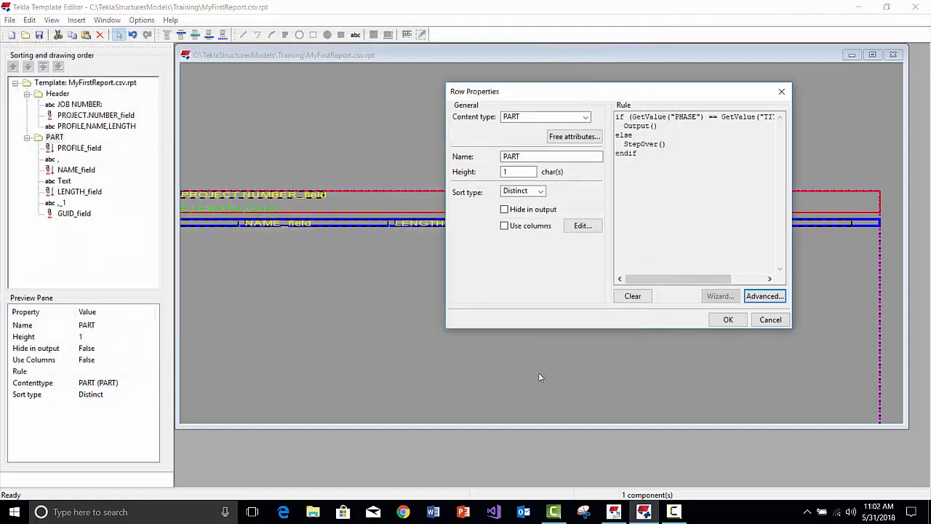
left_click(728, 319)
left_click(38, 37)
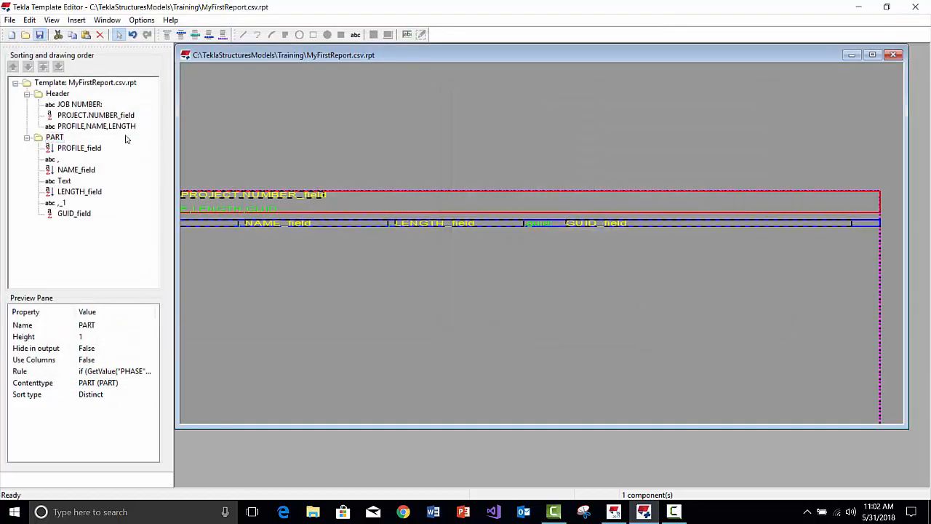
- Switch to Tekla Structures and review the model's phase numbers in the Phase Manager
left_click(614, 511)
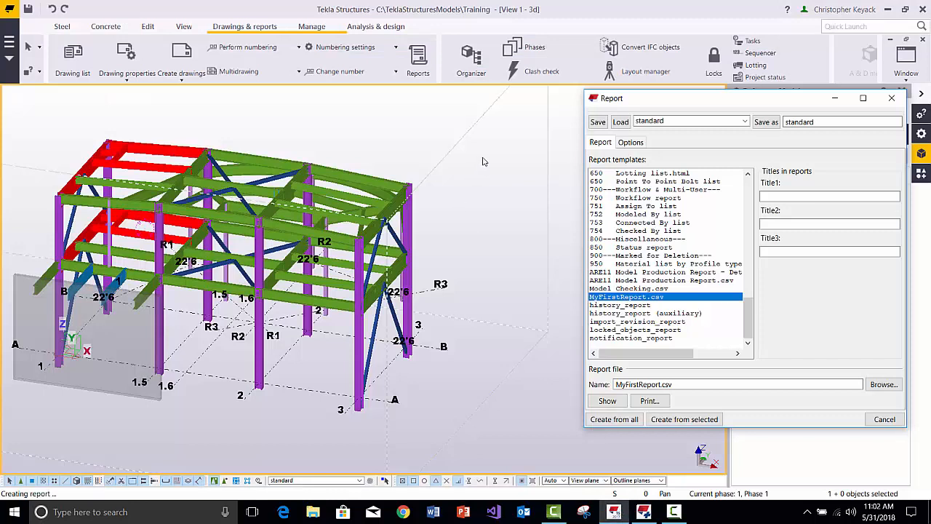
left_click(787, 197)
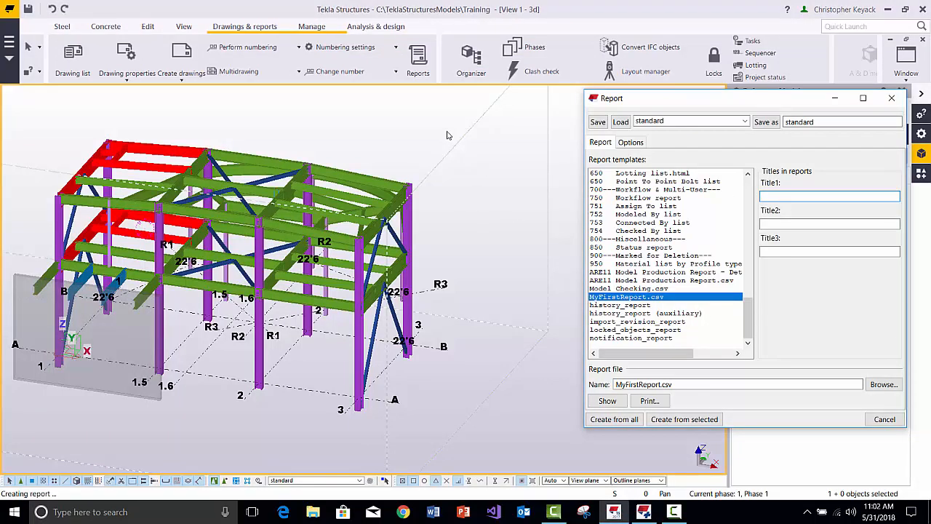
left_click(311, 27)
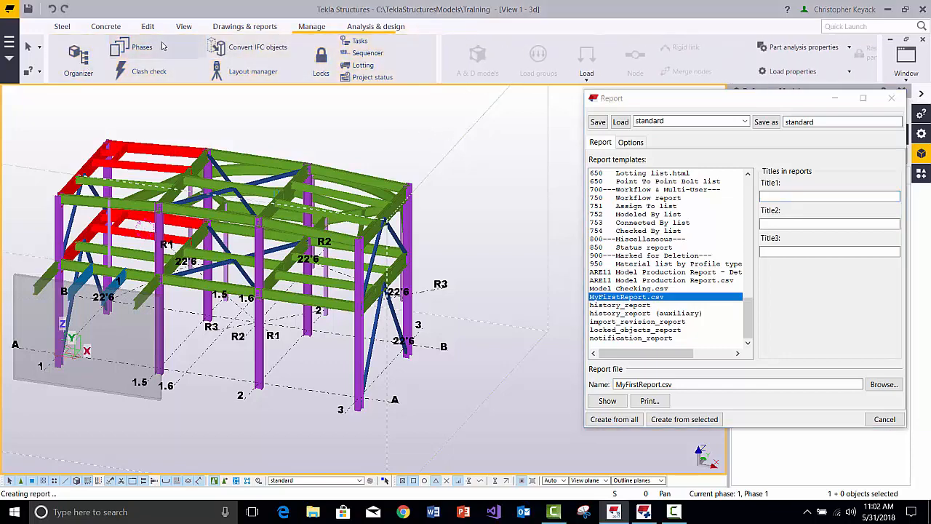
left_click(131, 46)
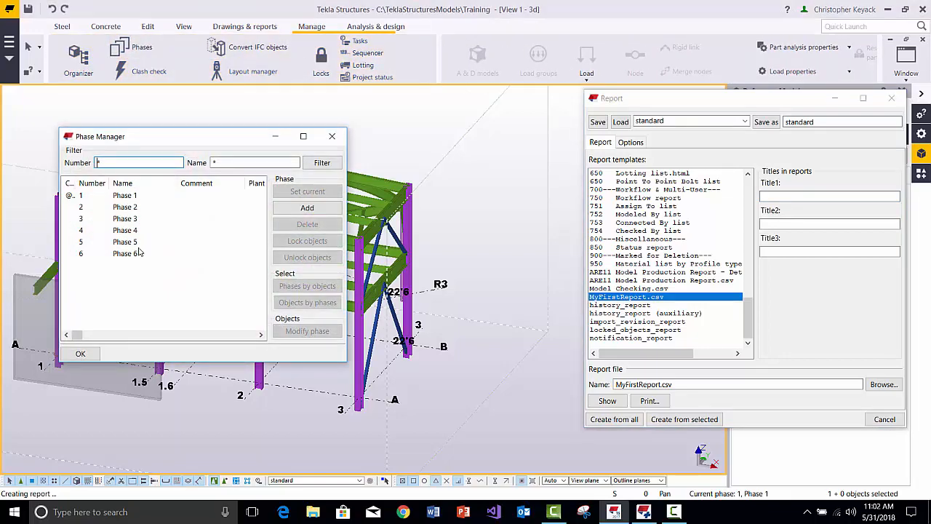
left_click(331, 138)
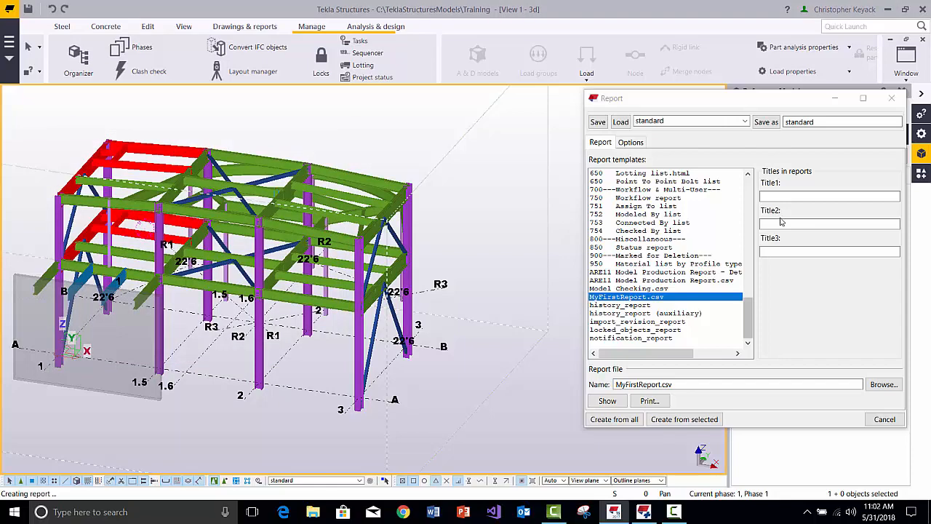
- Set the report's Title1 to 5 and create MyFirstReport.csv from all model objects
left_click(779, 195)
type("5")
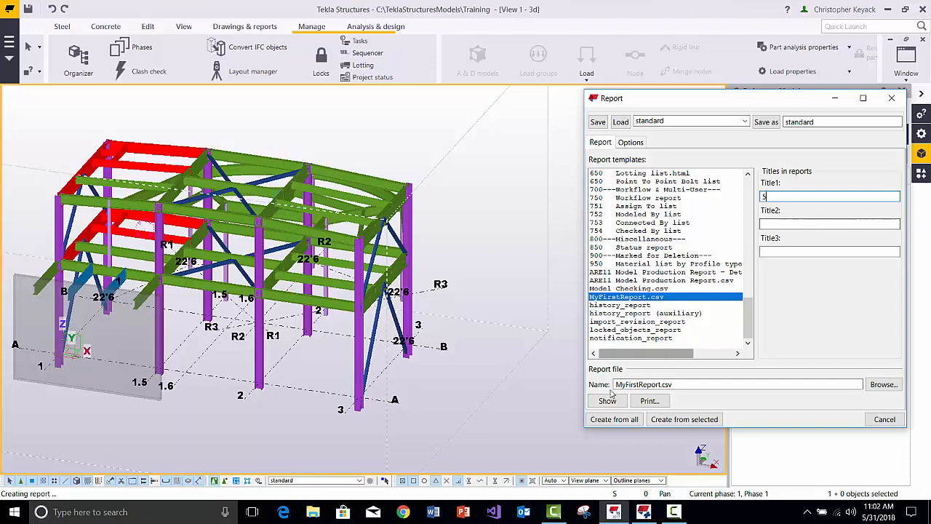
left_click(614, 419)
left_click(444, 266)
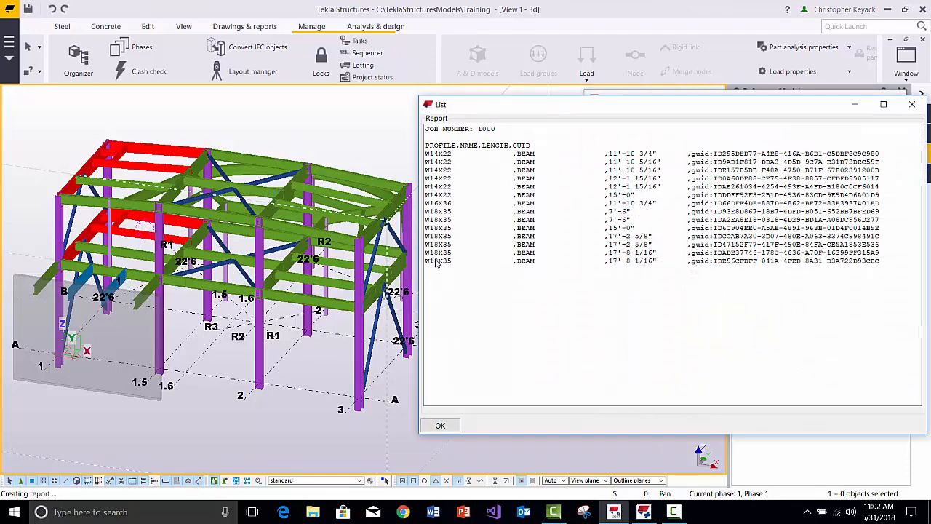
- Select all the part rows in the report list and inspect the corresponding beams in the 3D model
left_click_drag(549, 116, 515, 117)
left_click(453, 161)
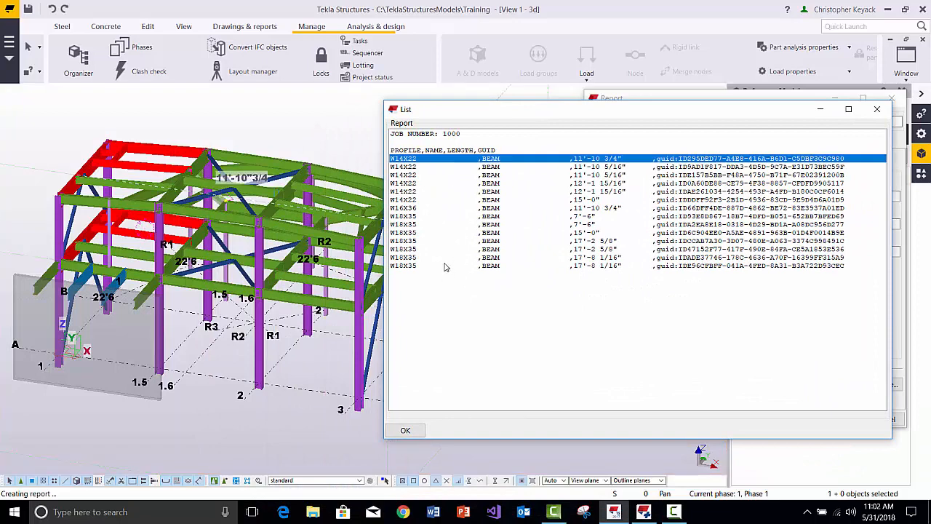
left_click(445, 268, "shift")
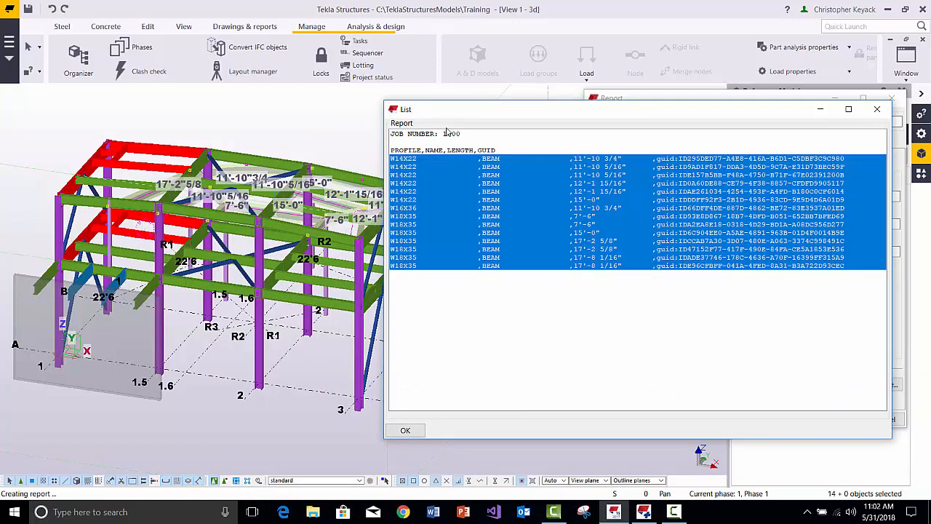
left_click_drag(451, 117, 495, 198)
scroll(231, 339, "up", 4)
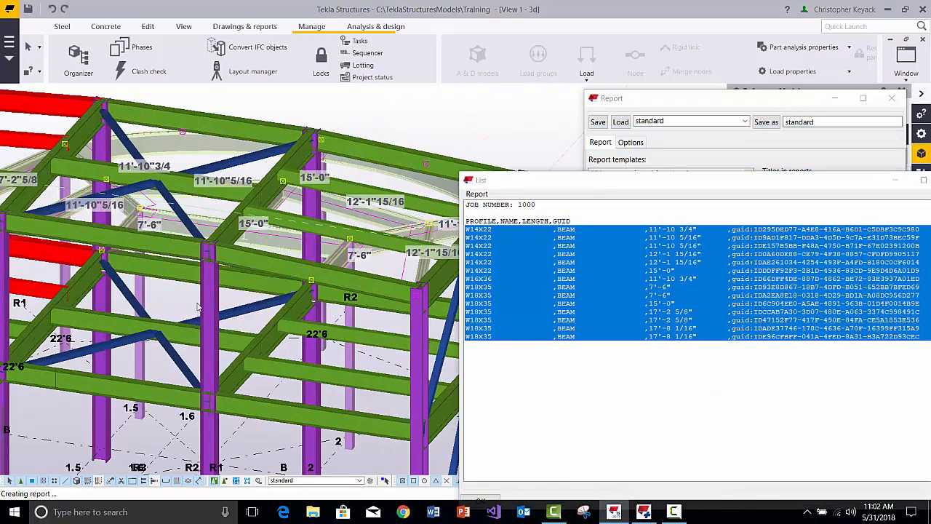
middle_click_drag(231, 340, 263, 149, "ctrl")
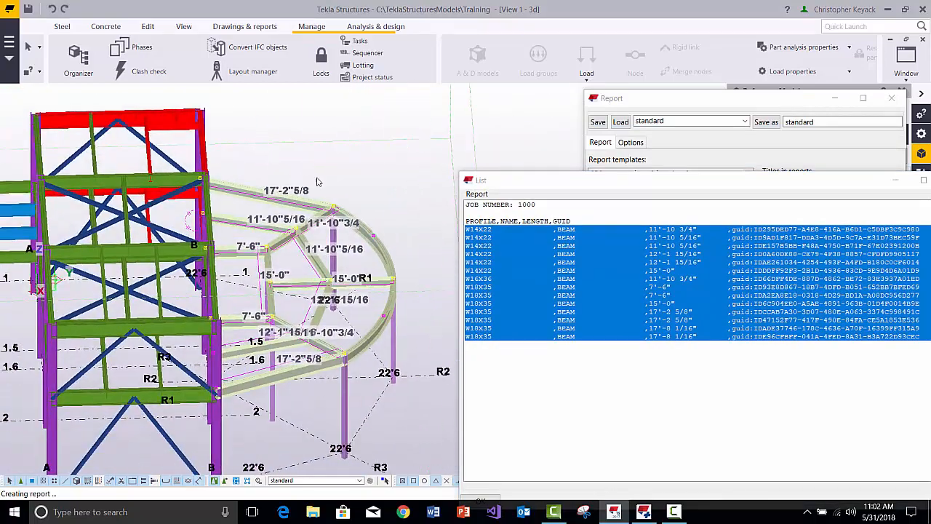
- Review the report list beside the Title1 entry in the Report dialog, and close the list
mouse_move(512, 182)
left_mouse_down()
mouse_move(219, 102)
mouse_move(131, 118)
left_mouse_up()
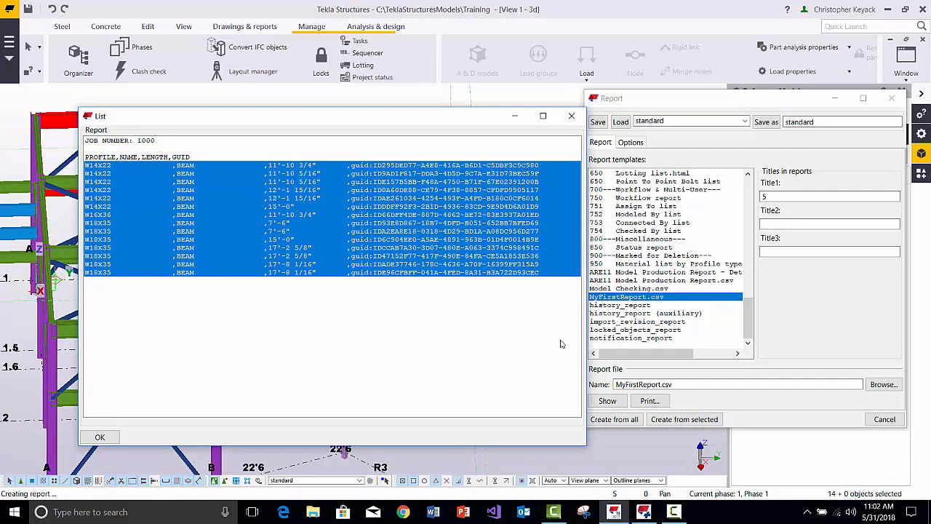
left_click(765, 197)
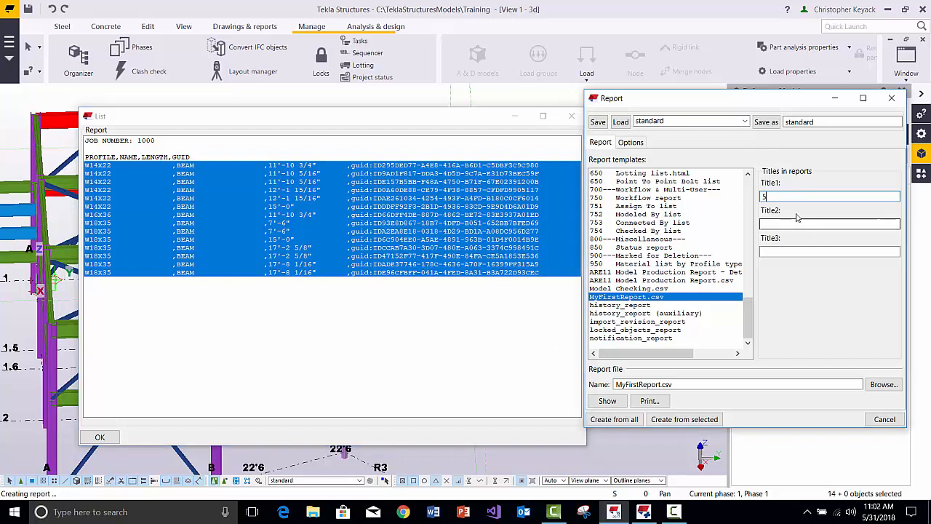
type("S")
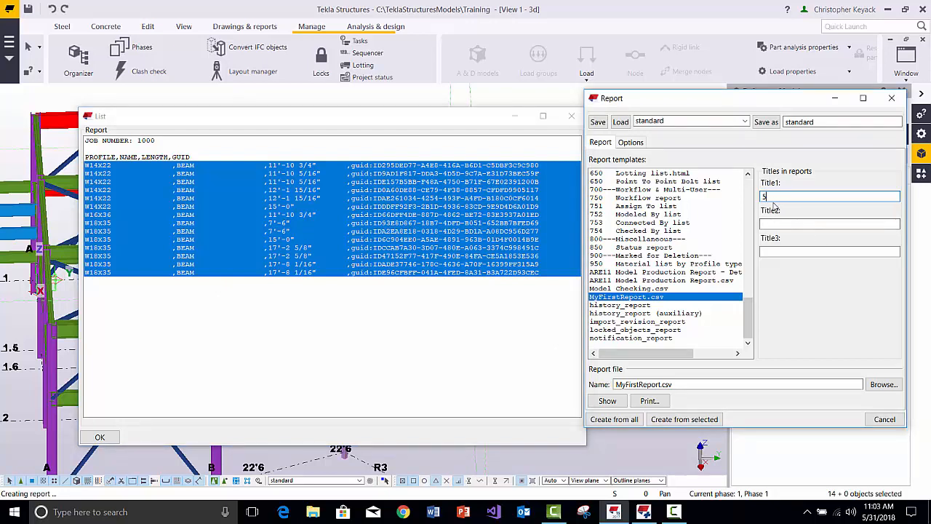
left_click(570, 118)
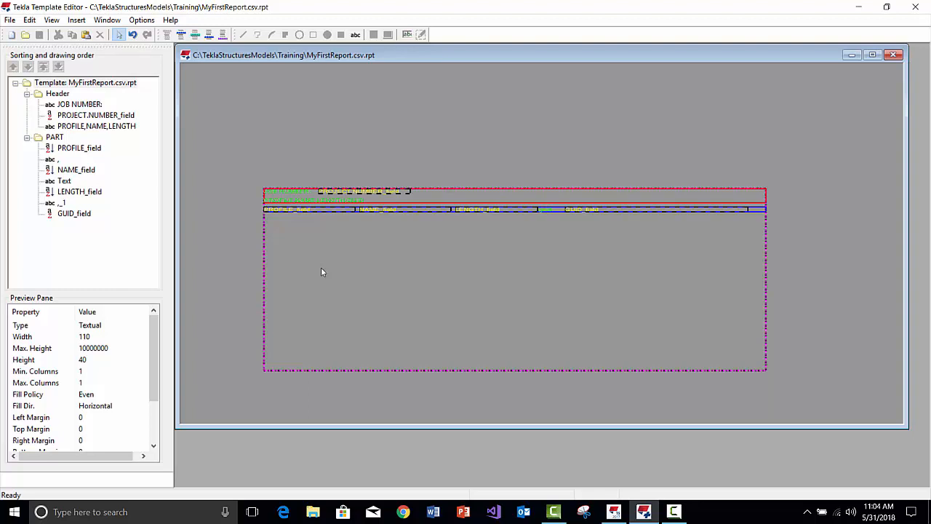
- In Tekla Template Editor, insert a new row with content type BOLT into the MyFirstReport.csv.rpt template
left_click(76, 20)
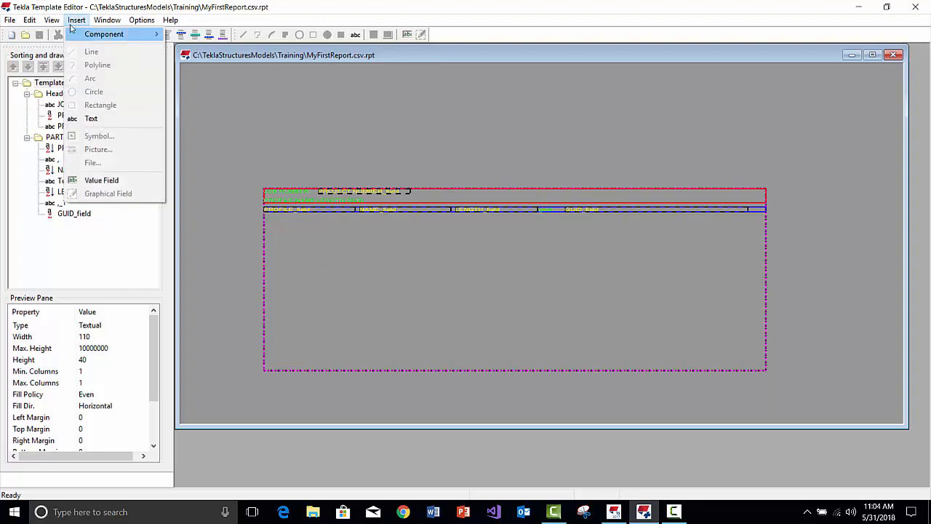
mouse_move(109, 34)
left_click(193, 61)
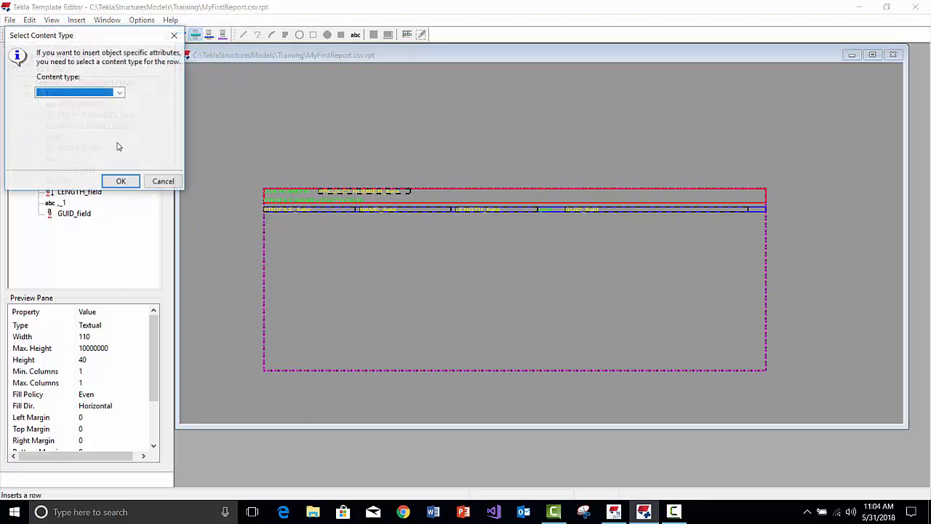
left_click(69, 92)
left_click(47, 124)
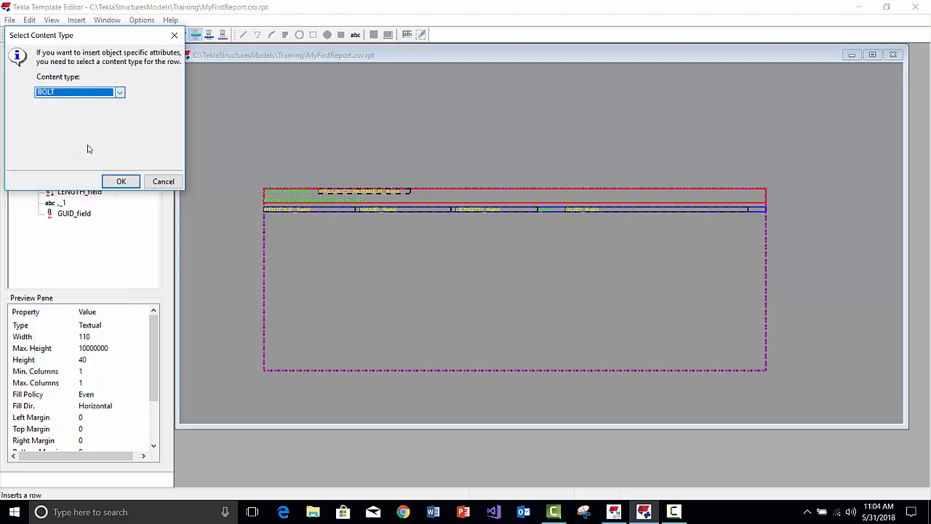
left_click(119, 180)
- Nest the BOLT row under the PART row in the template's hierarchy and check both rows' properties
left_click(52, 225)
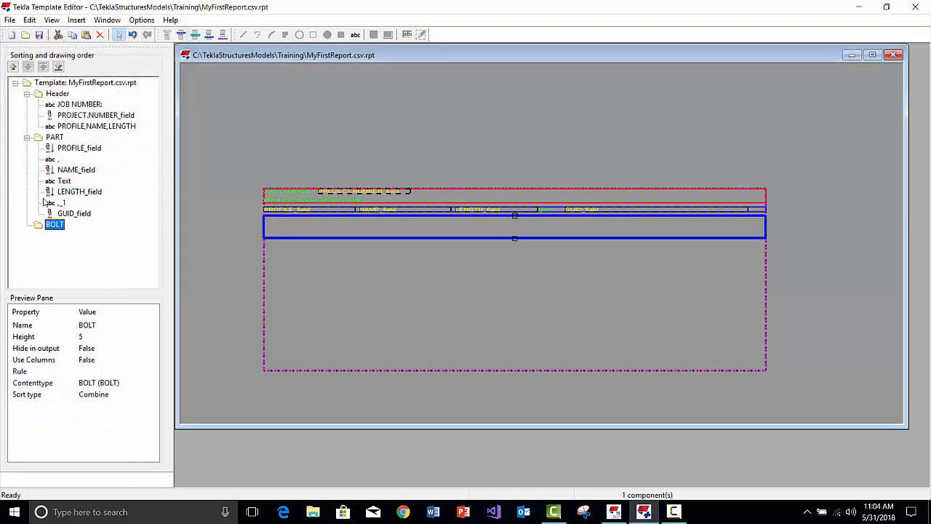
left_click(61, 67)
left_click(51, 137)
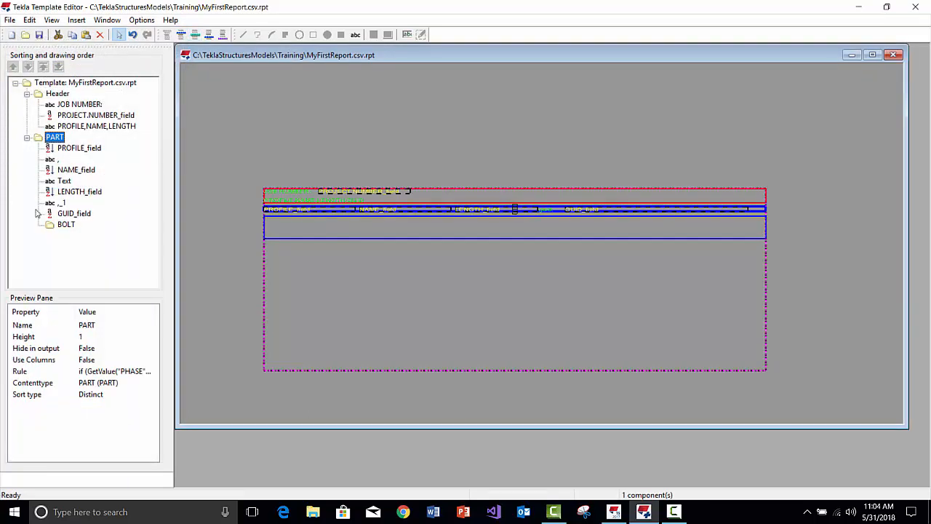
left_click(59, 224)
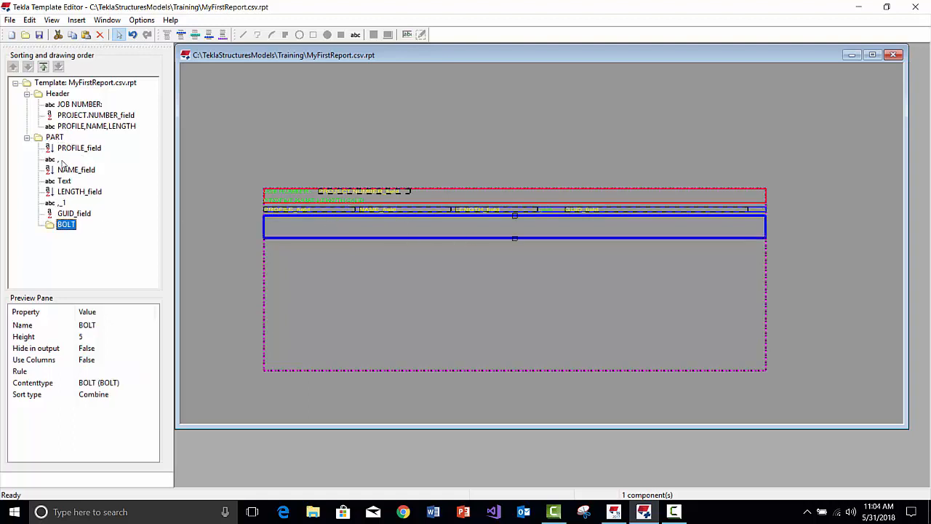
left_click(55, 138)
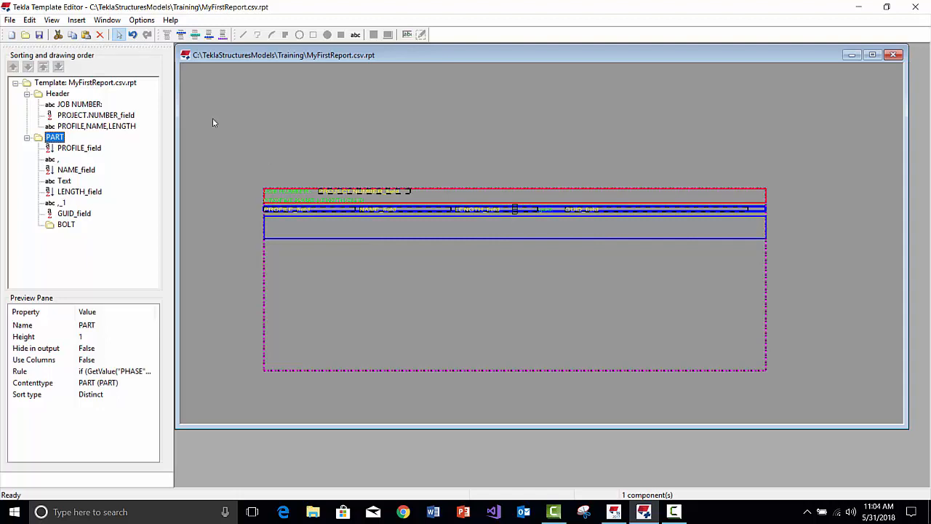
left_click(428, 148)
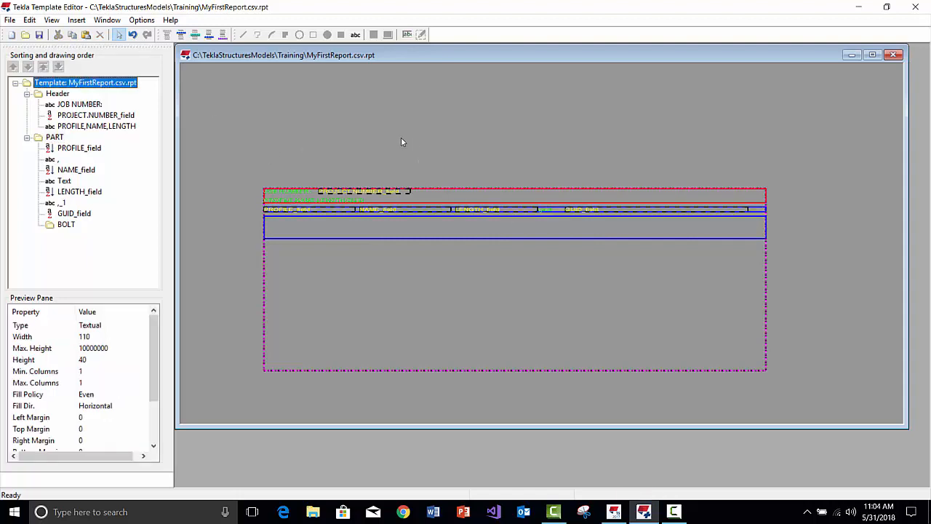